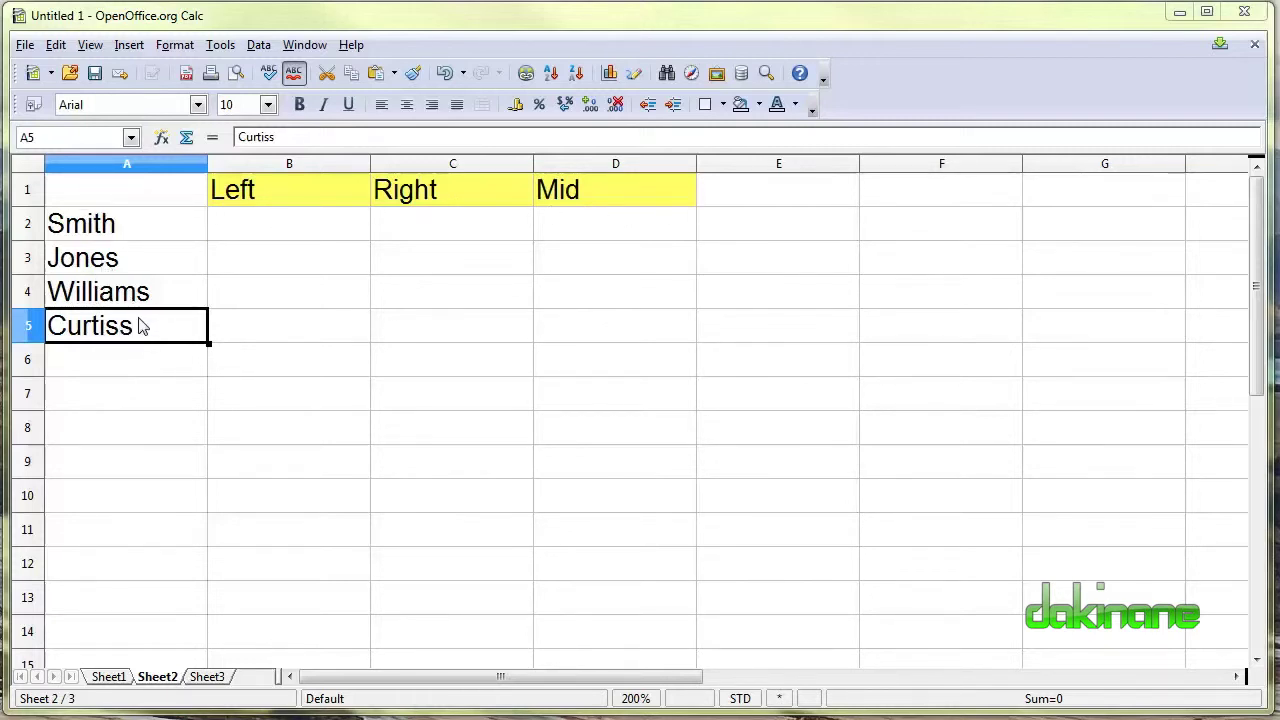
# Enter =LEFT(A2) in B2 to get the first letter of the surname.
pyautogui.click(269, 226)
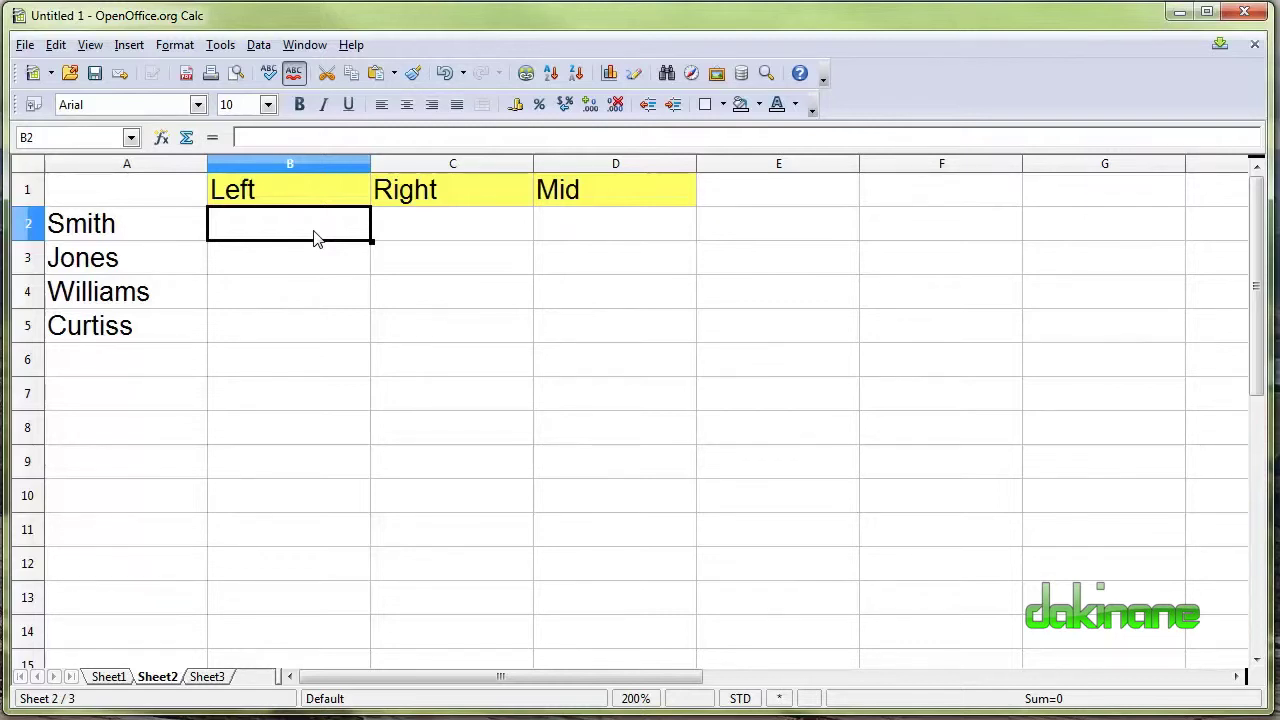
pyautogui.write('=')
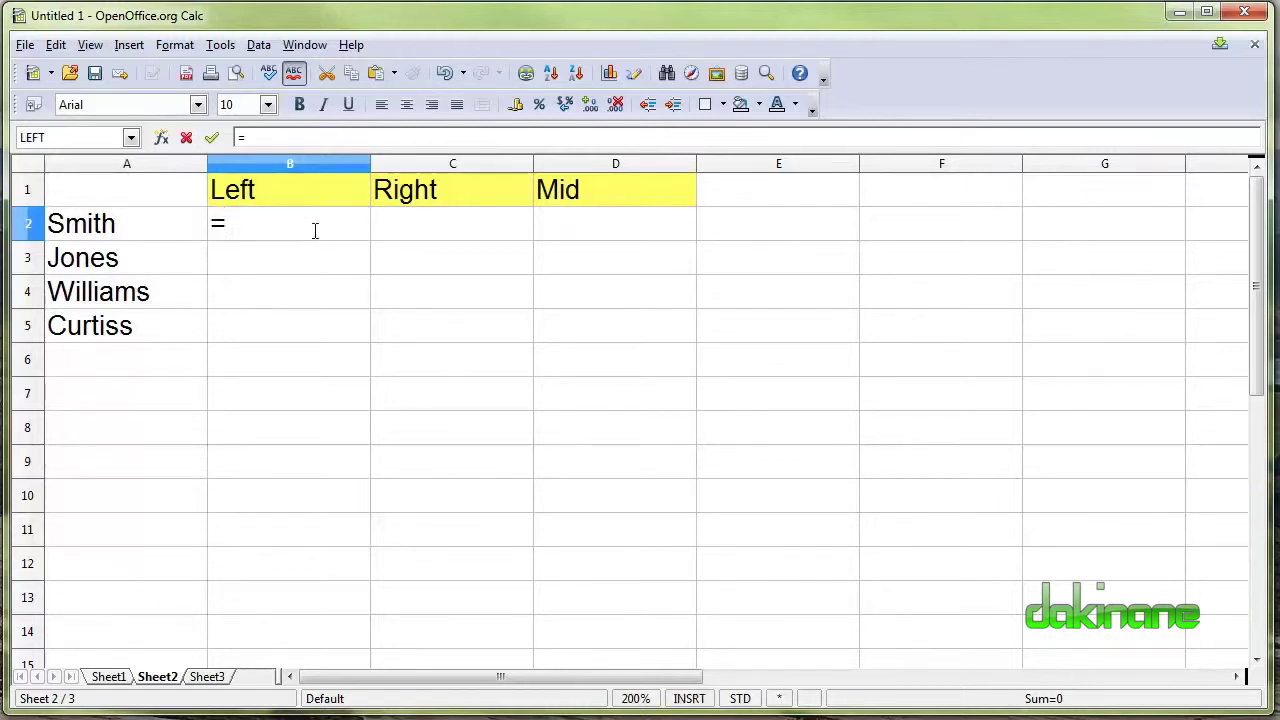
pyautogui.write('(')
pyautogui.write('lef')
pyautogui.press('BackSpace')
pyautogui.press('BackSpace')
pyautogui.press('BackSpace')
pyautogui.press('BackSpace')
pyautogui.write('left')
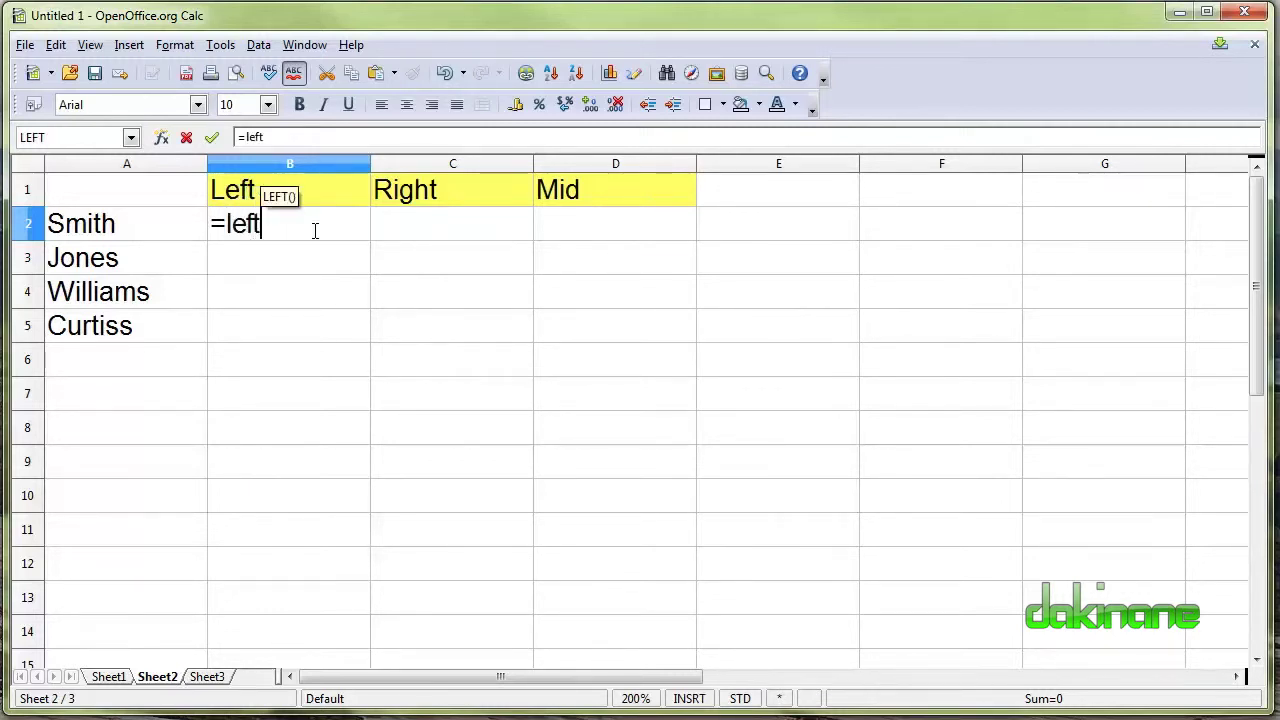
pyautogui.write('(')
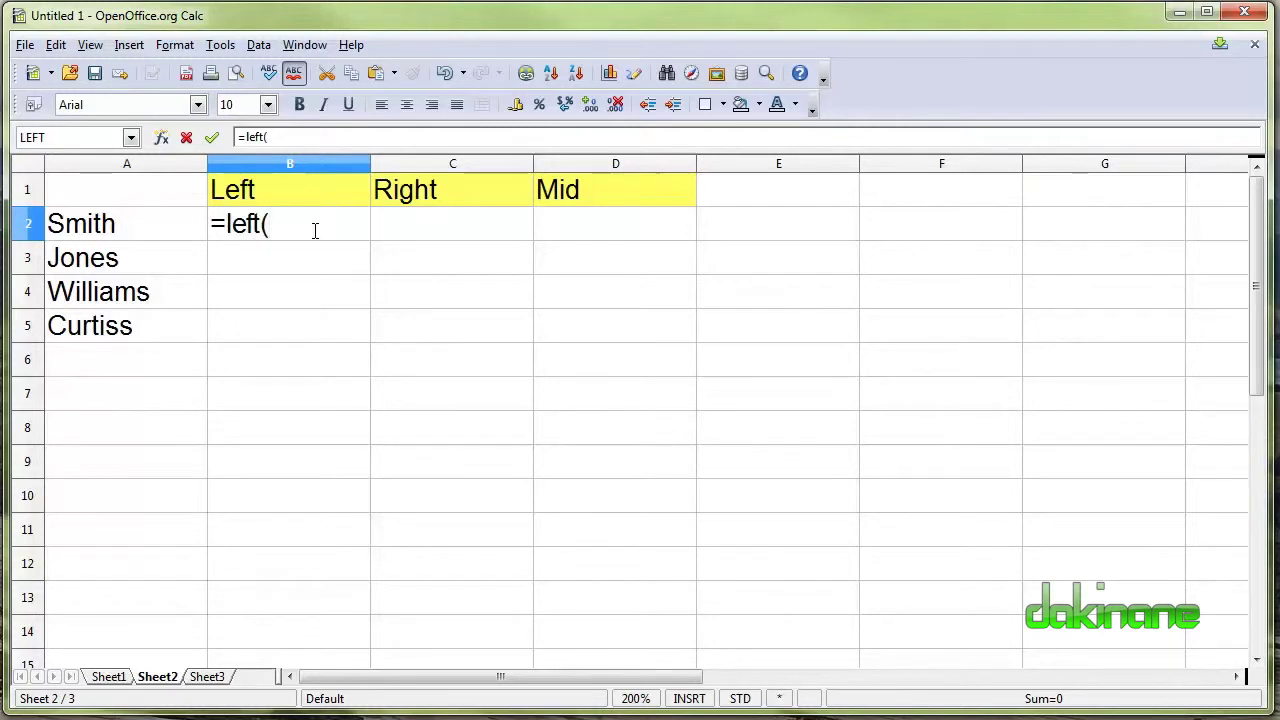
pyautogui.click(113, 226)
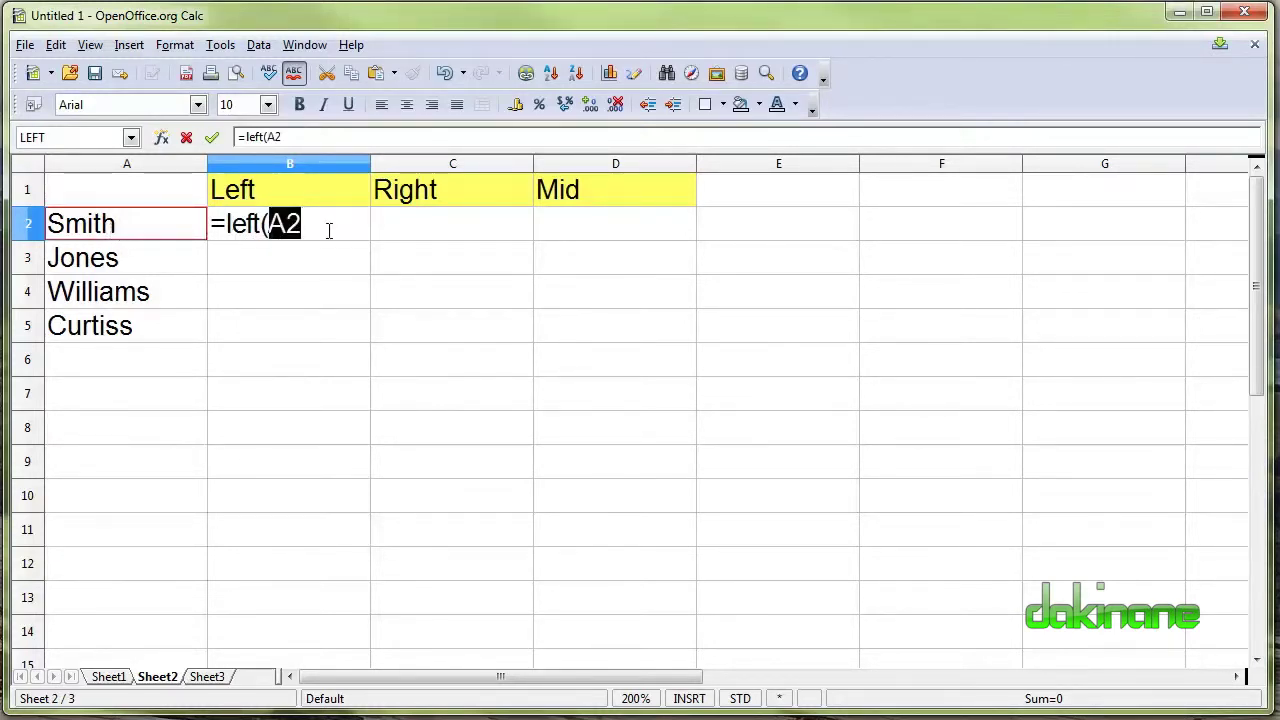
pyautogui.write(')')
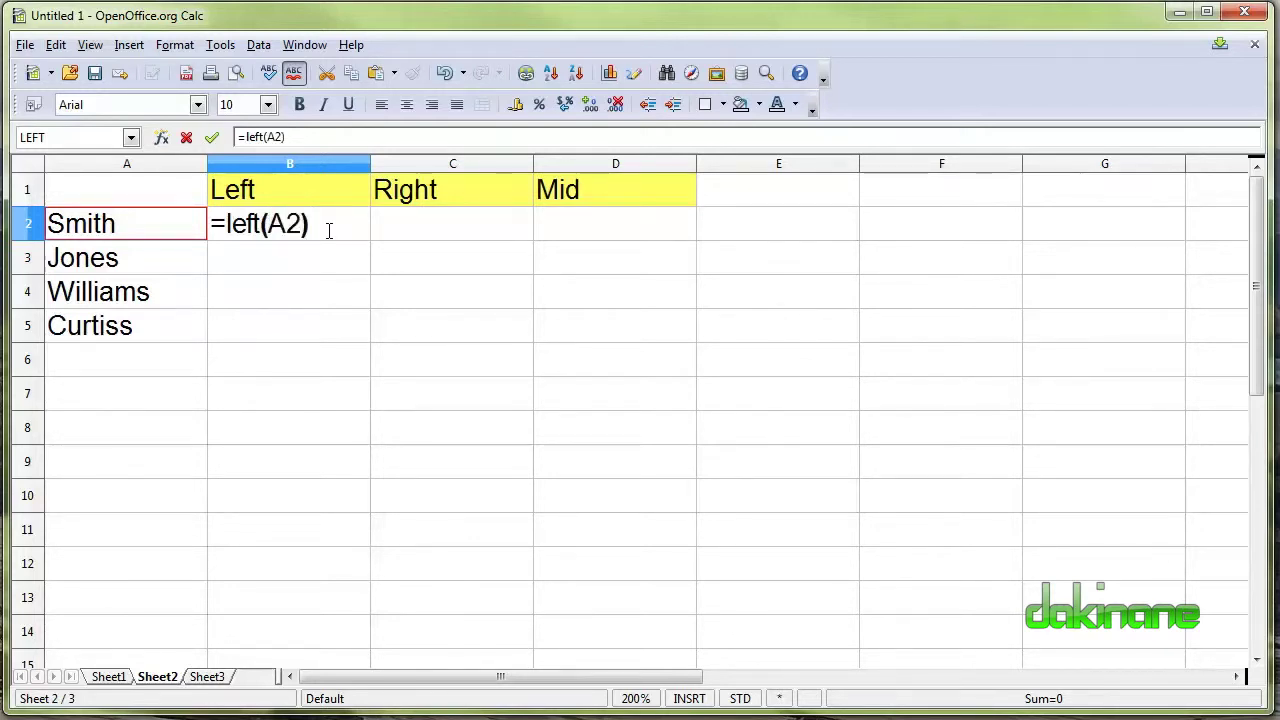
pyautogui.press('Return')
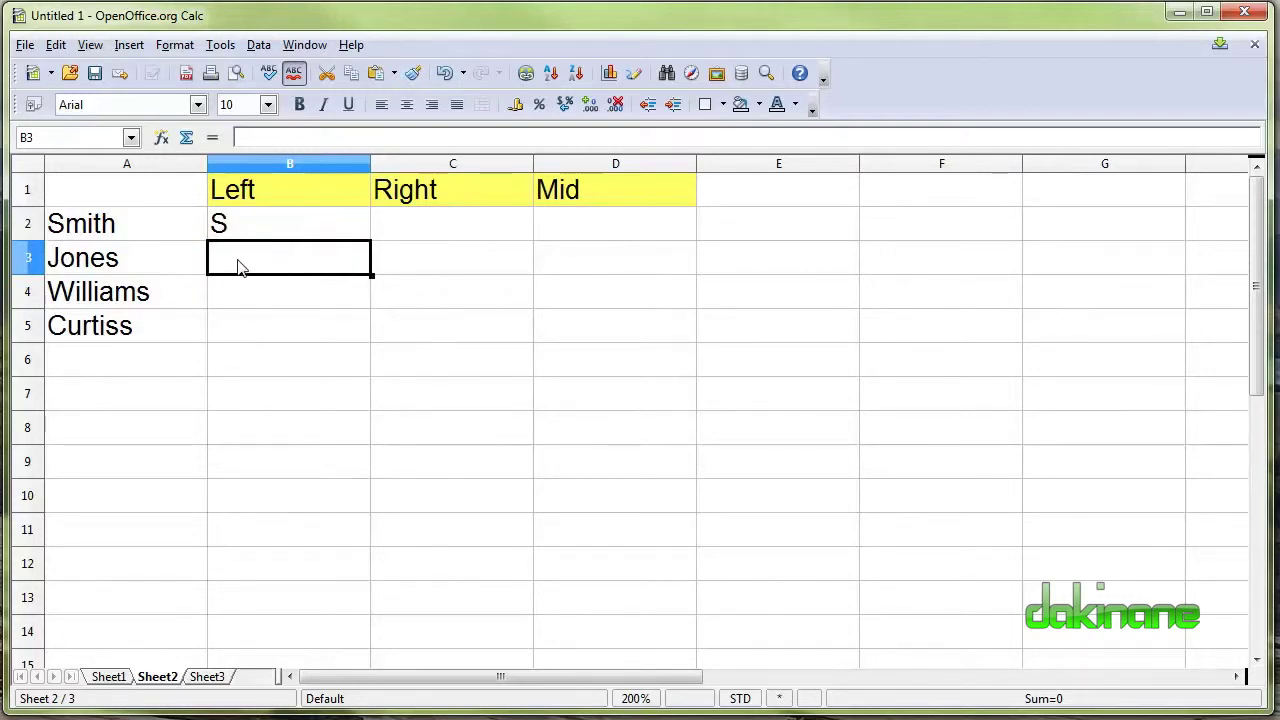
# Fill the LEFT formula down through B5, showing S, J, W, C.
pyautogui.click(249, 224)
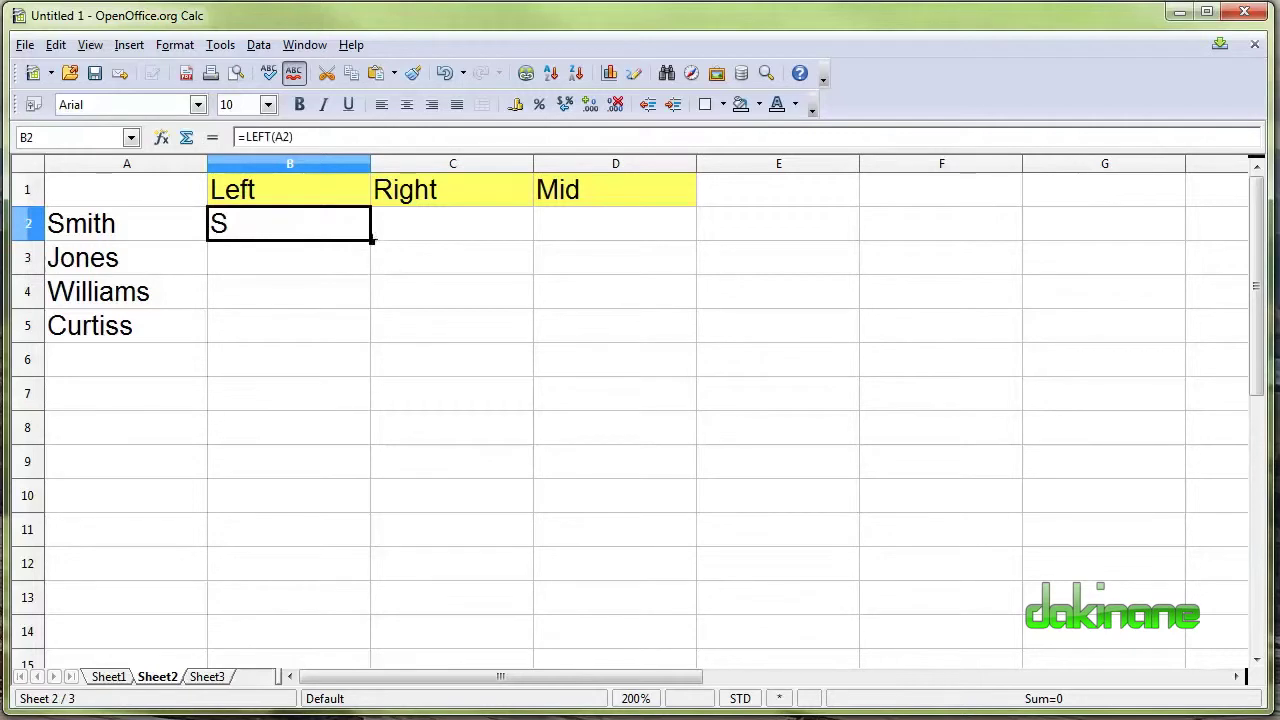
pyautogui.moveTo(371, 241); pyautogui.dragTo(370, 344)
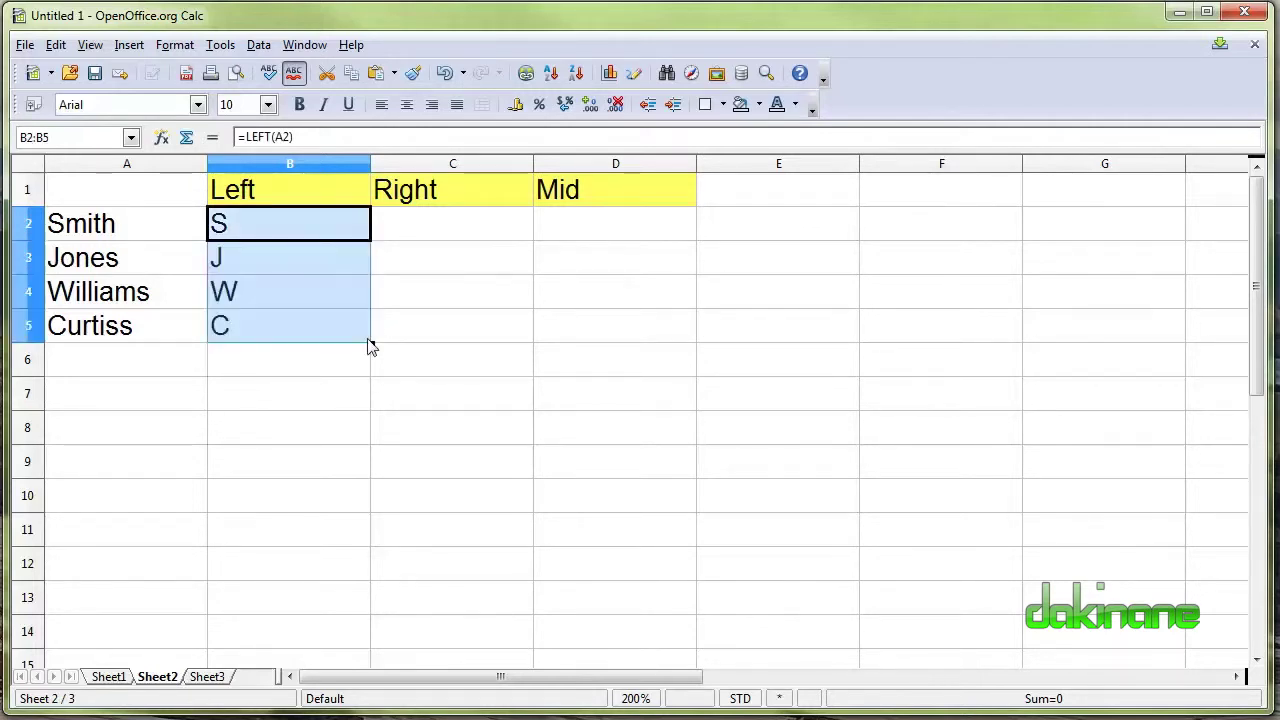
pyautogui.click(131, 368)
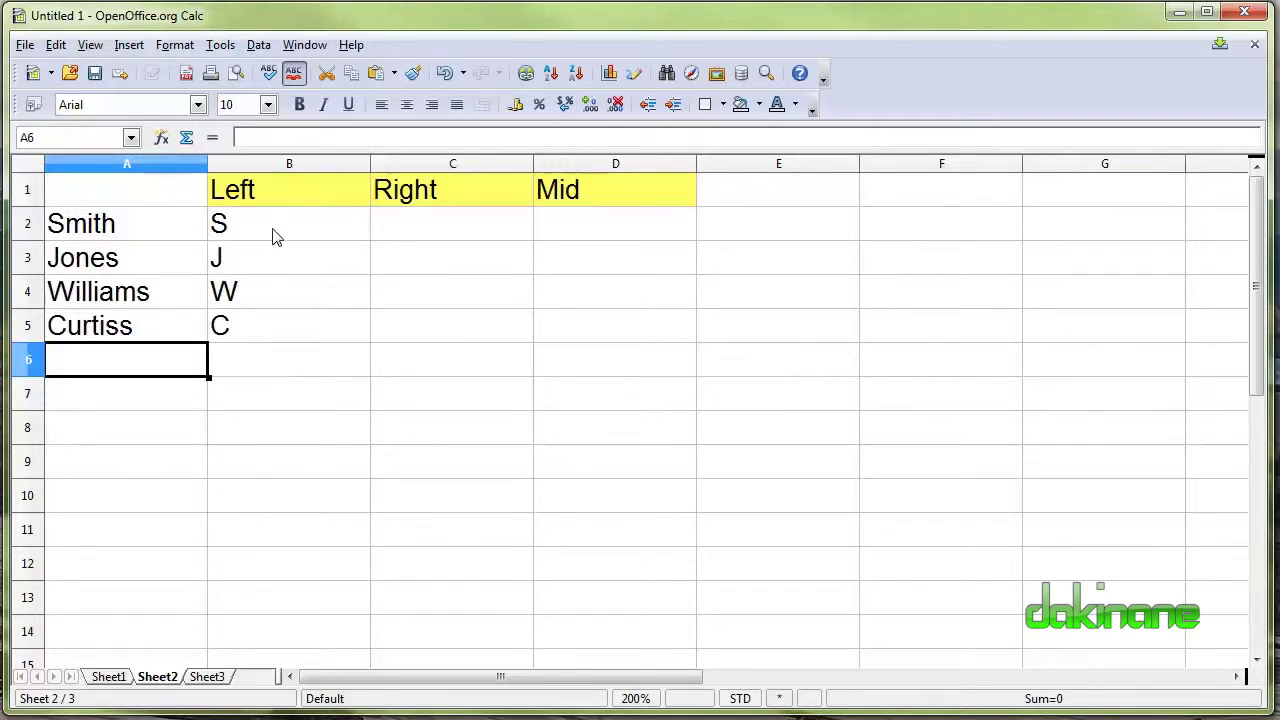
pyautogui.click(236, 266)
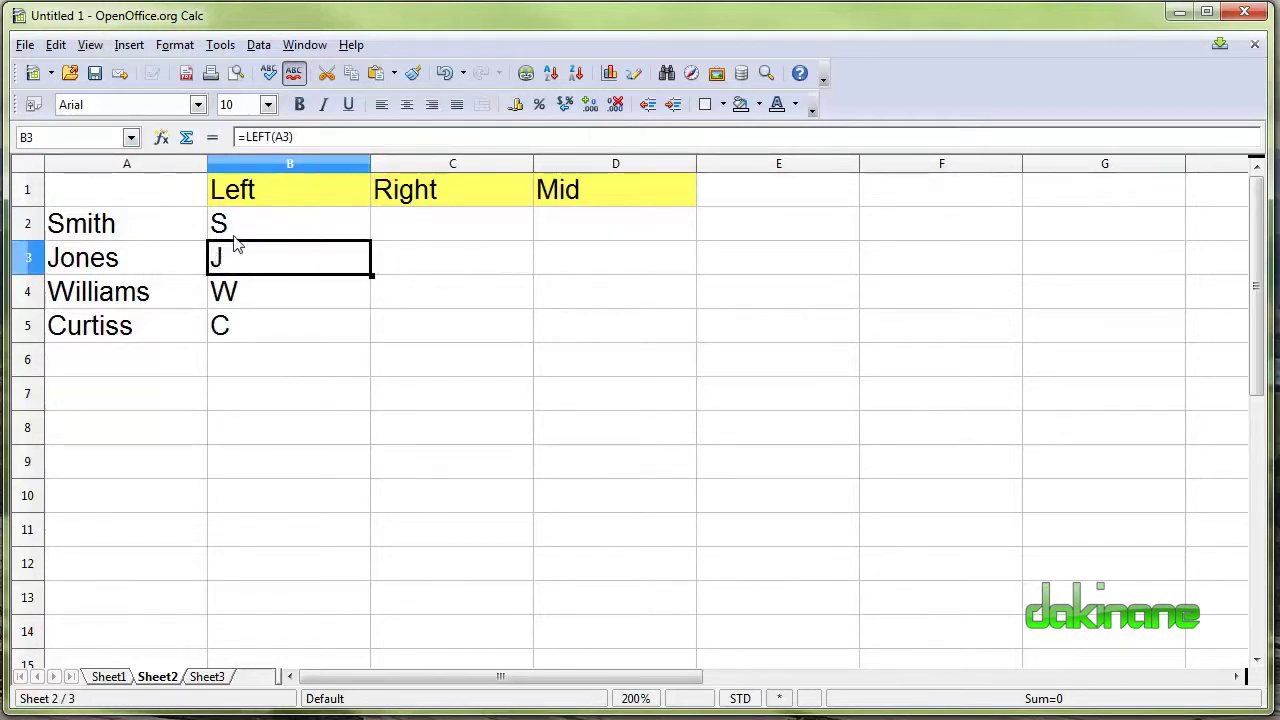
# Add character counts to the LEFT formulas: ;2 in B3, ;3 in B4 and ;3 in B5.
pyautogui.click(272, 138)
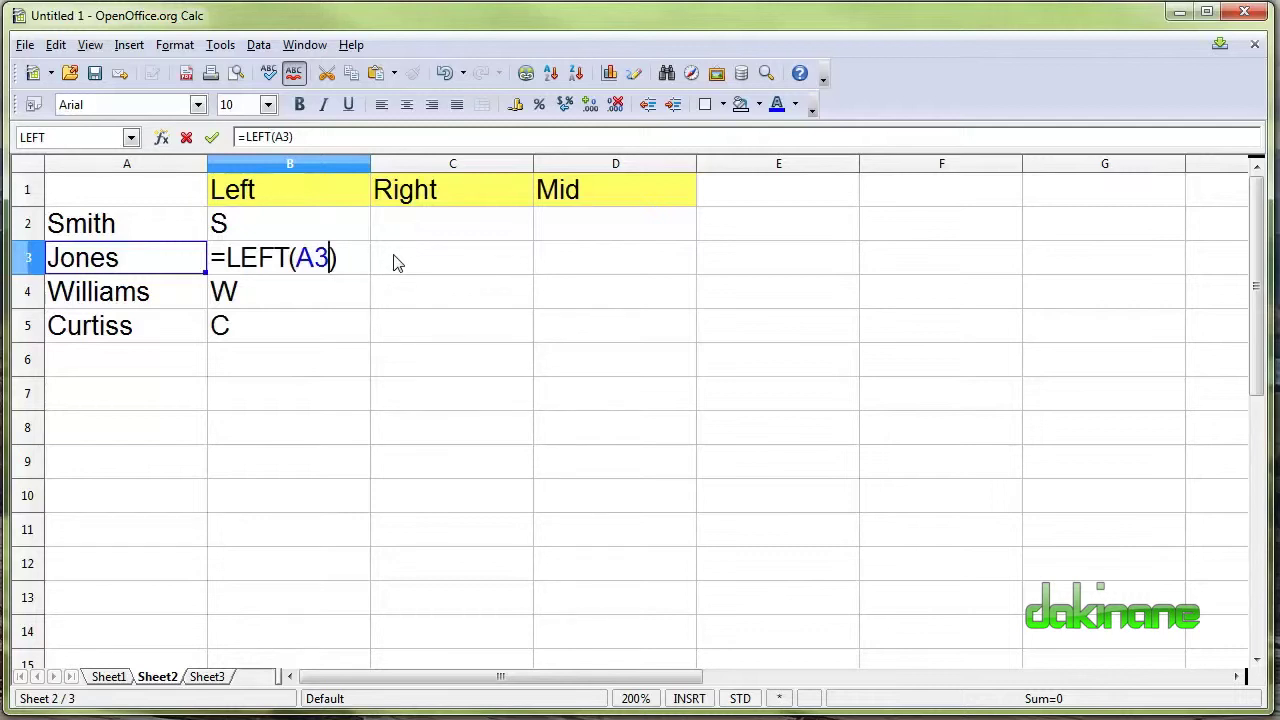
pyautogui.write(';')
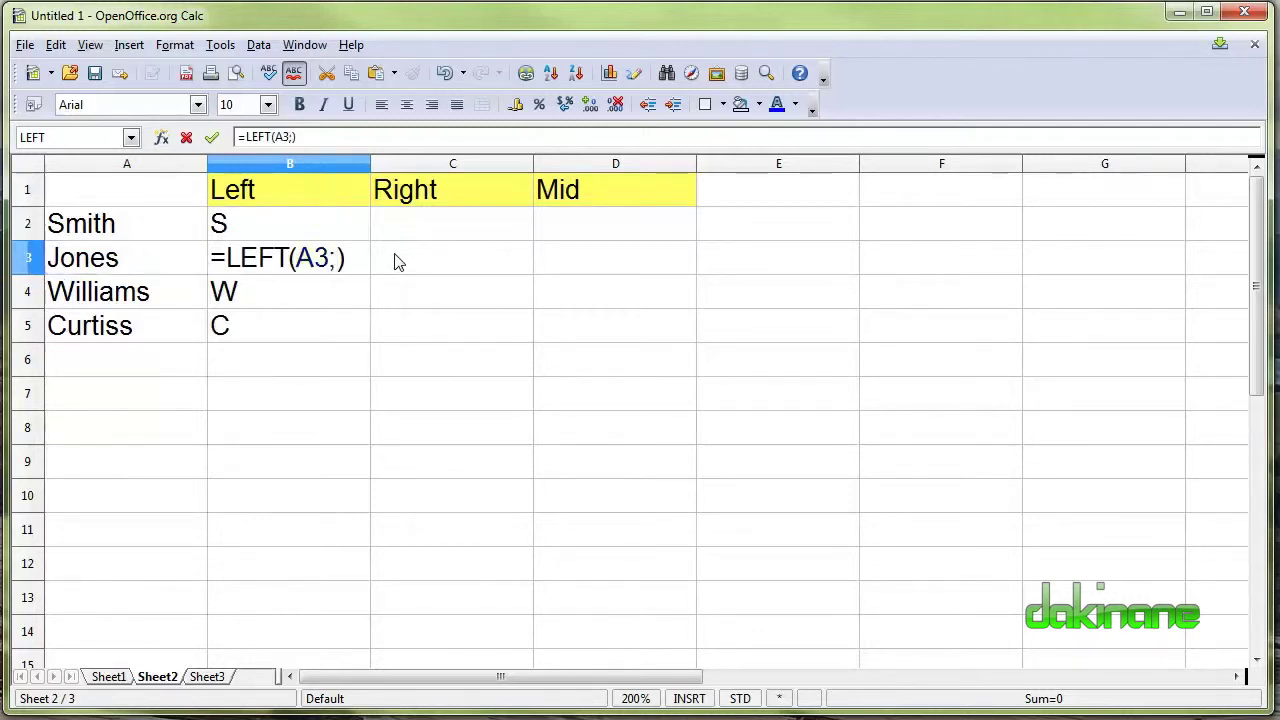
pyautogui.write('2')
pyautogui.press('Return')
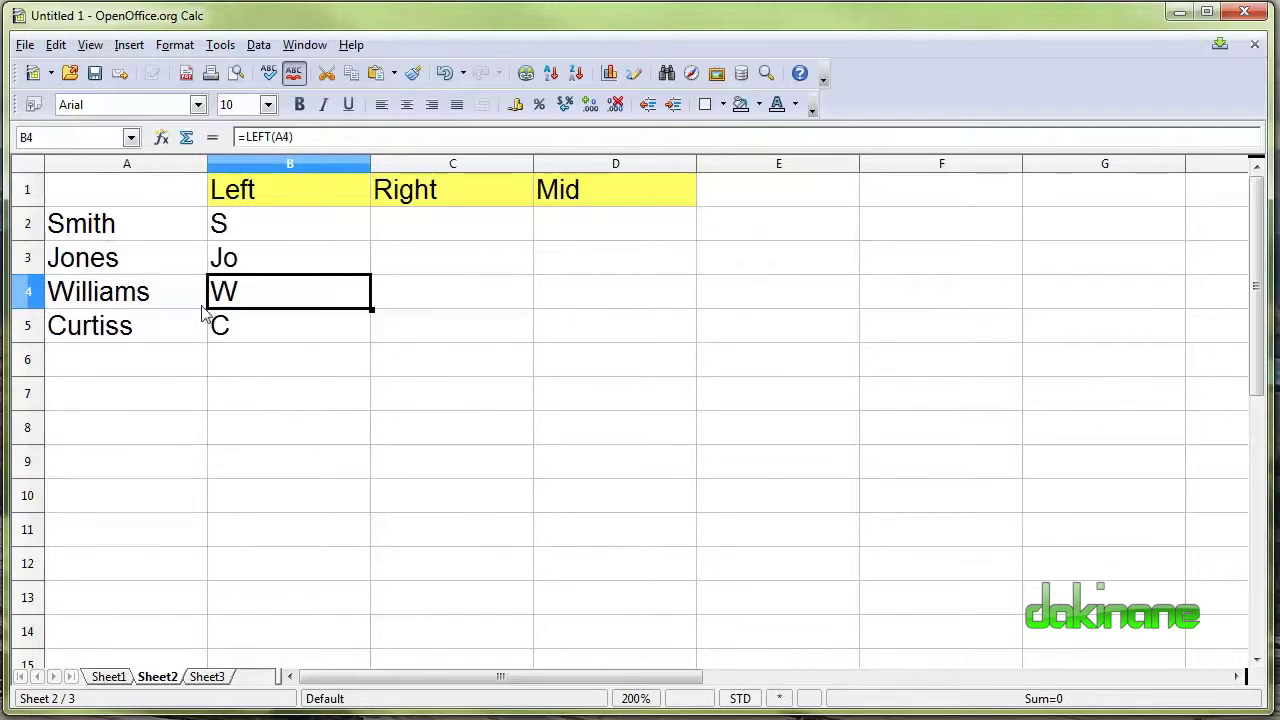
pyautogui.press('F2')
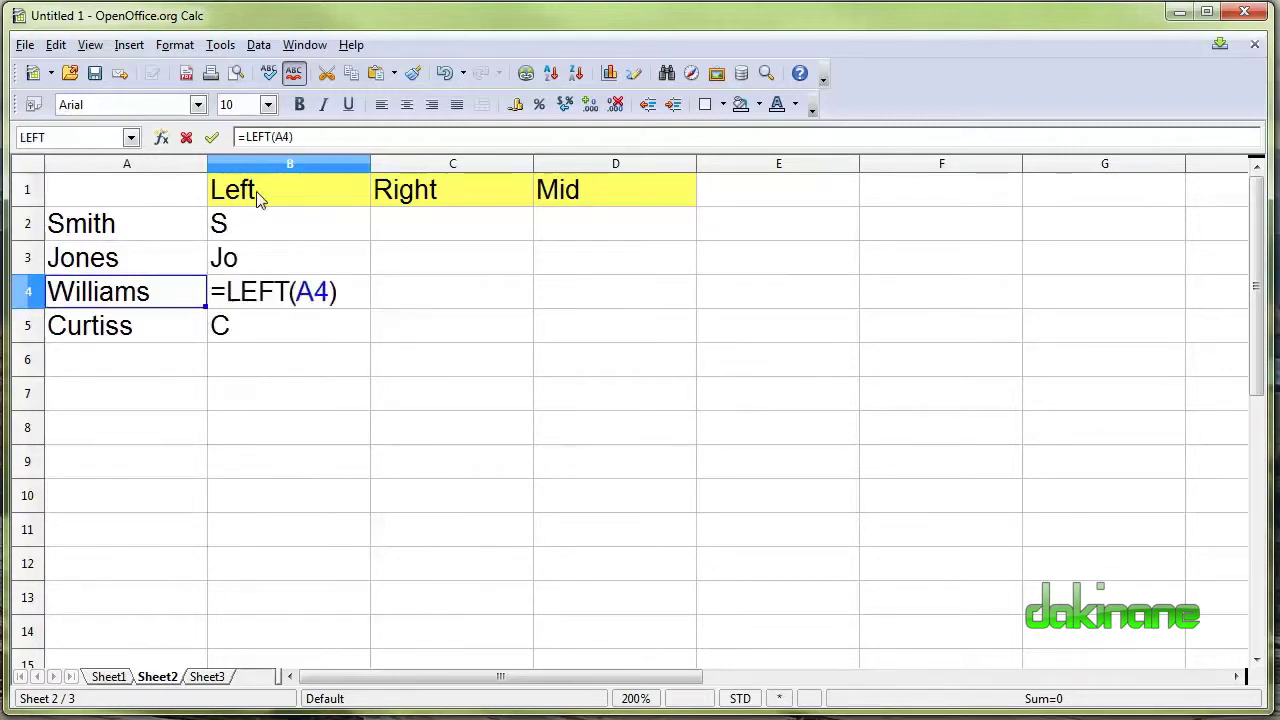
pyautogui.click(330, 292)
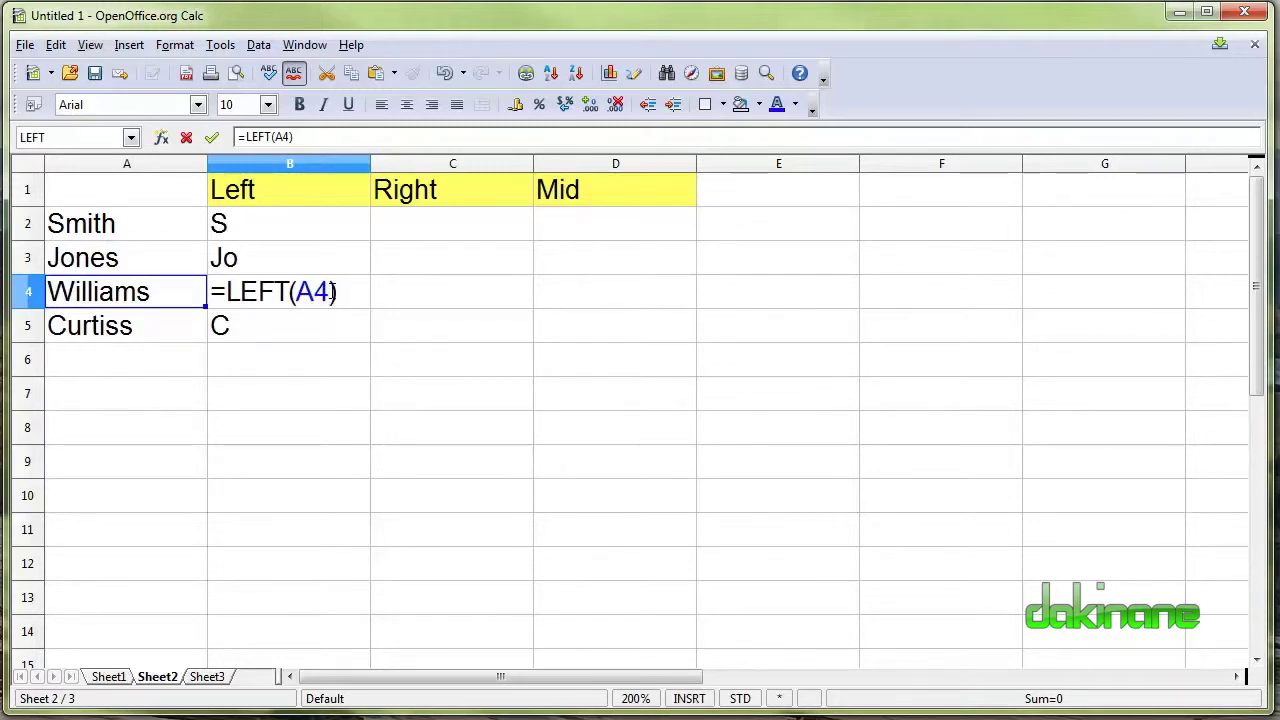
pyautogui.write(';')
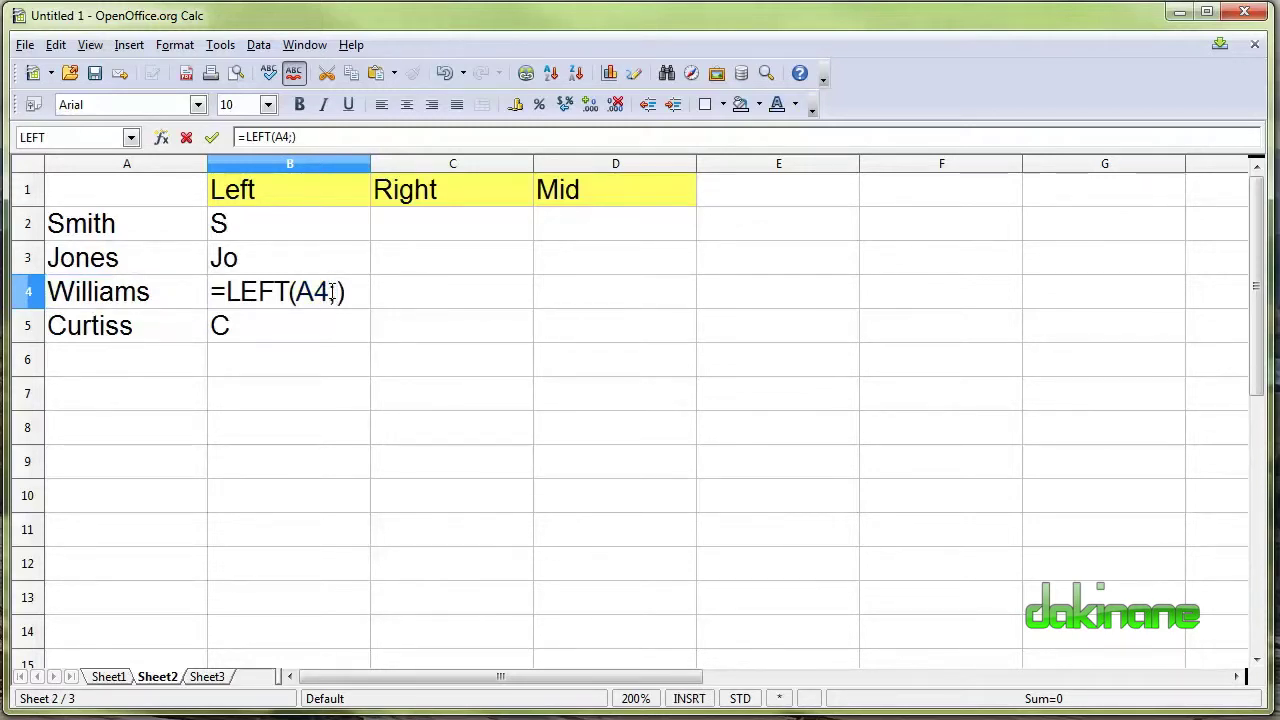
pyautogui.write('3')
pyautogui.press('Return')
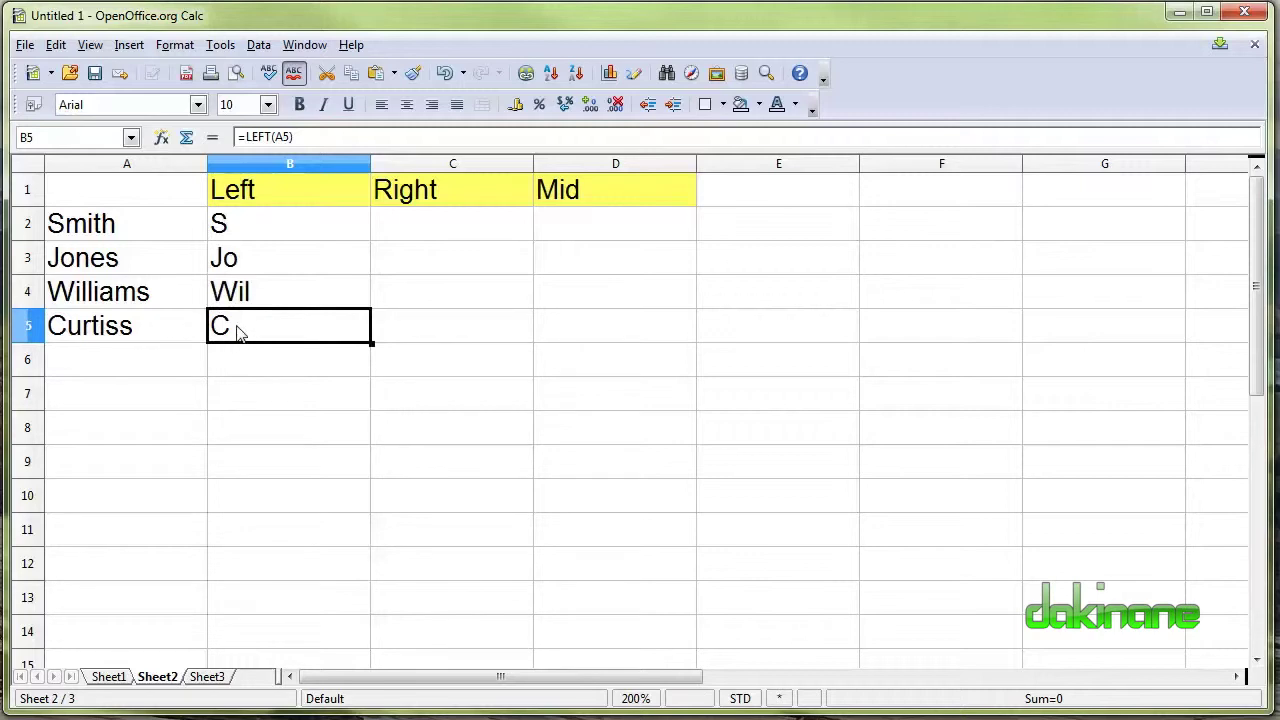
pyautogui.press('F2')
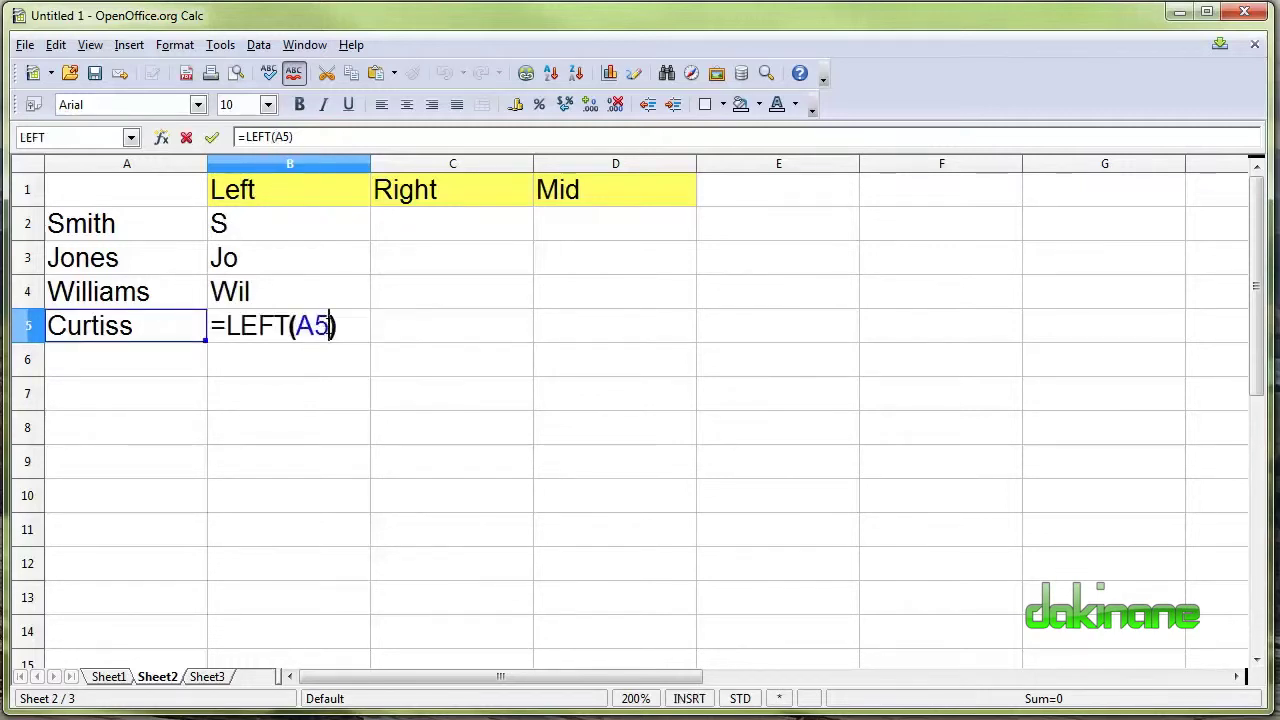
pyautogui.write(';')
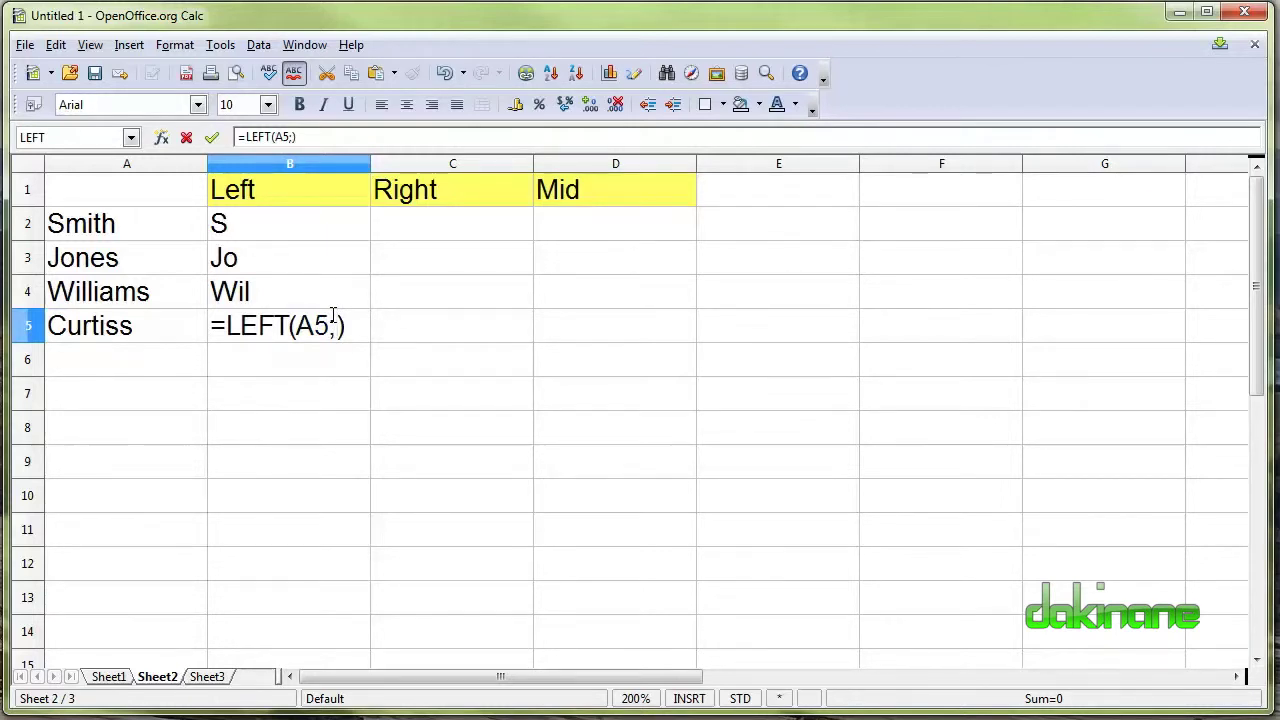
pyautogui.write('3')
pyautogui.press('Return')
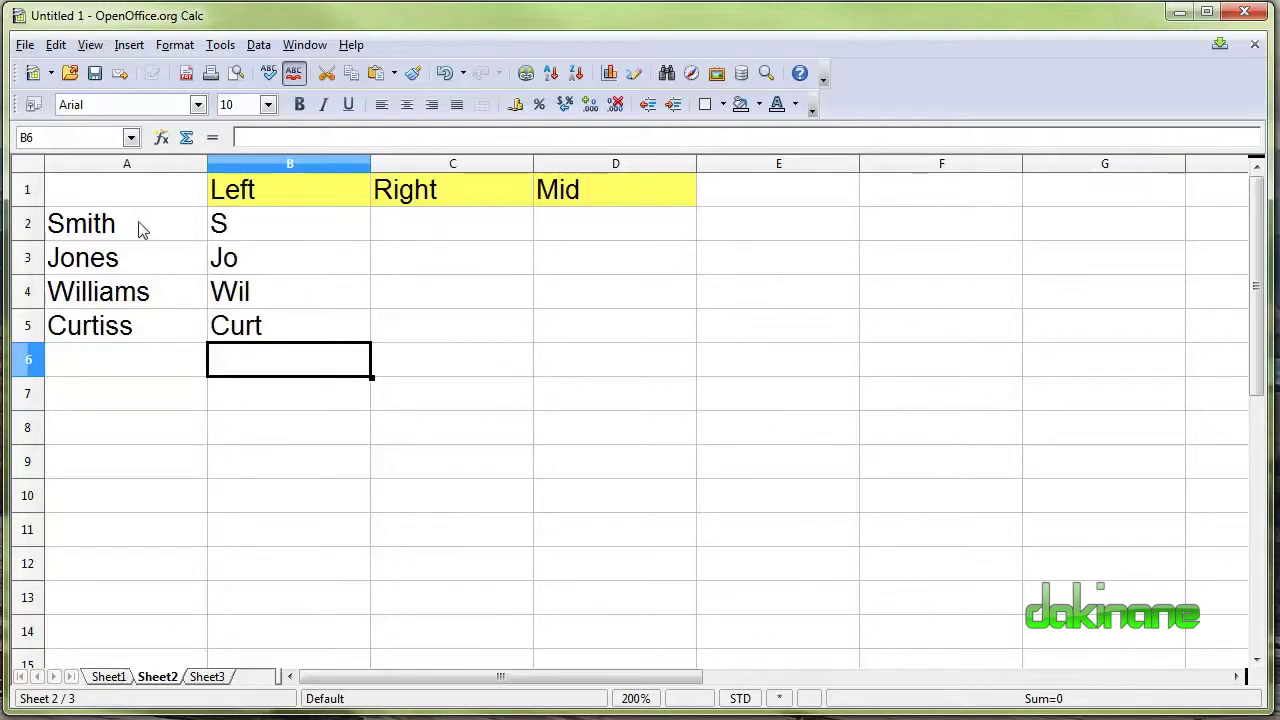
# Enter =RIGHT(A2) in C2 so it shows Smith's last letter, h.
pyautogui.click(440, 224)
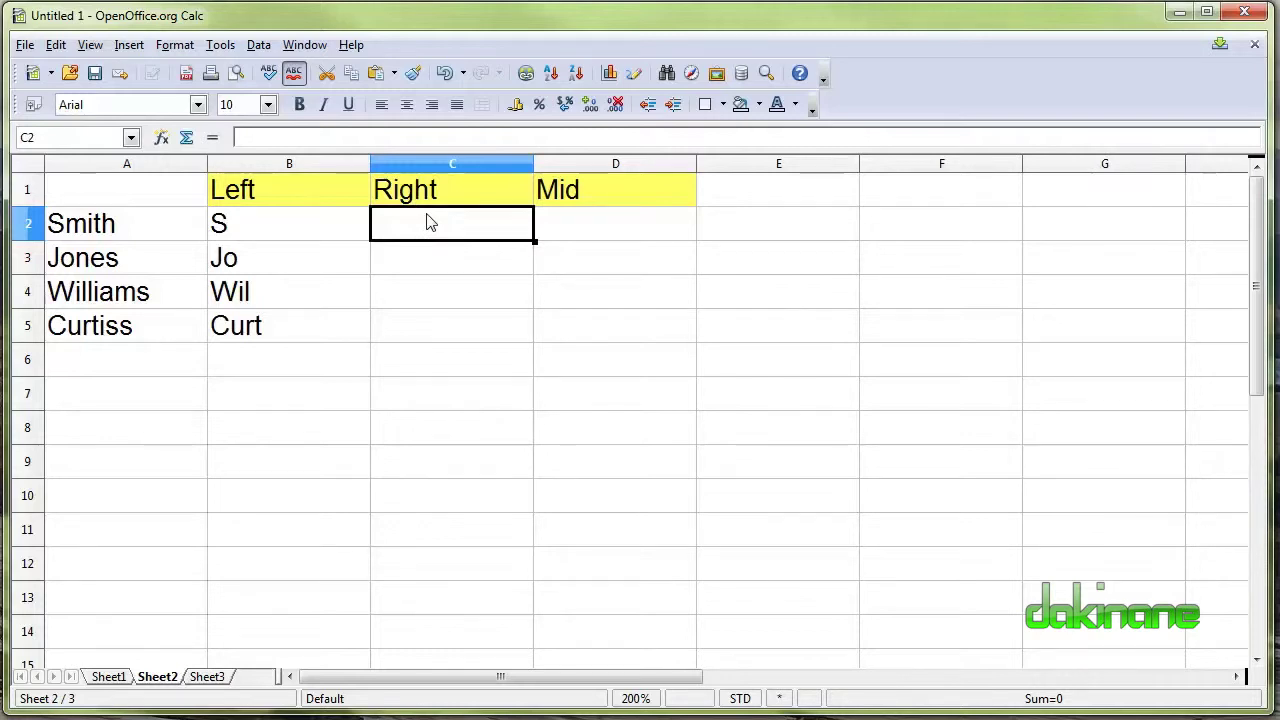
pyautogui.write('=')
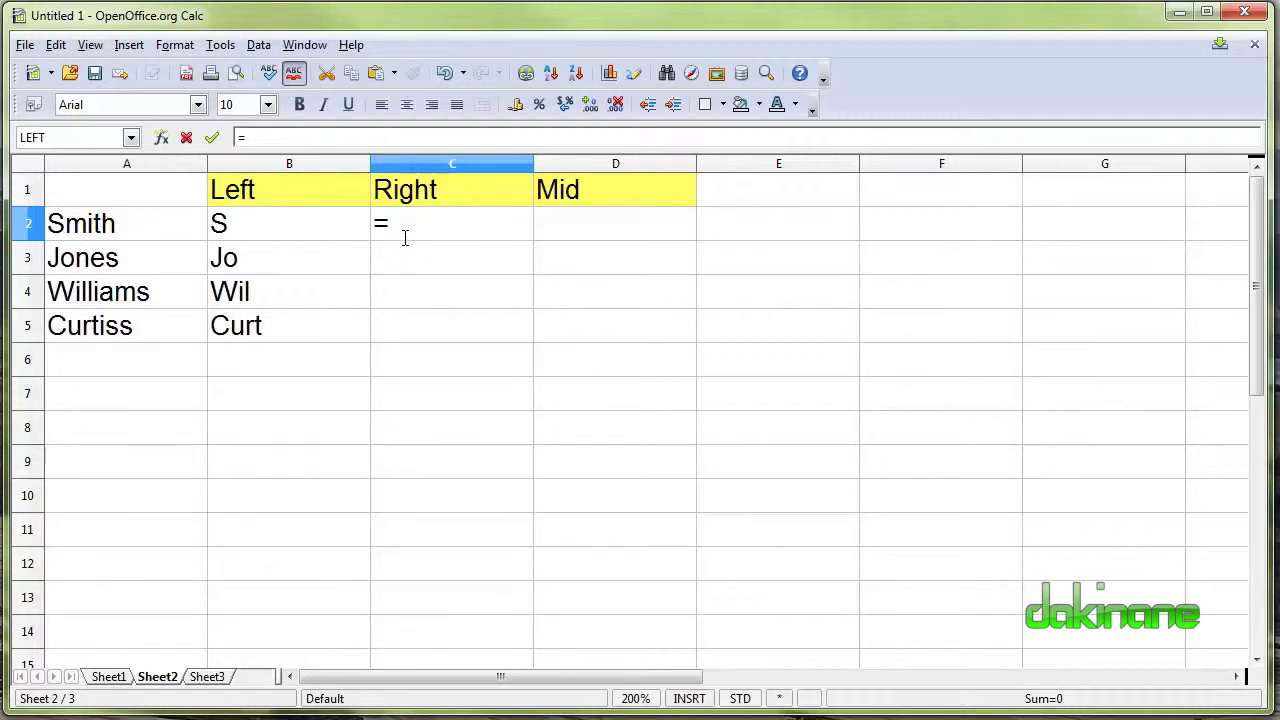
pyautogui.write('right9')
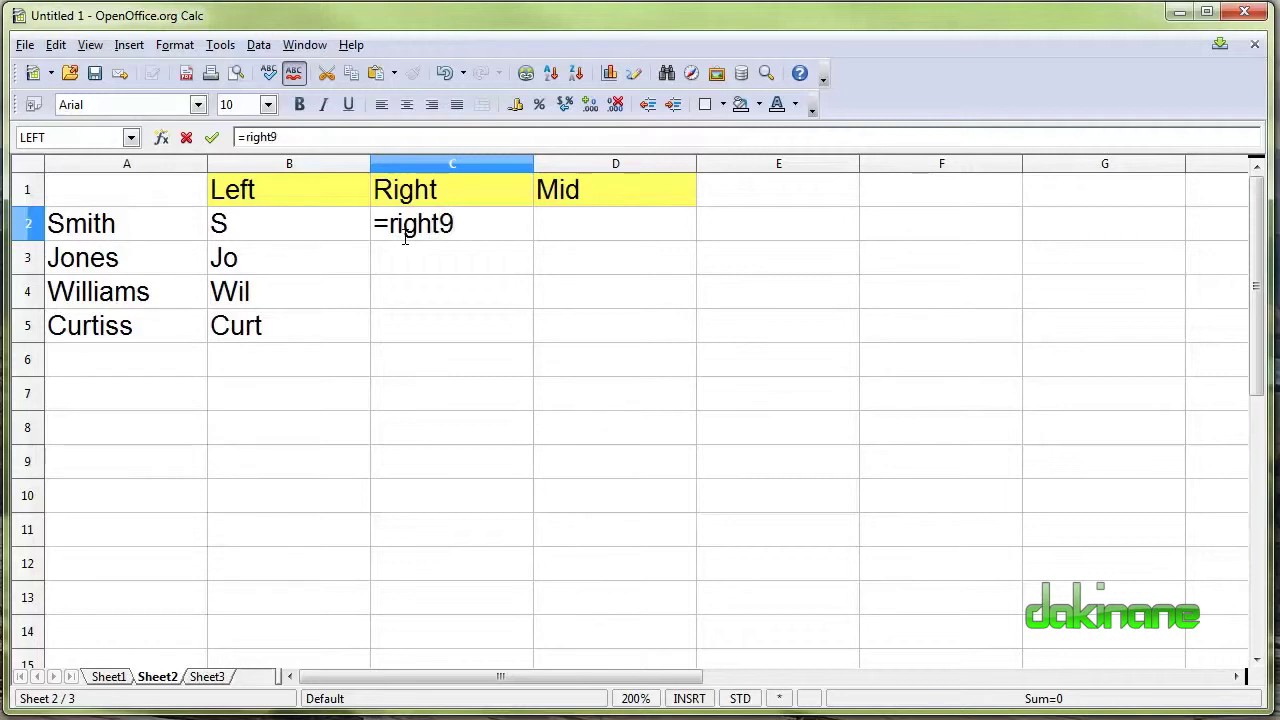
pyautogui.press('BackSpace')
pyautogui.write('(')
pyautogui.click(110, 224)
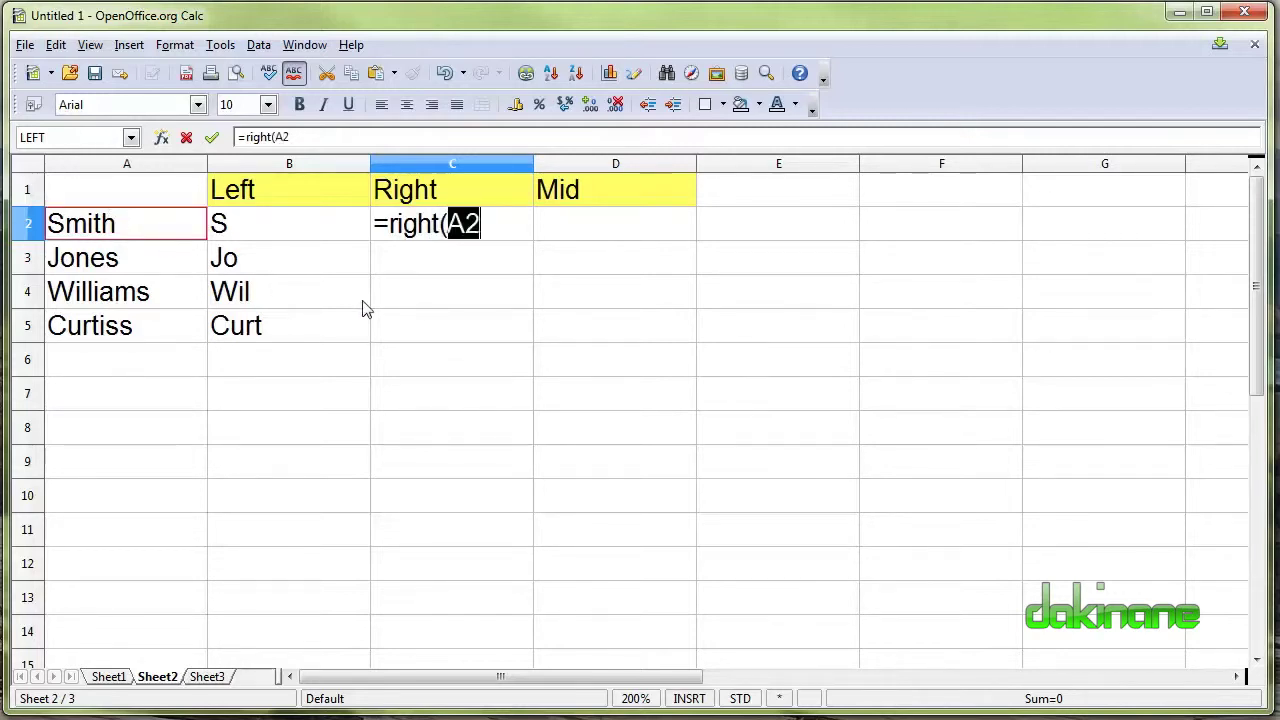
pyautogui.write(')')
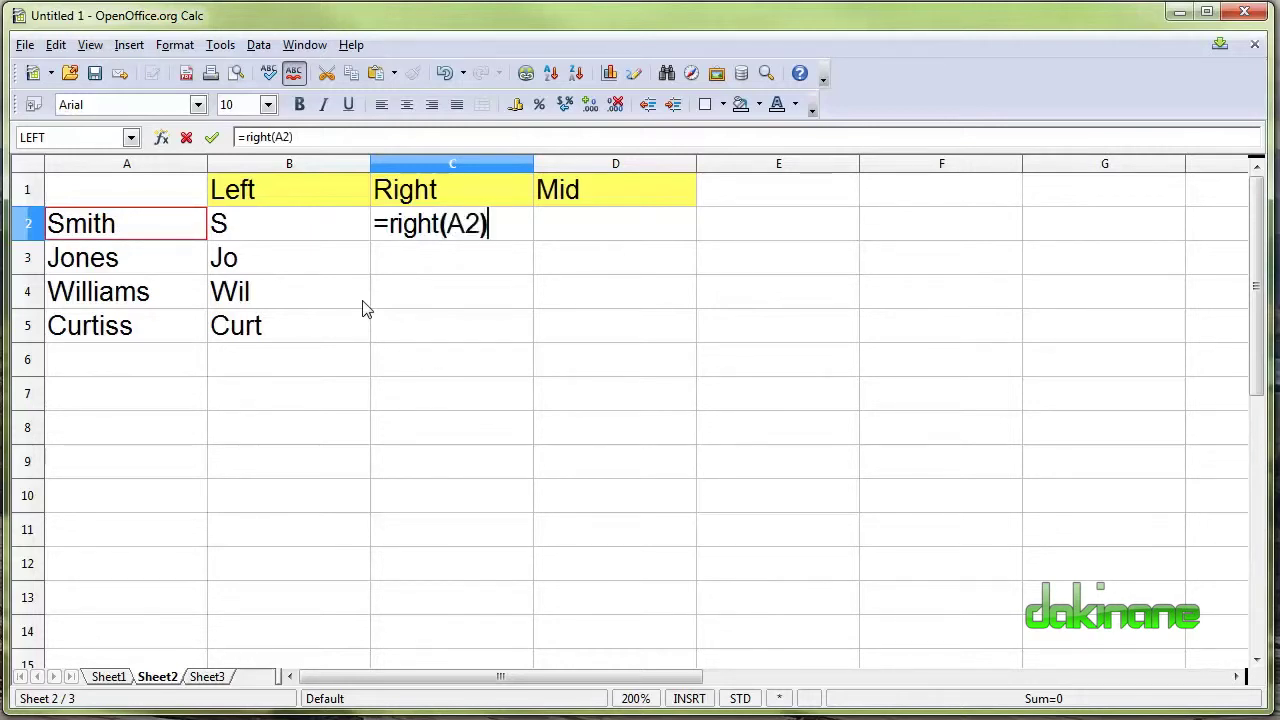
pyautogui.press('Return')
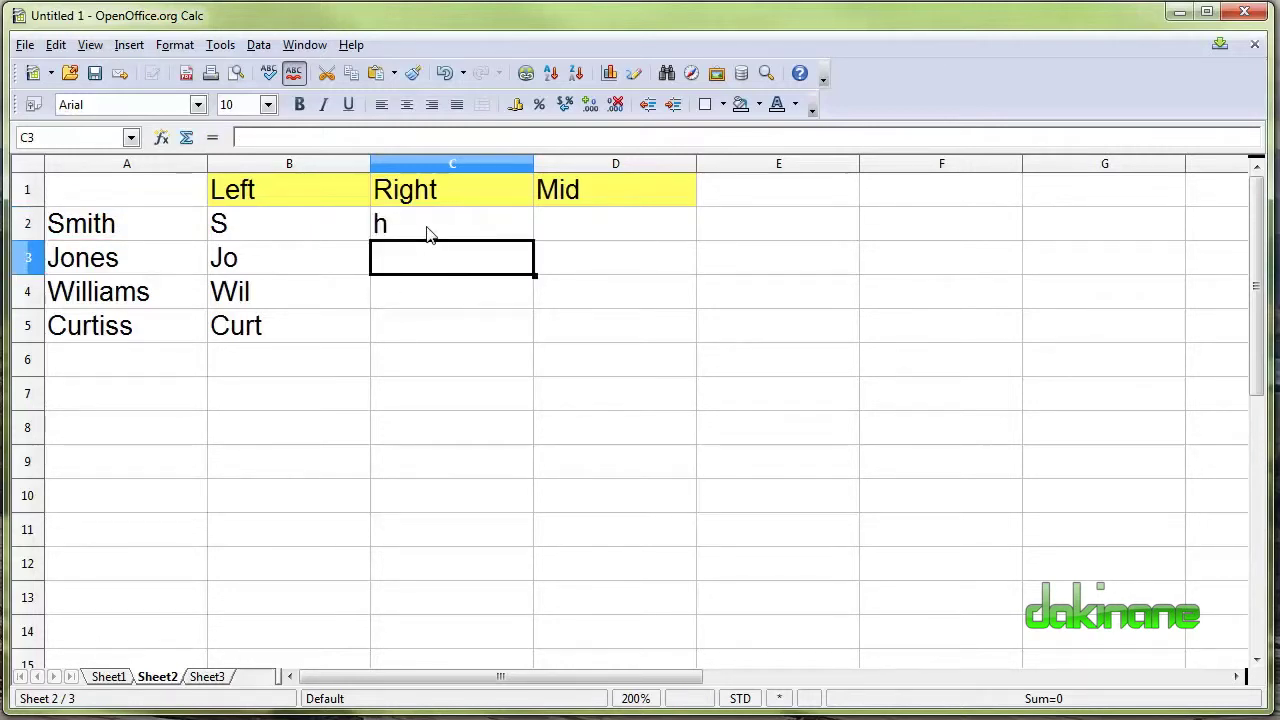
pyautogui.click(488, 228)
# Copy the RIGHT formula down to C5 and change C3 to =RIGHT(A3;2), showing es.
pyautogui.moveTo(534, 241); pyautogui.dragTo(537, 340)
pyautogui.click(430, 260)
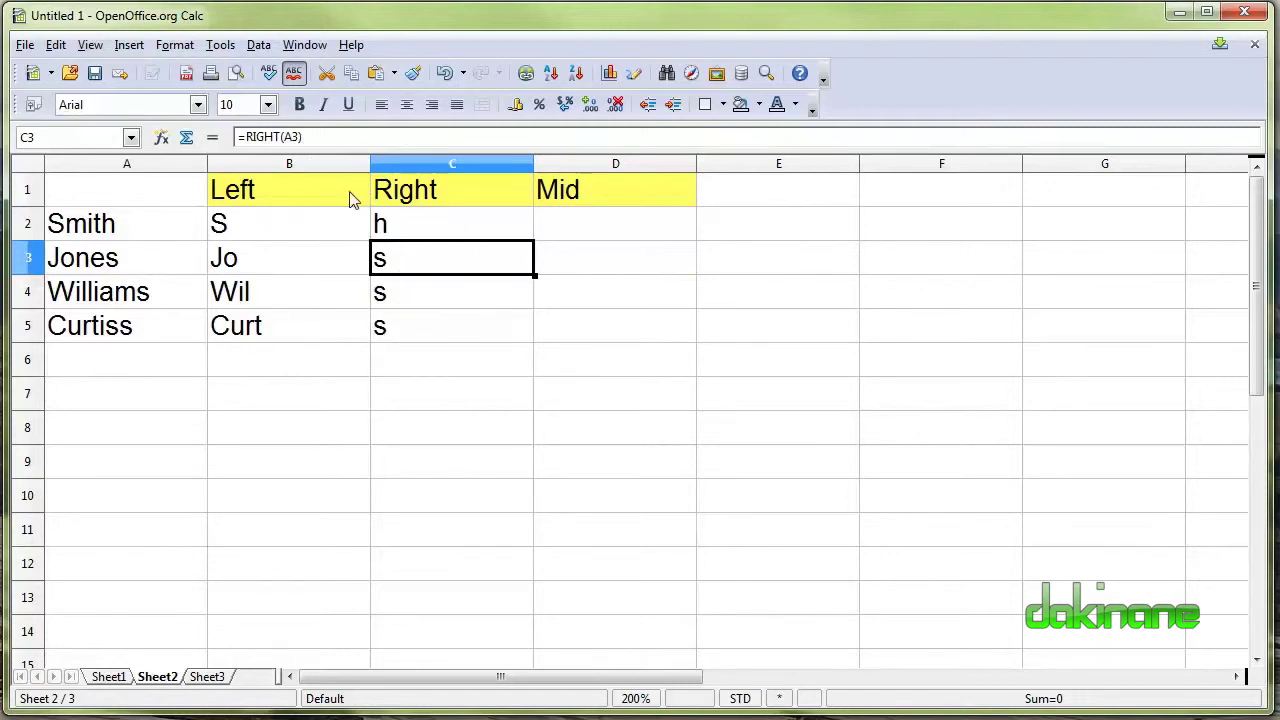
pyautogui.click(300, 137)
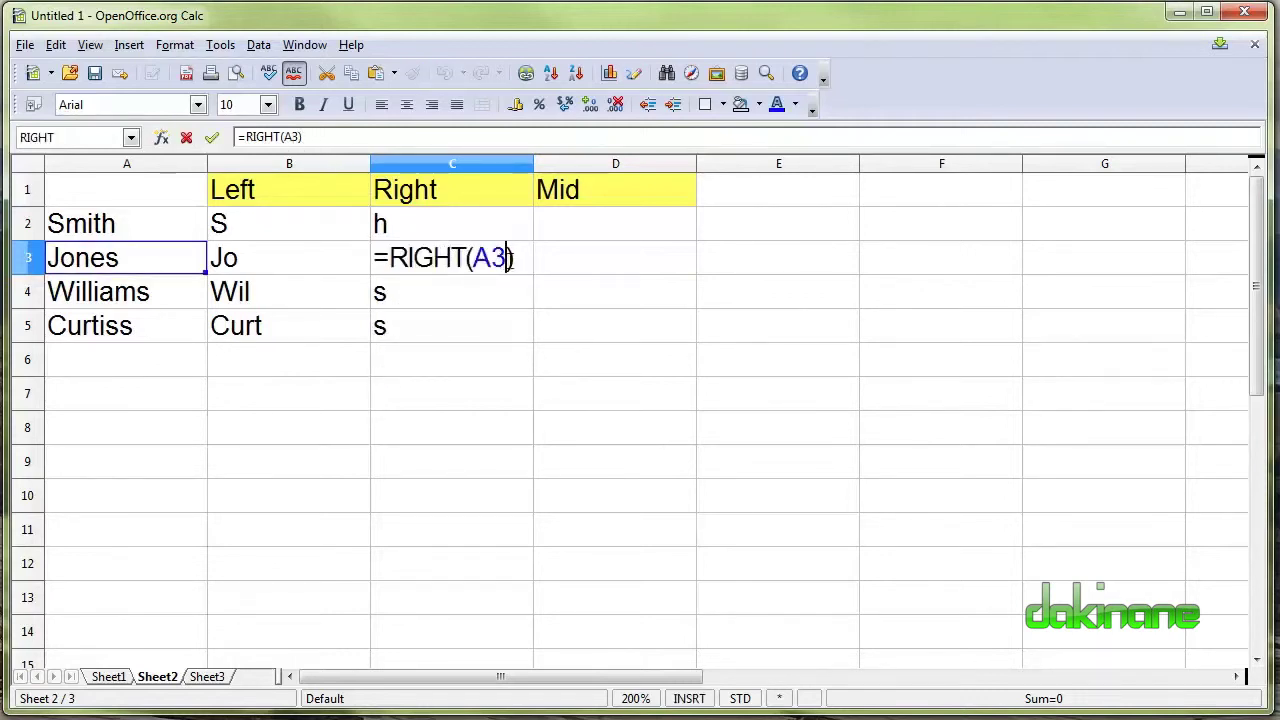
pyautogui.write(';')
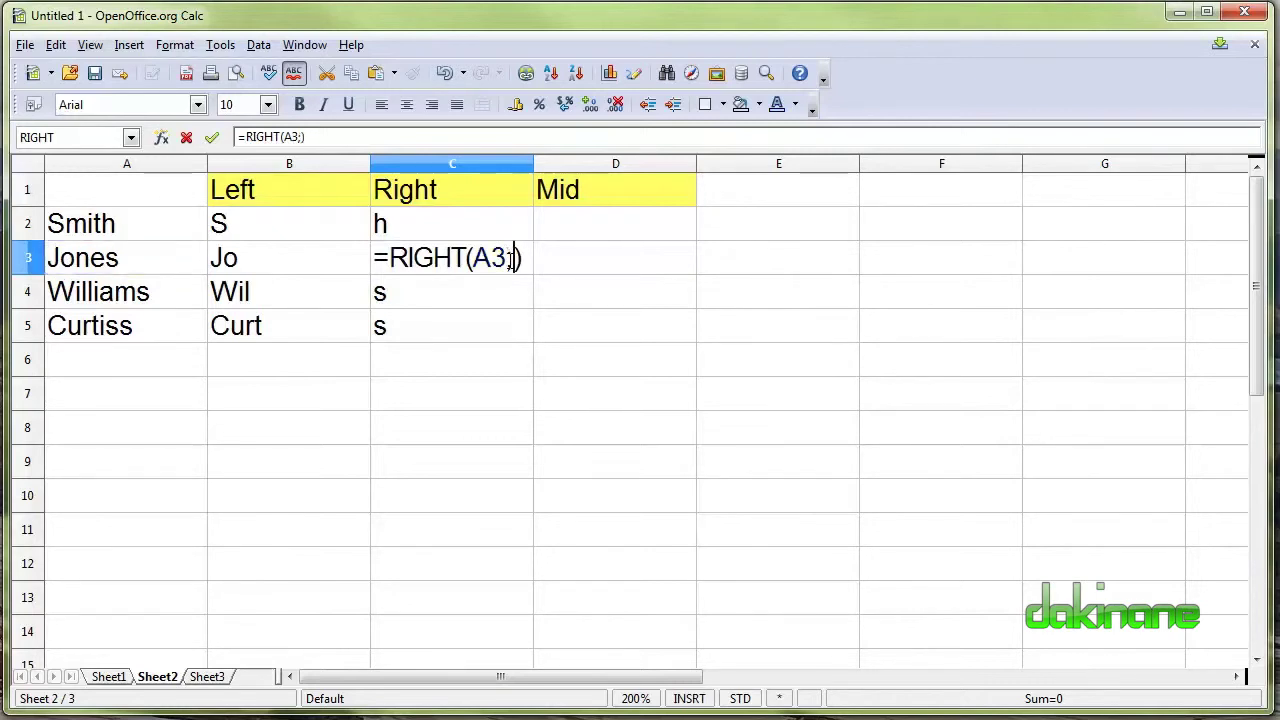
pyautogui.write('2')
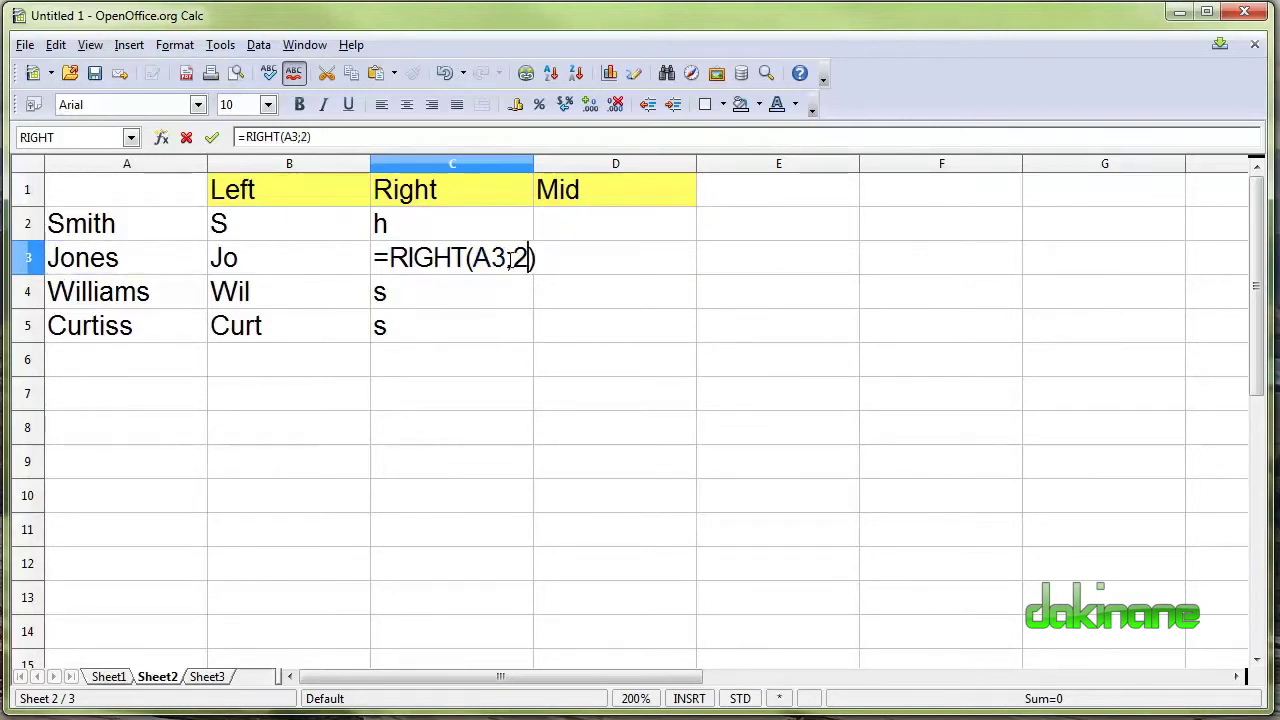
pyautogui.press('Return')
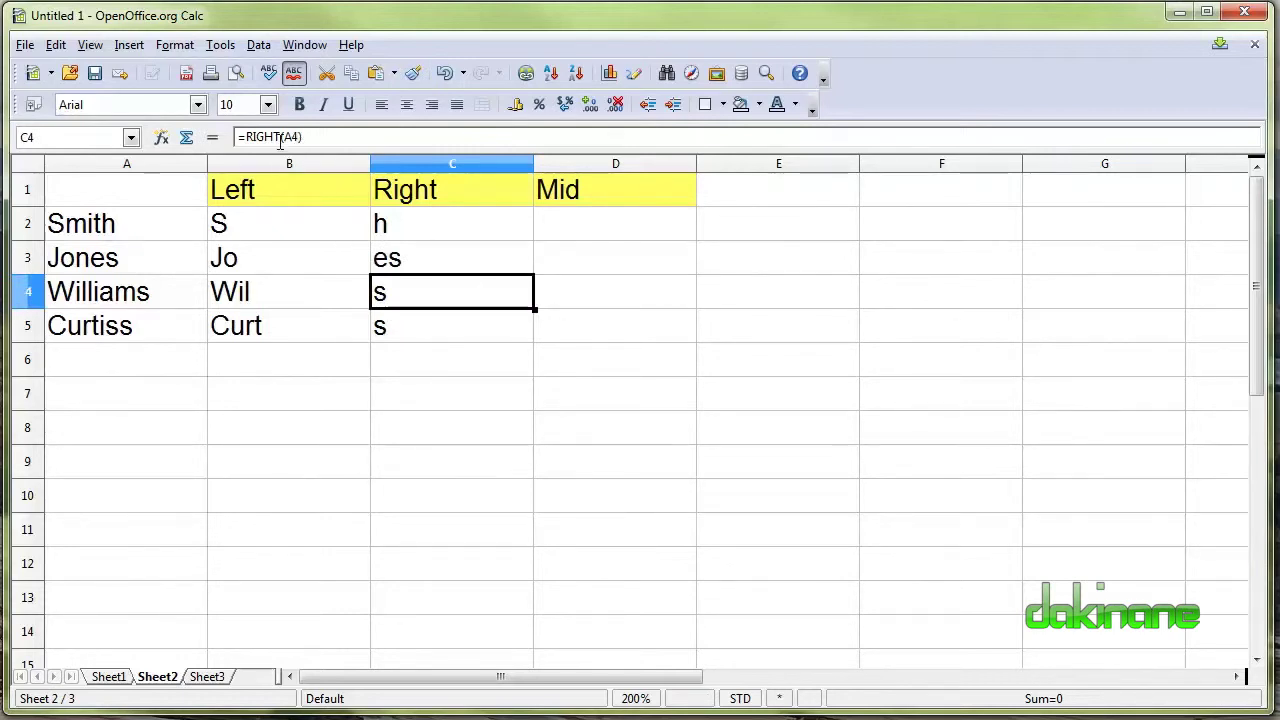
# Set C4 to =RIGHT(A4;3) and C5 to =RIGHT(A5;4), showing ams and tiss.
pyautogui.doubleClick(394, 288)
pyautogui.click(508, 291)
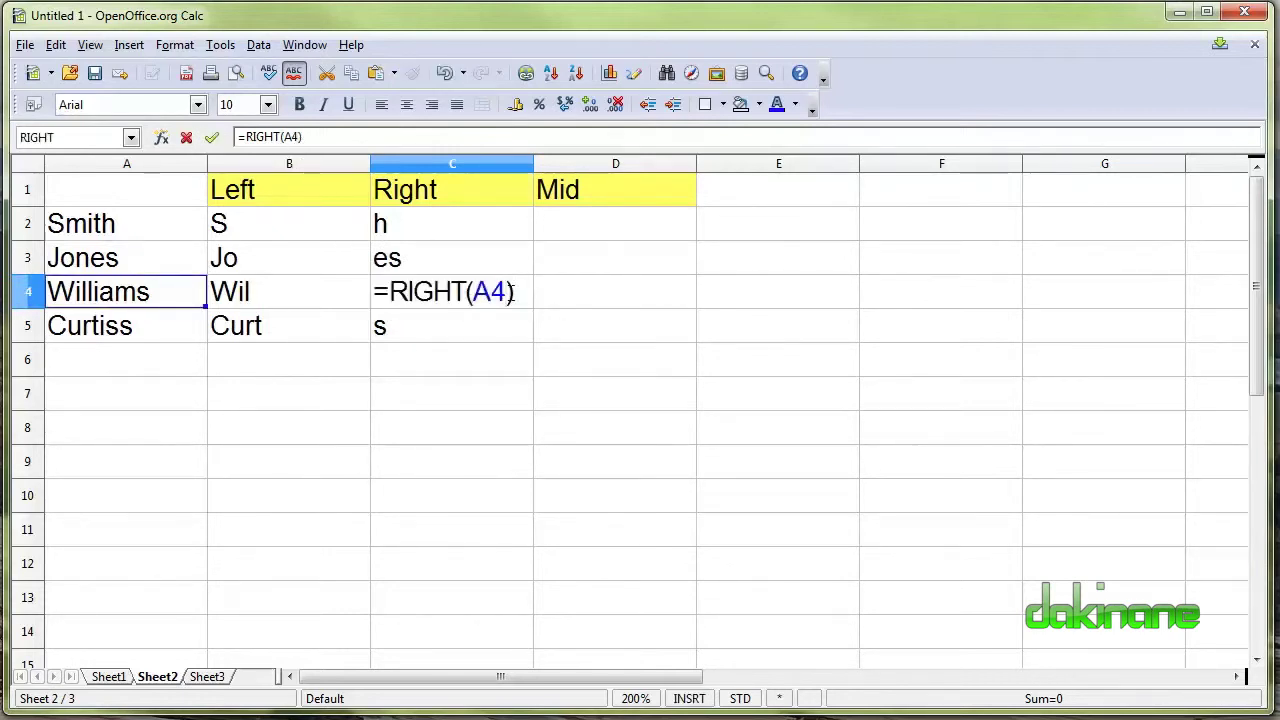
pyautogui.write(';')
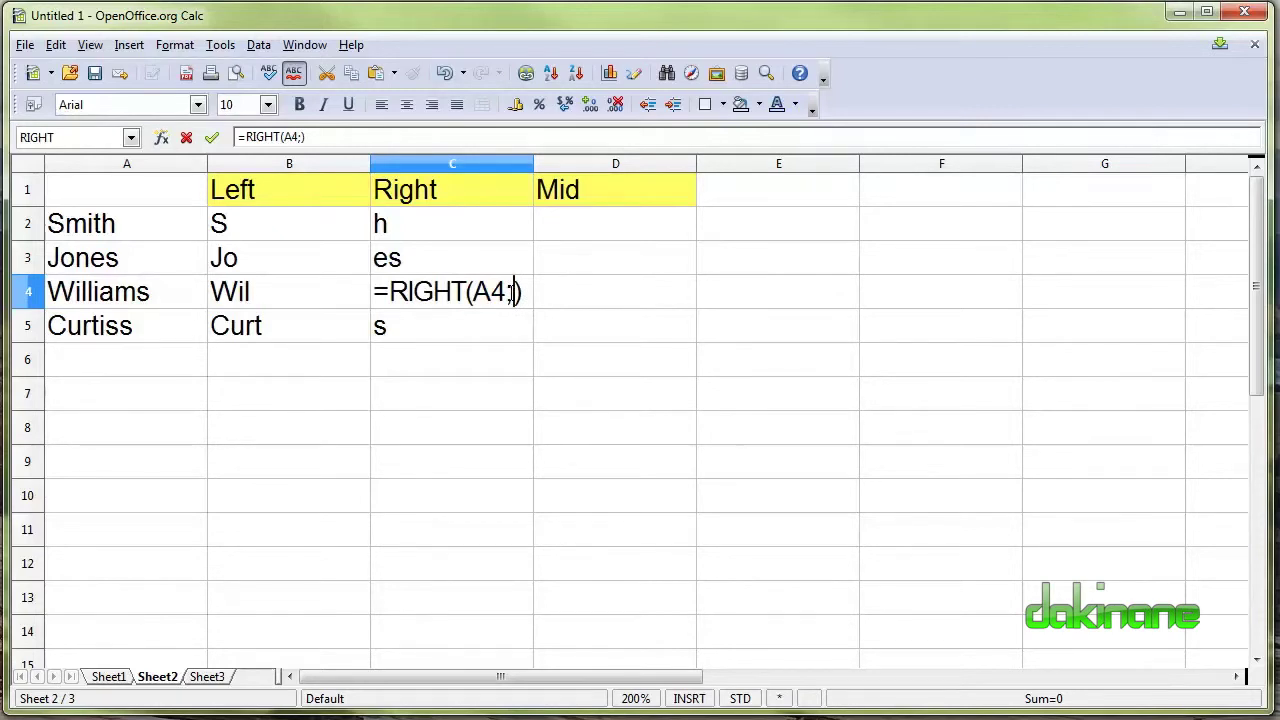
pyautogui.write('3')
pyautogui.press('Return')
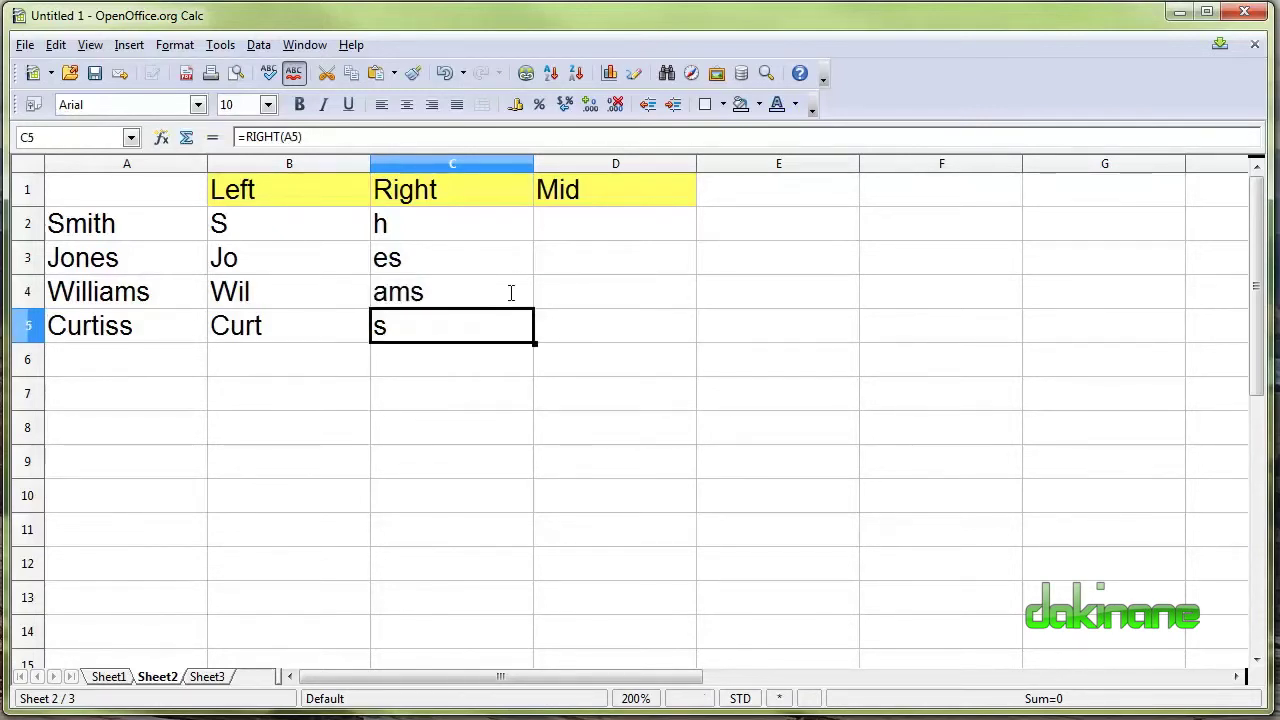
pyautogui.click(298, 137)
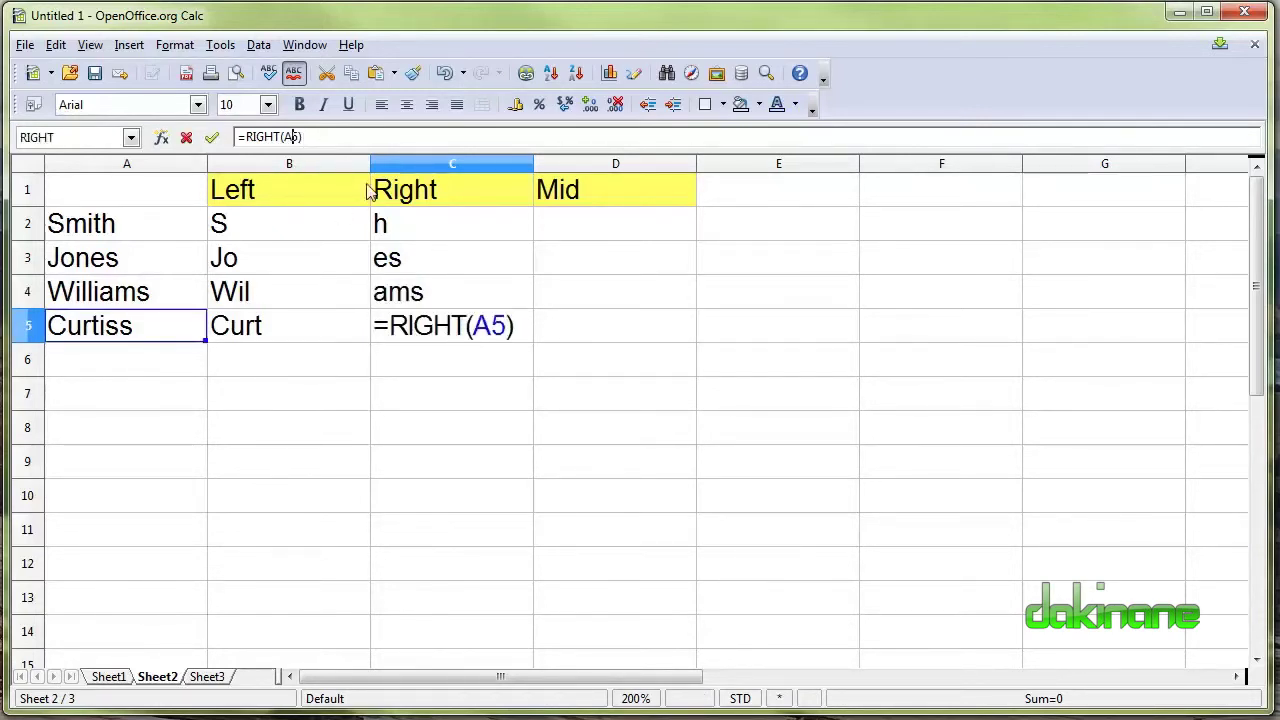
pyautogui.click(508, 326)
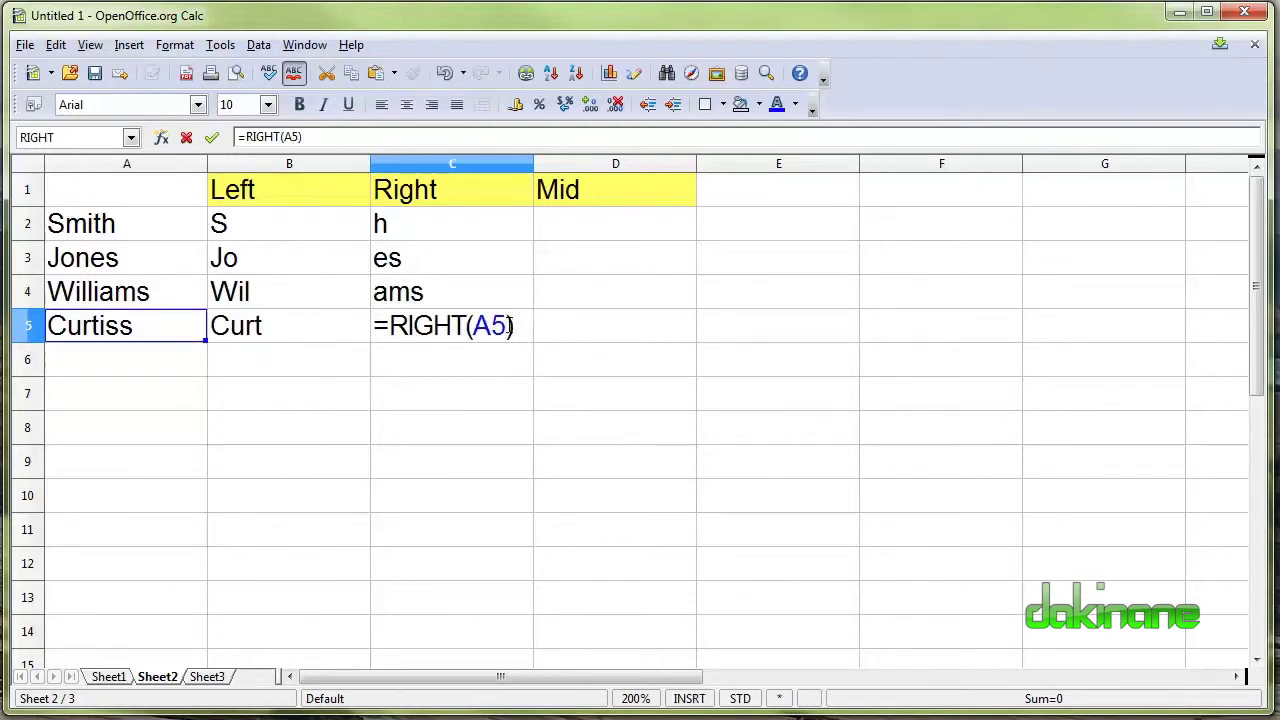
pyautogui.write(';4')
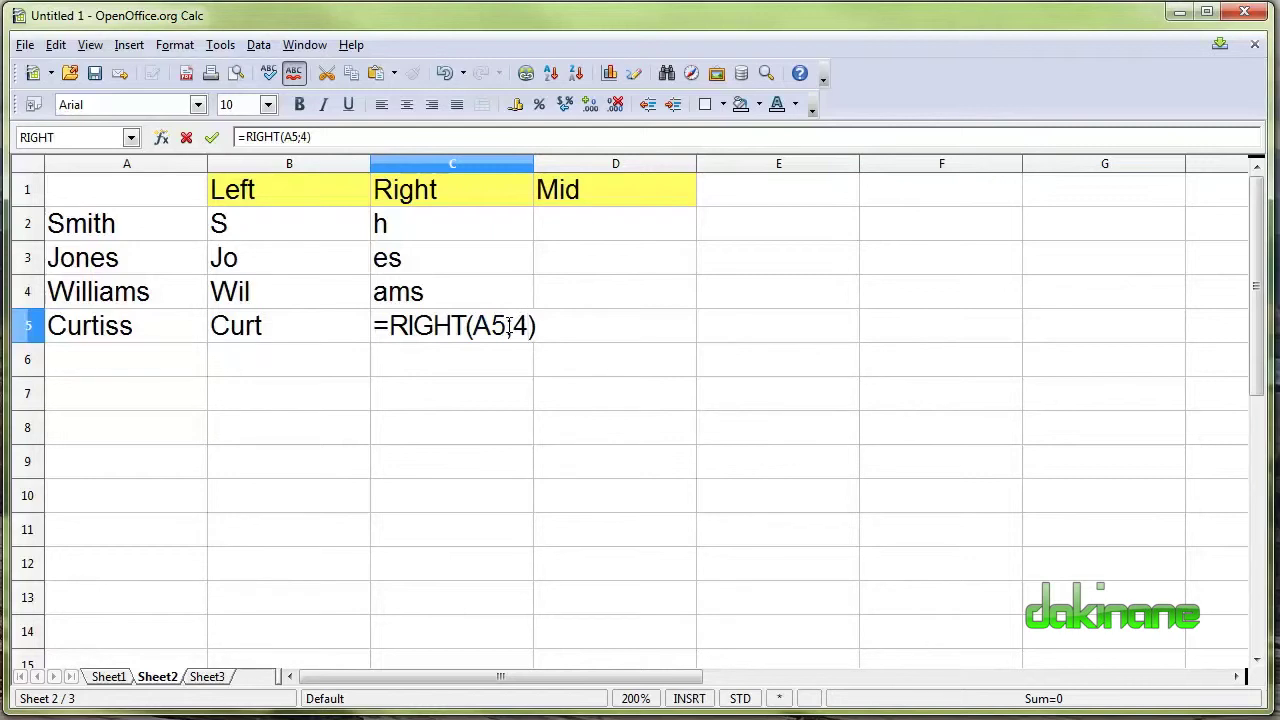
pyautogui.press('Return')
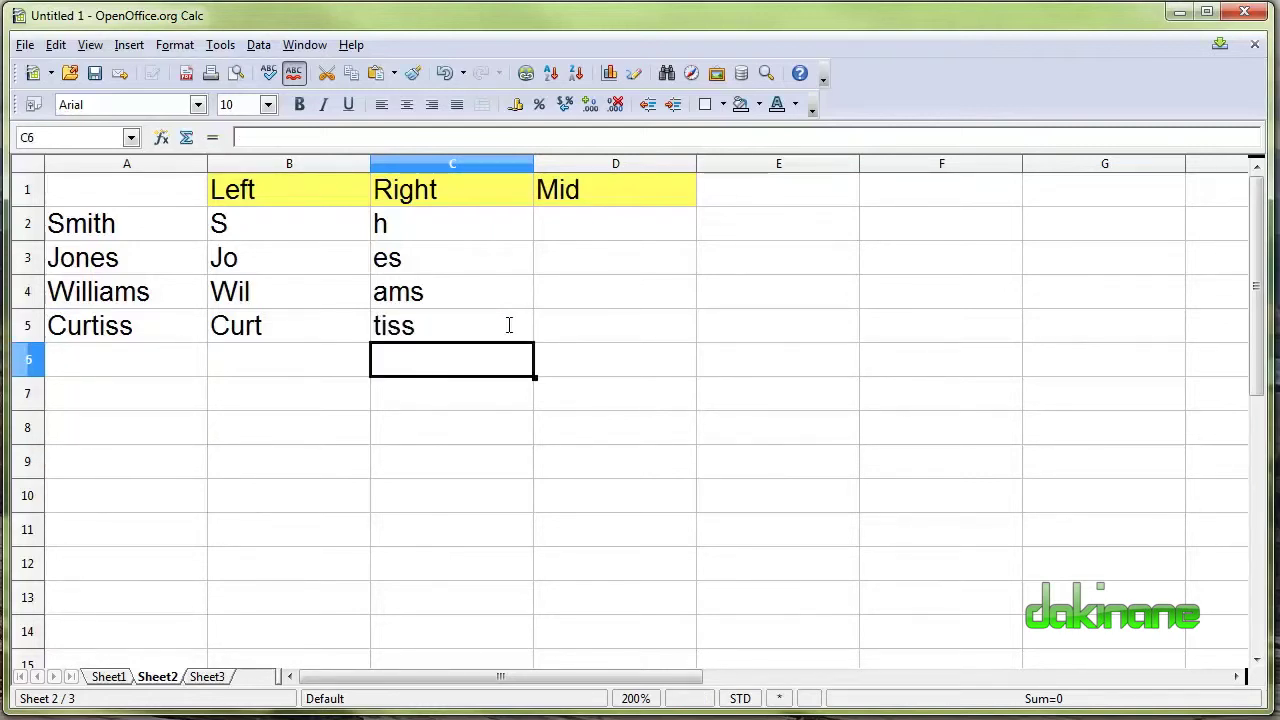
pyautogui.click(598, 232)
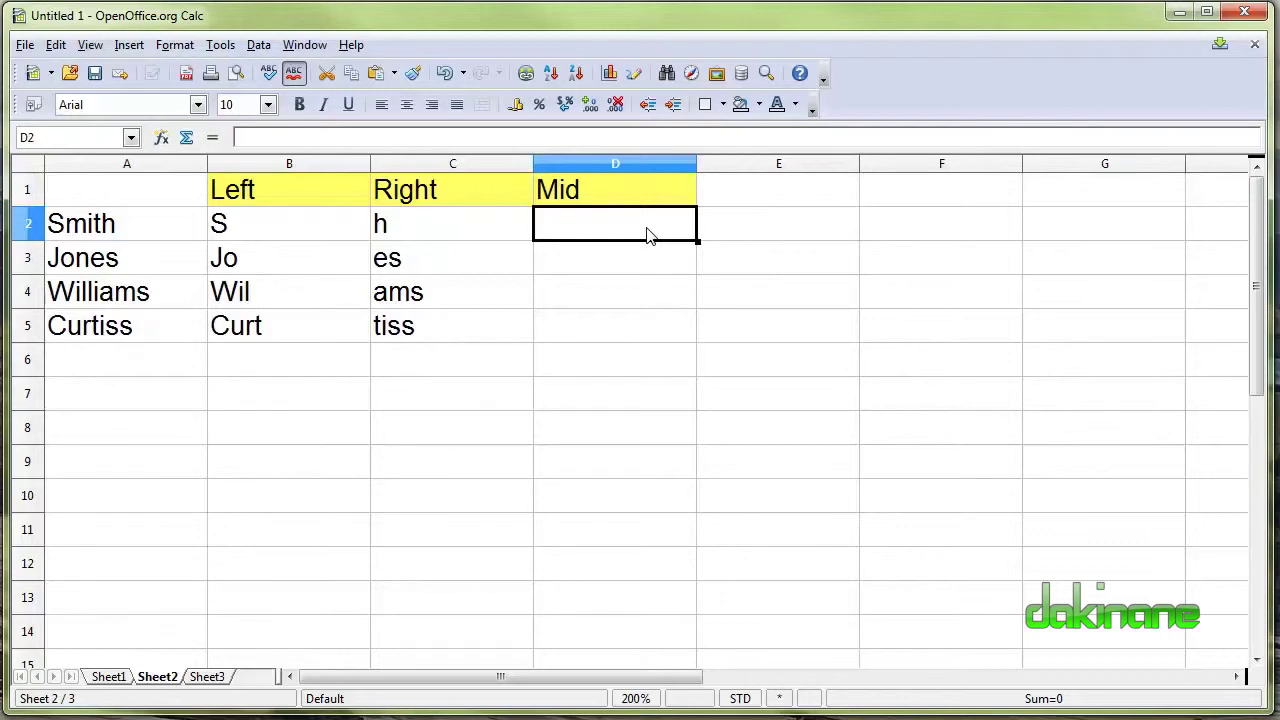
# Enter =MID(A2;2;2) in D2 so it shows mi from Smith.
pyautogui.write('=mid')
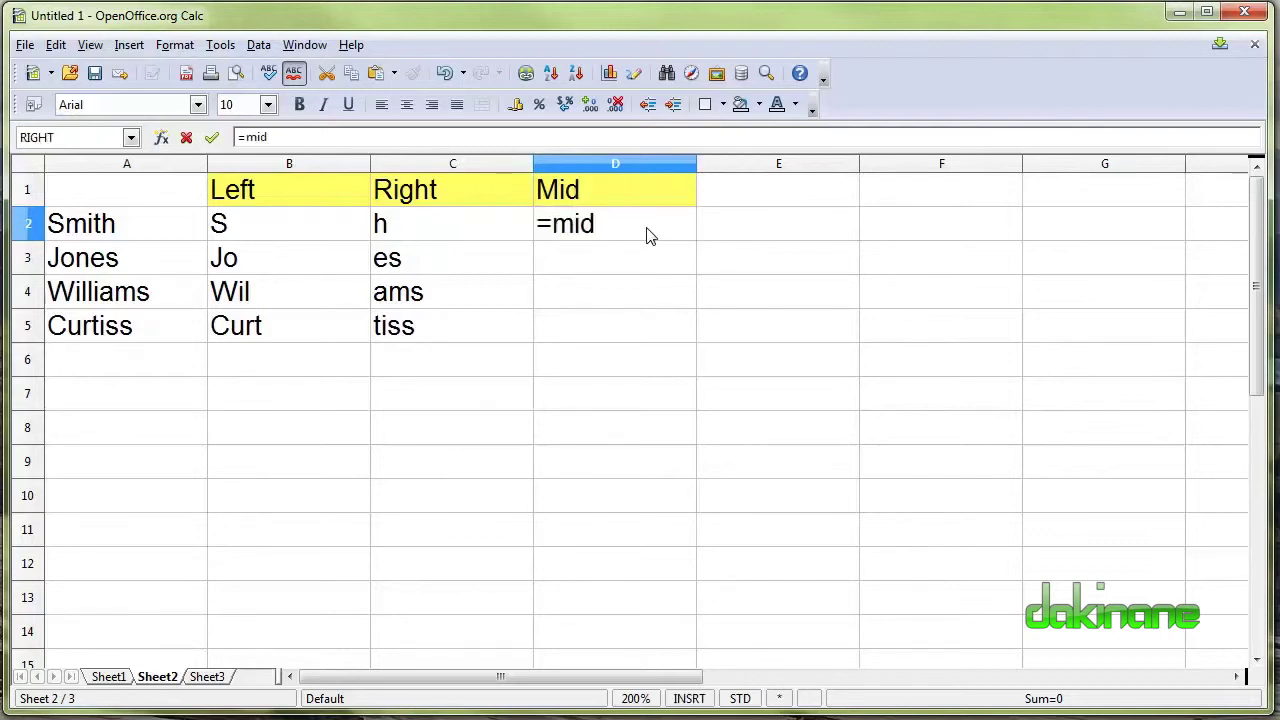
pyautogui.write('(')
pyautogui.click(96, 226)
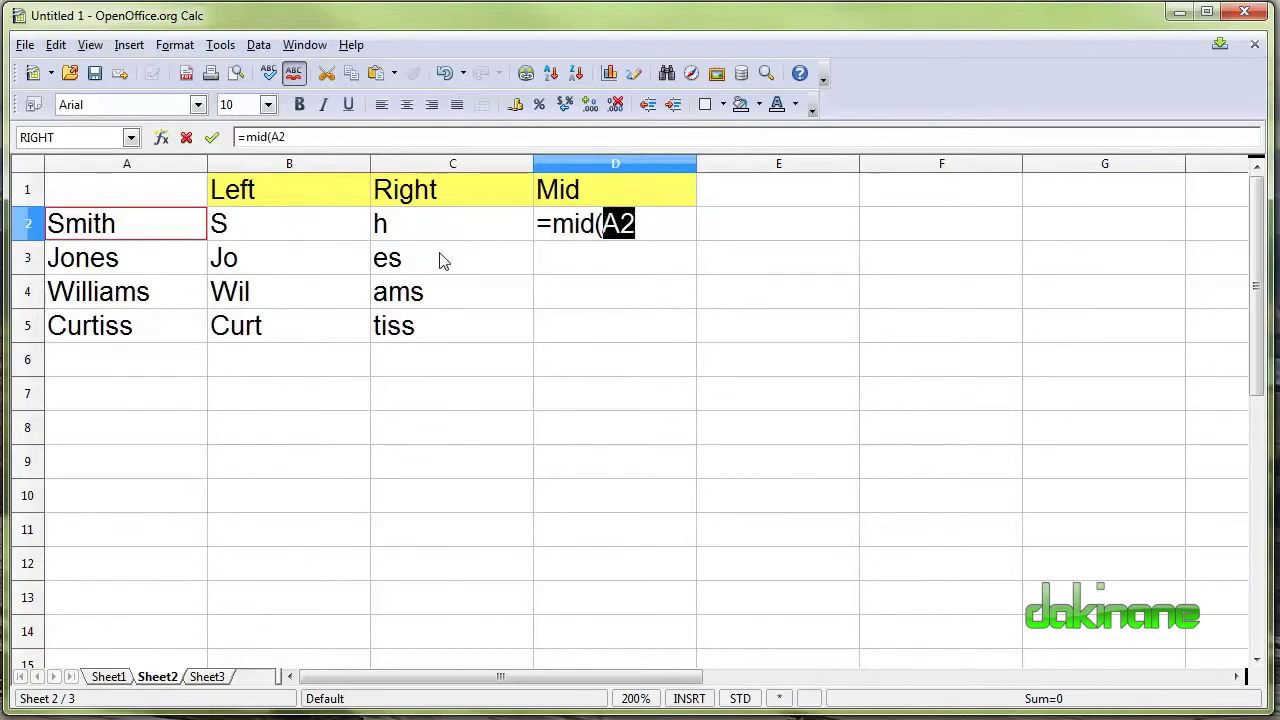
pyautogui.write(';')
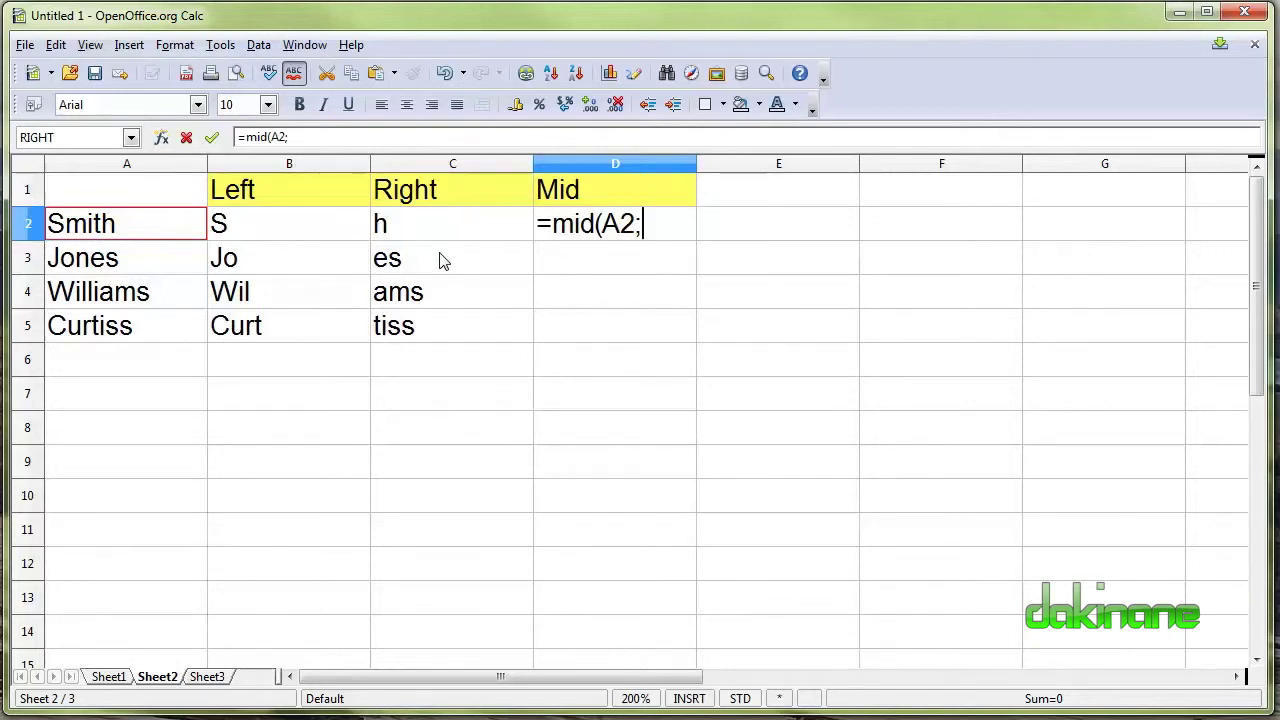
pyautogui.write('2;')
pyautogui.write('2')
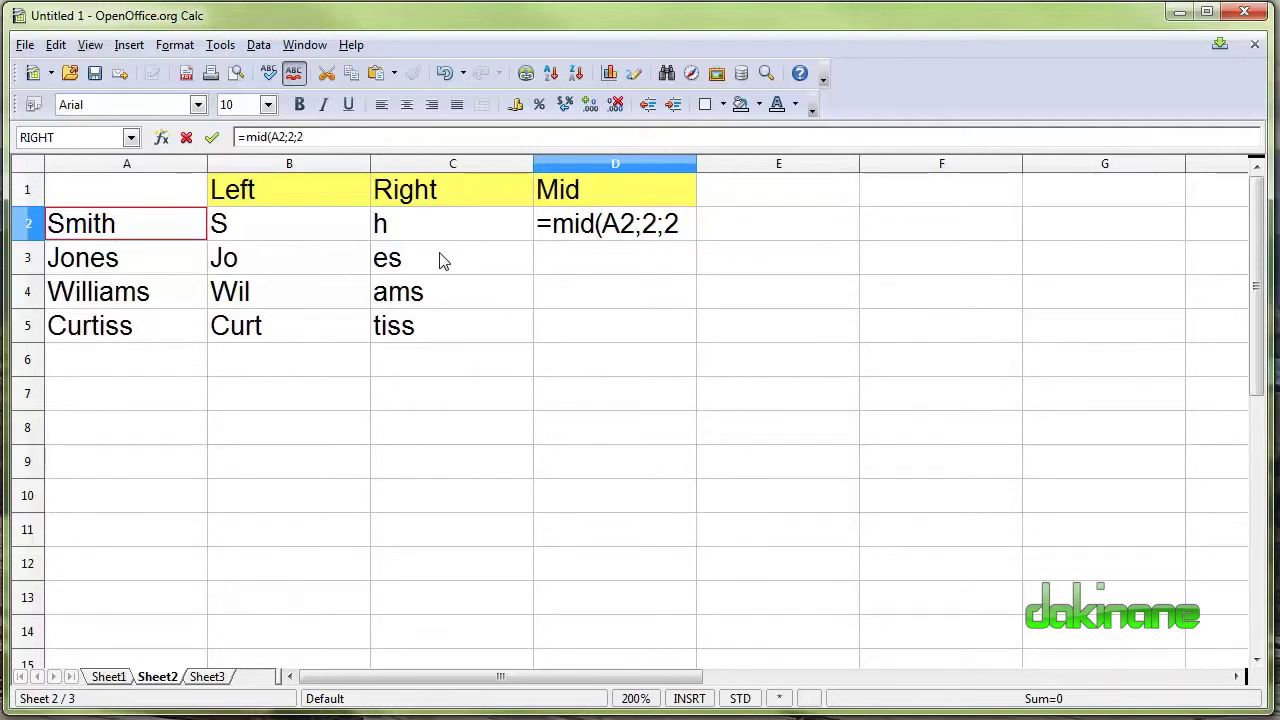
pyautogui.write(')')
pyautogui.press('Return')
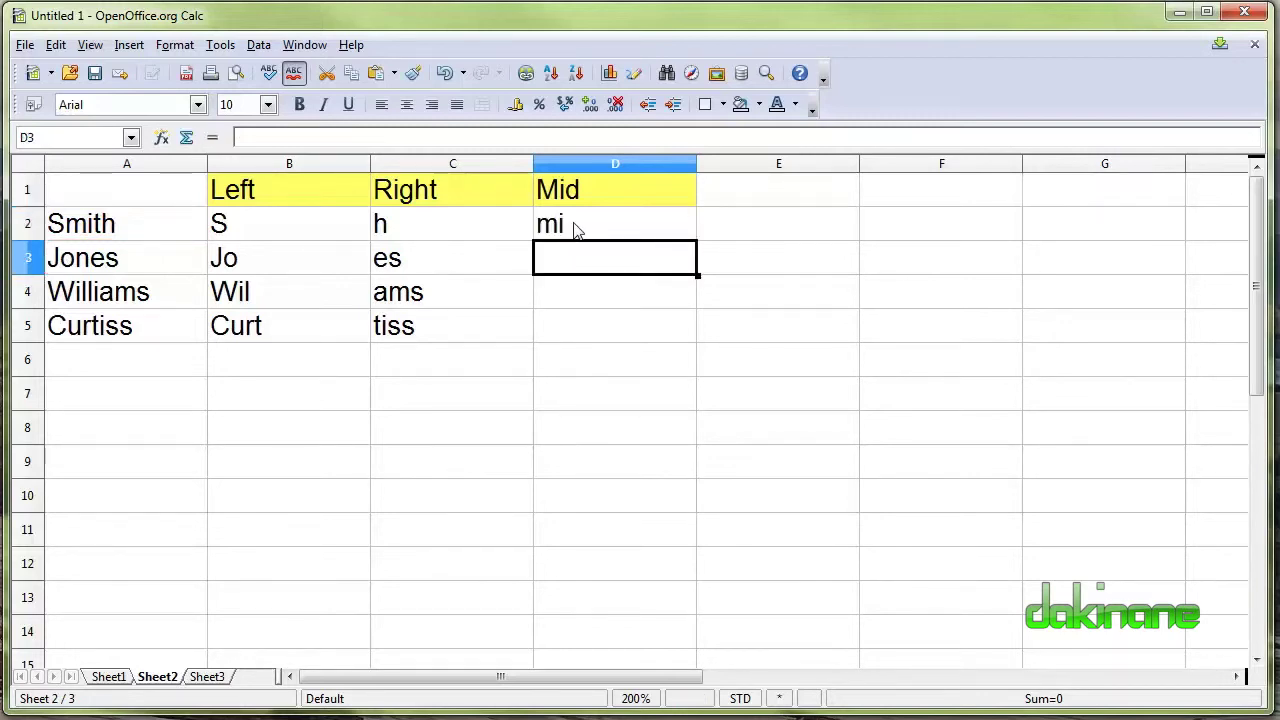
pyautogui.click(574, 229)
# Copy the MID formula down to D5 and remove a stray D3 reference from D2's formula.
pyautogui.moveTo(697, 240); pyautogui.dragTo(697, 342)
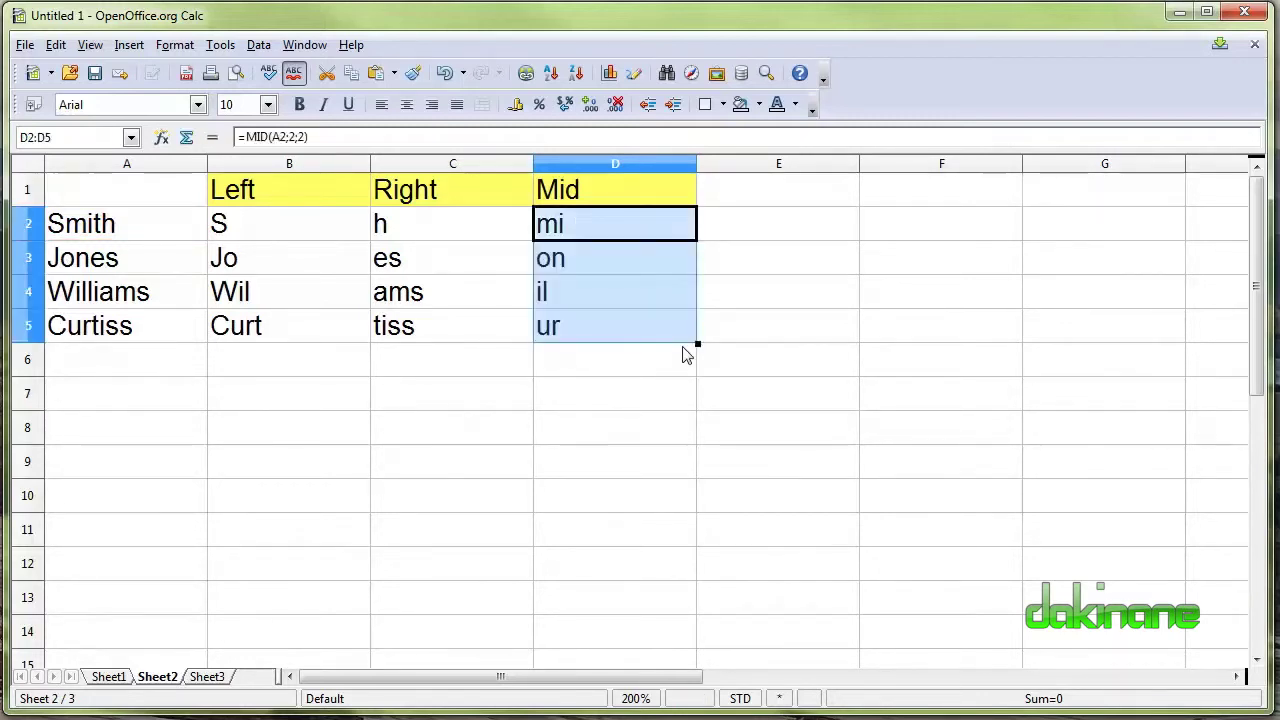
pyautogui.click(290, 136)
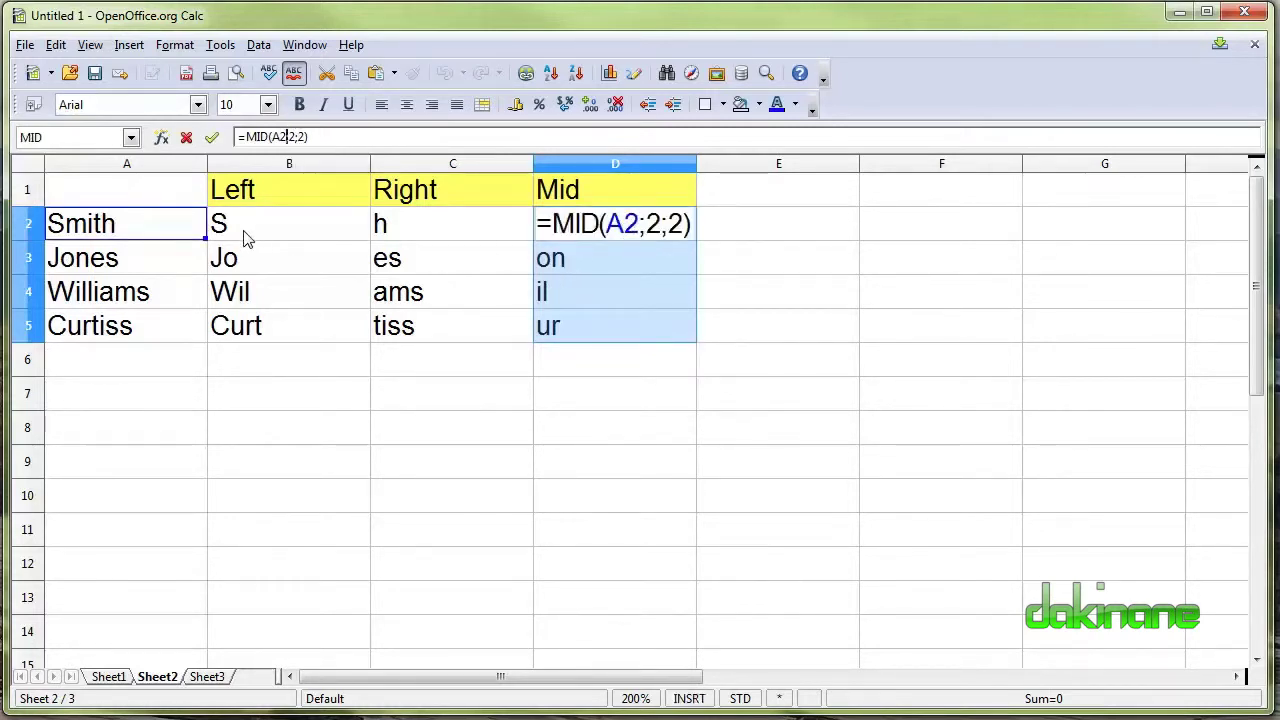
pyautogui.click(569, 261)
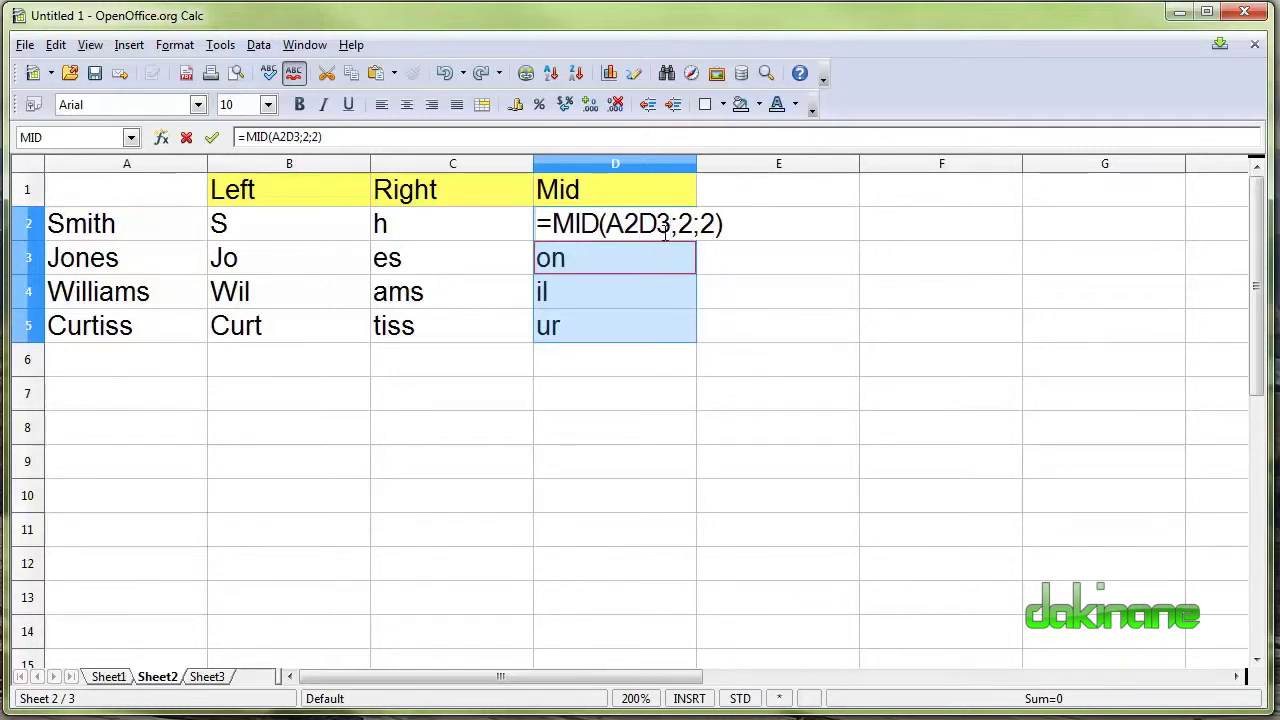
pyautogui.press('BackSpace')
pyautogui.press('BackSpace')
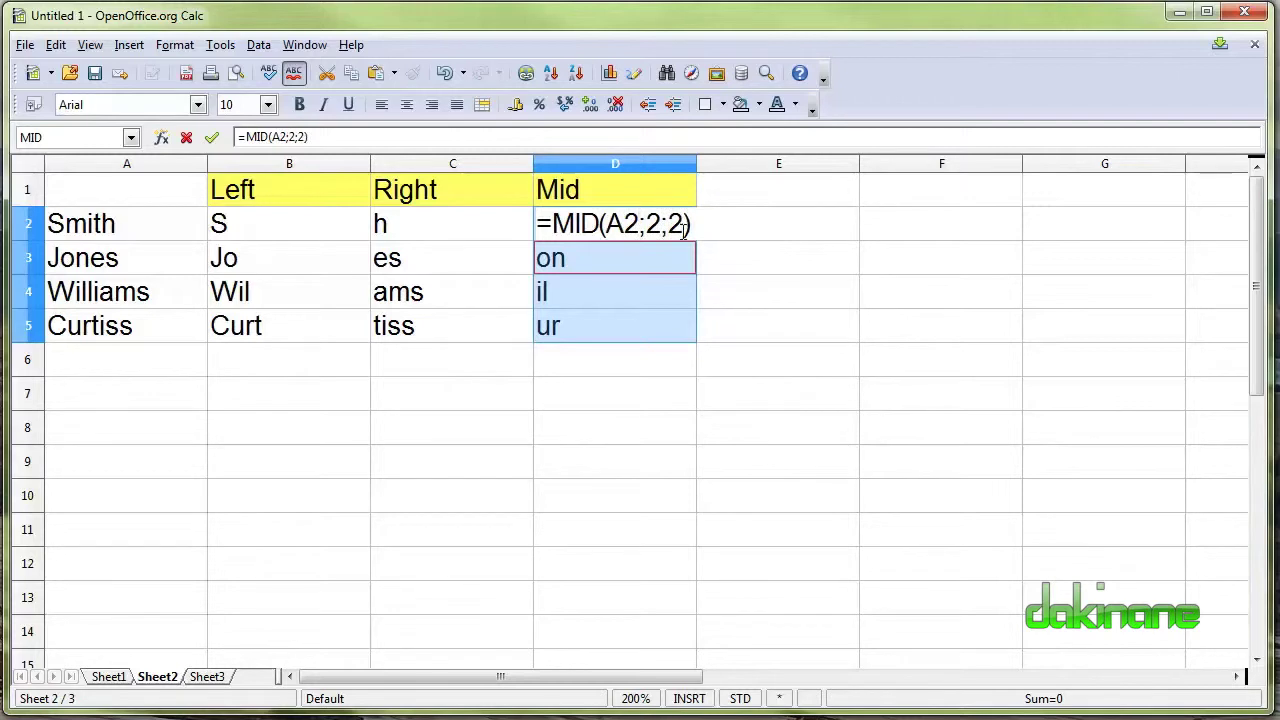
pyautogui.press('Return')
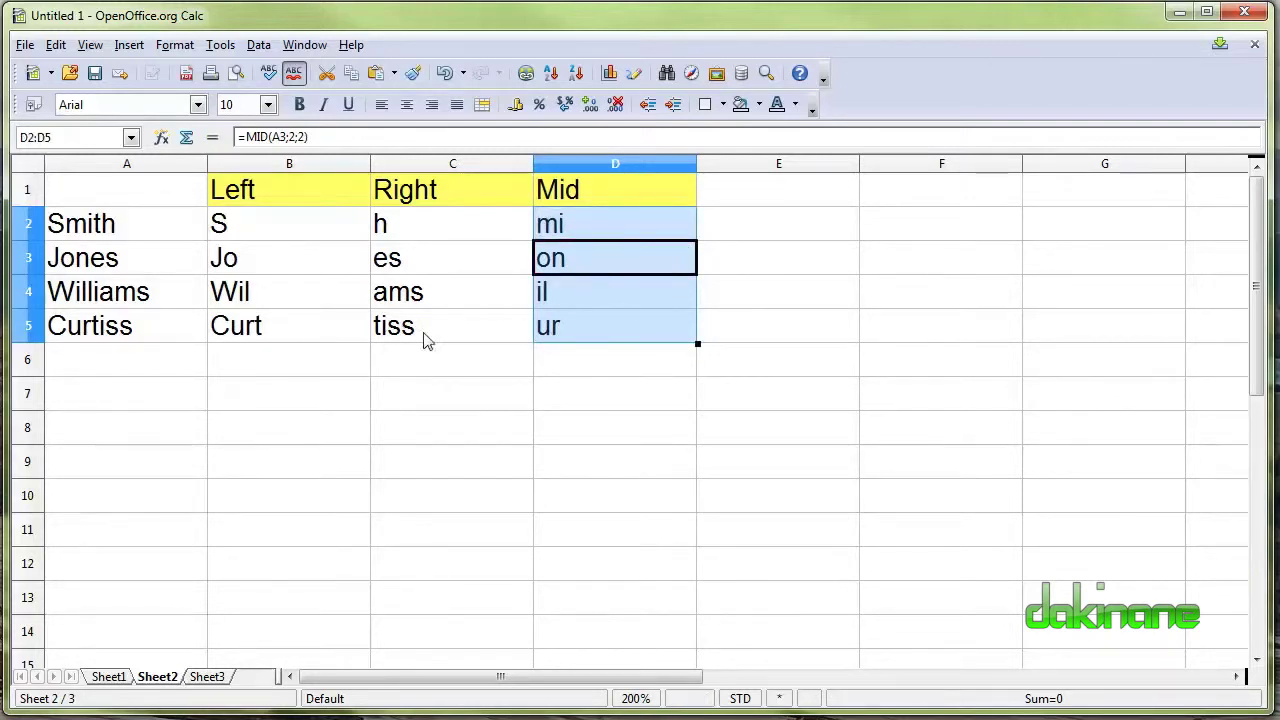
pyautogui.click(636, 475)
# Change D3 to =MID(A3;3;3) so it shows nes.
pyautogui.click(574, 267)
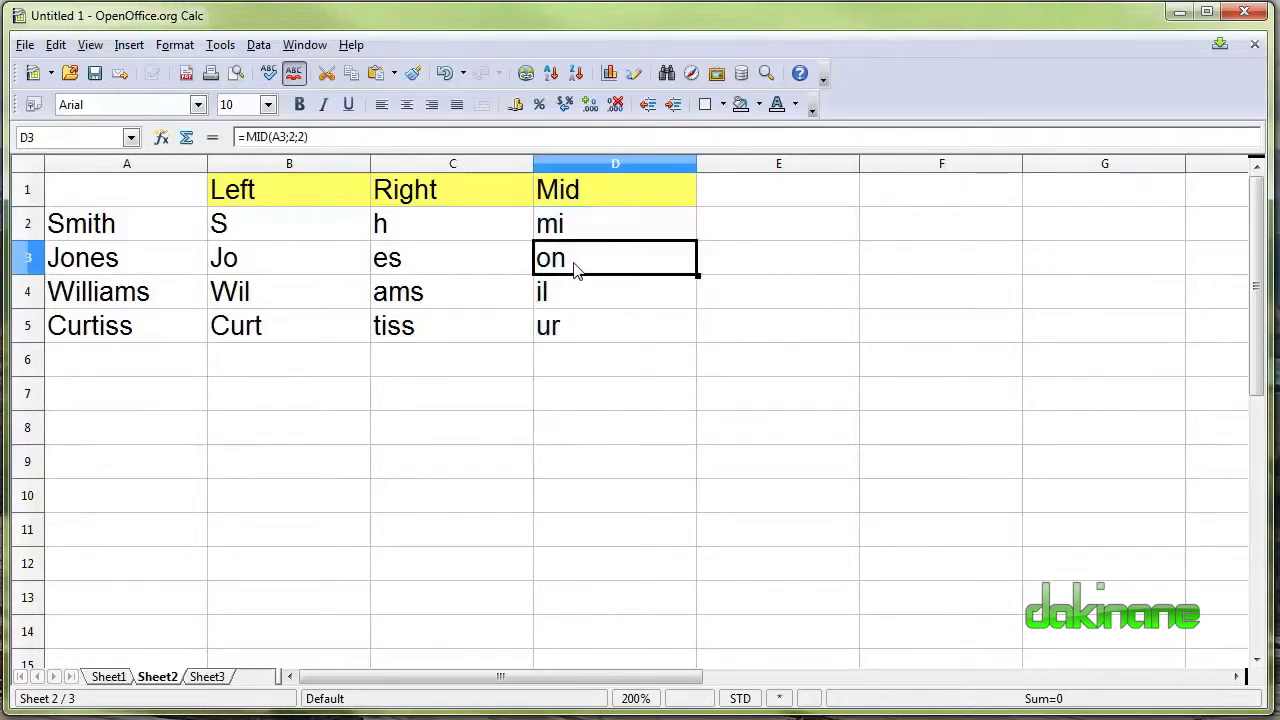
pyautogui.click(278, 136)
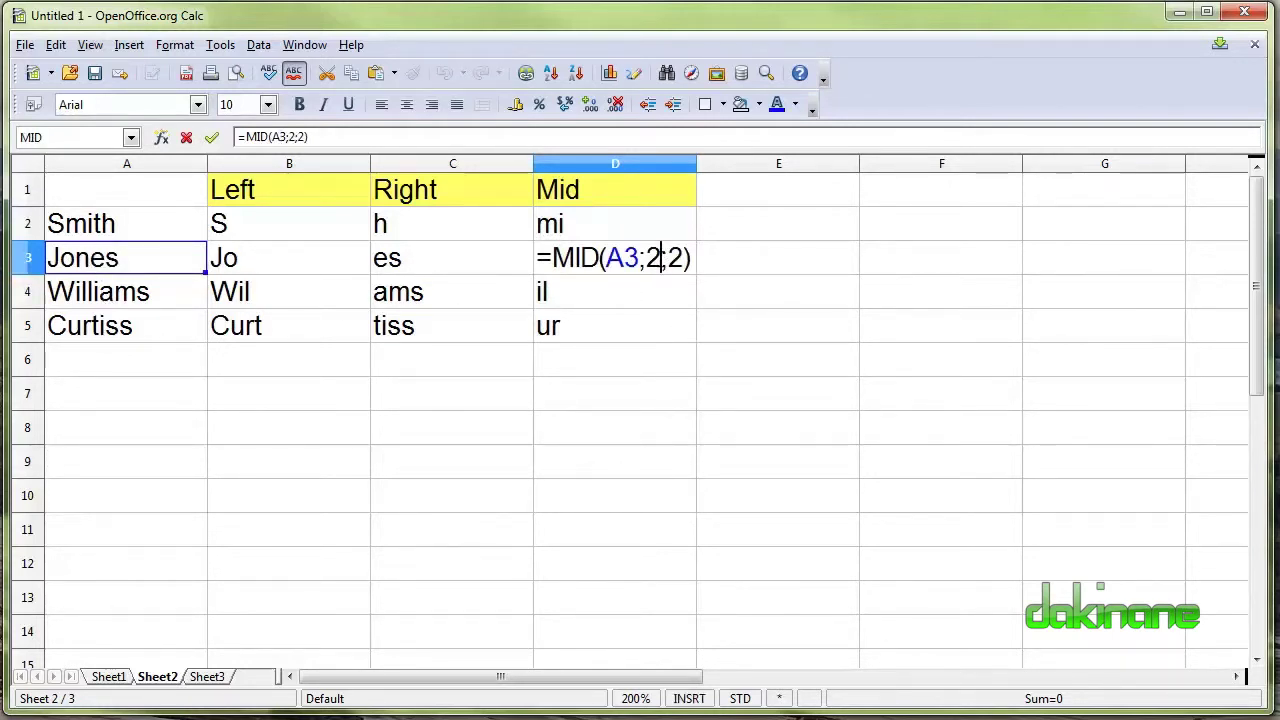
pyautogui.press('BackSpace')
pyautogui.write('3')
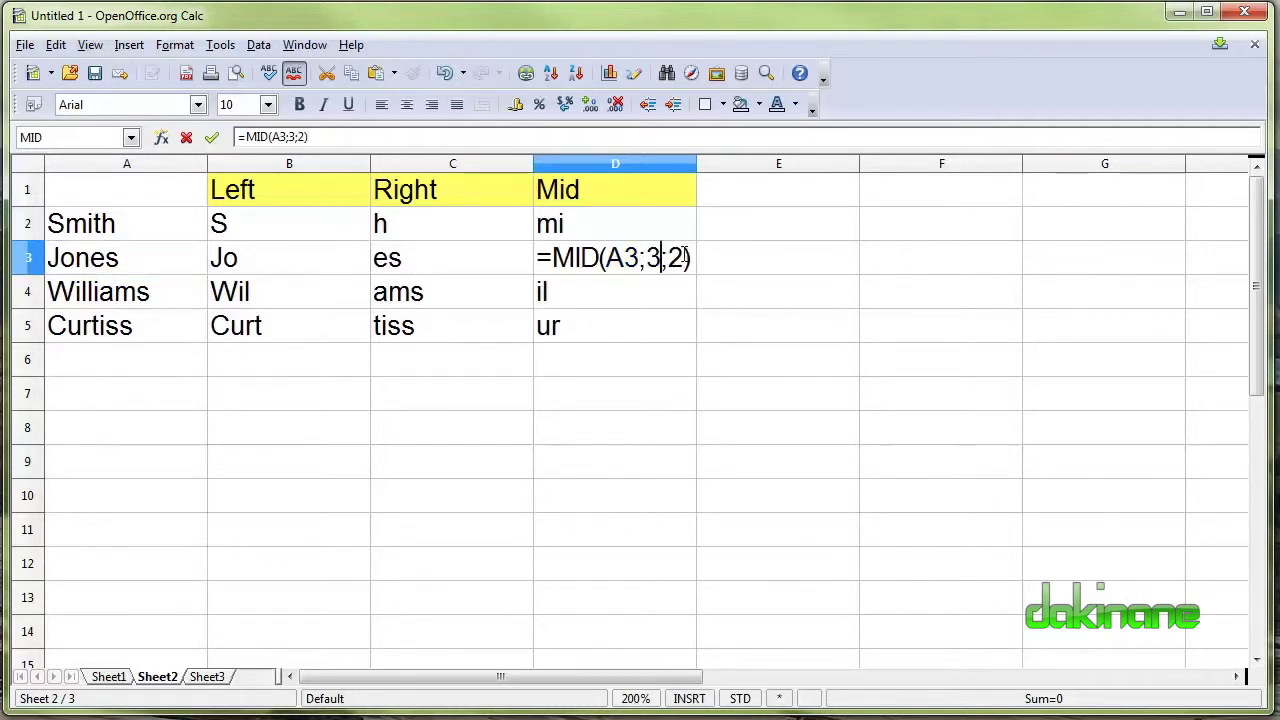
pyautogui.press('BackSpace')
pyautogui.write('3')
pyautogui.press('Return')
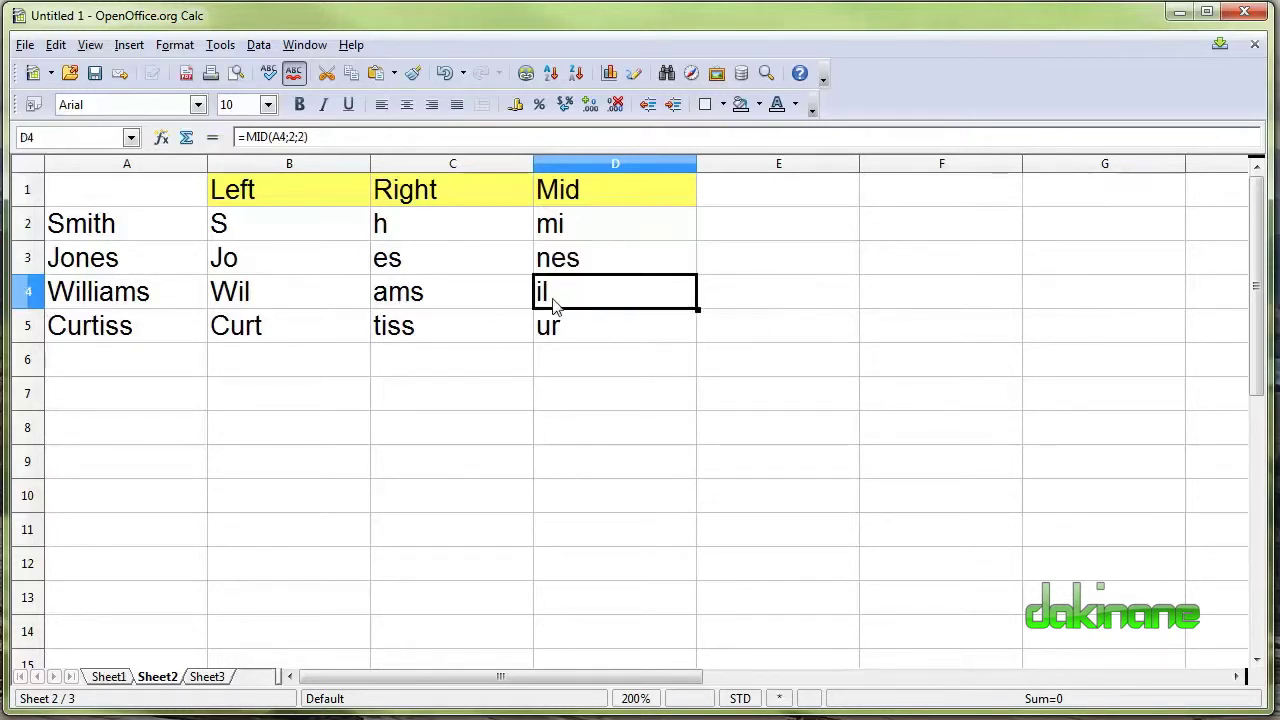
# Change D4 to =MID(A4;4;3) so it shows lia.
pyautogui.press('F2')
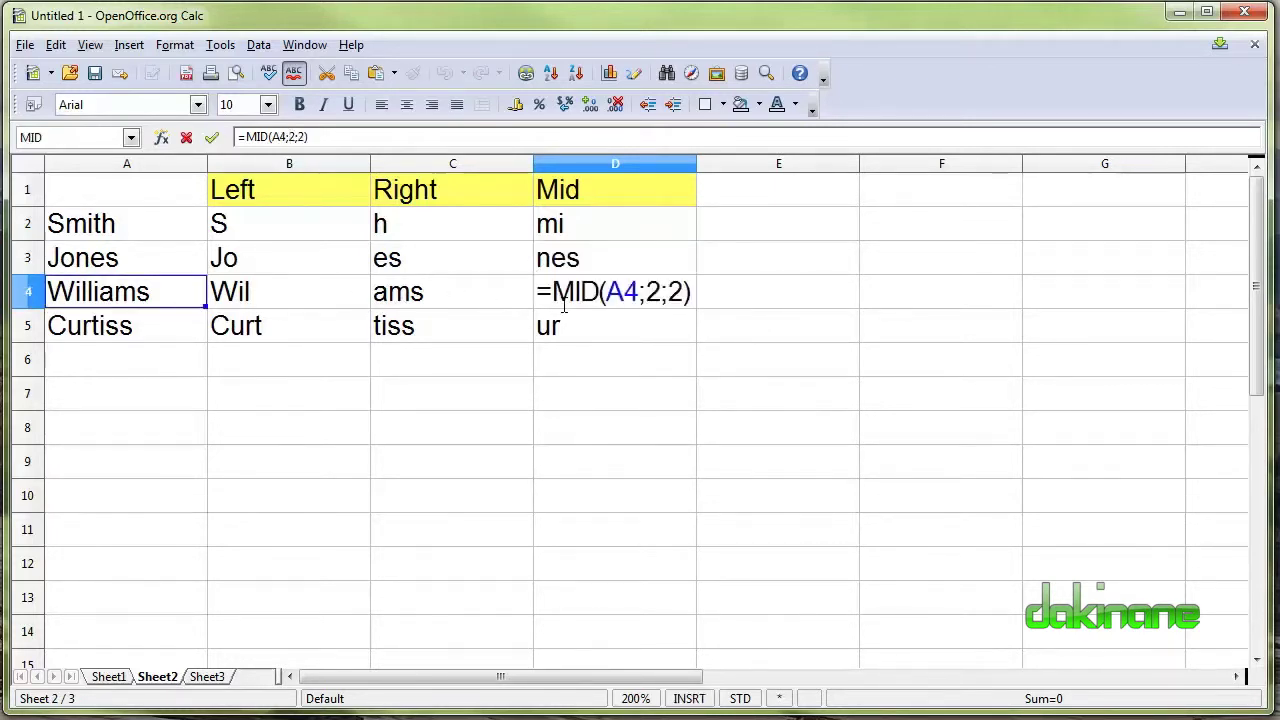
pyautogui.click(662, 291)
pyautogui.press('BackSpace')
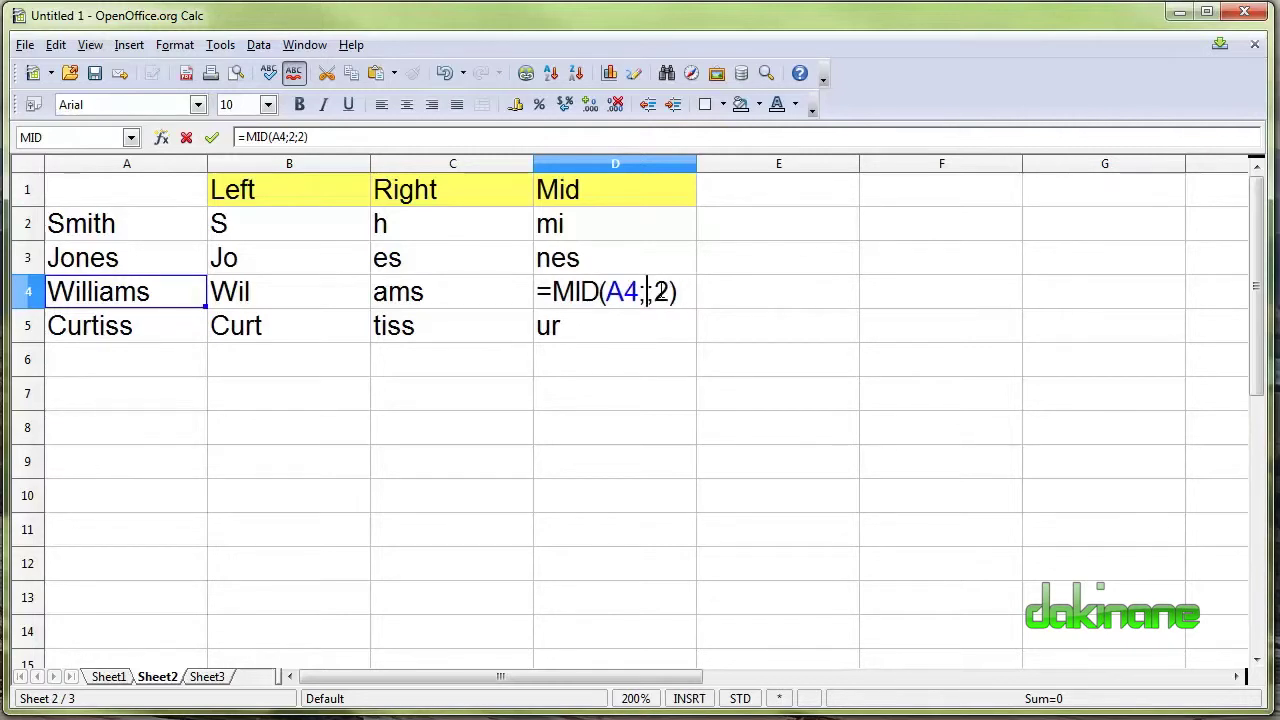
pyautogui.write('4')
pyautogui.click(682, 295)
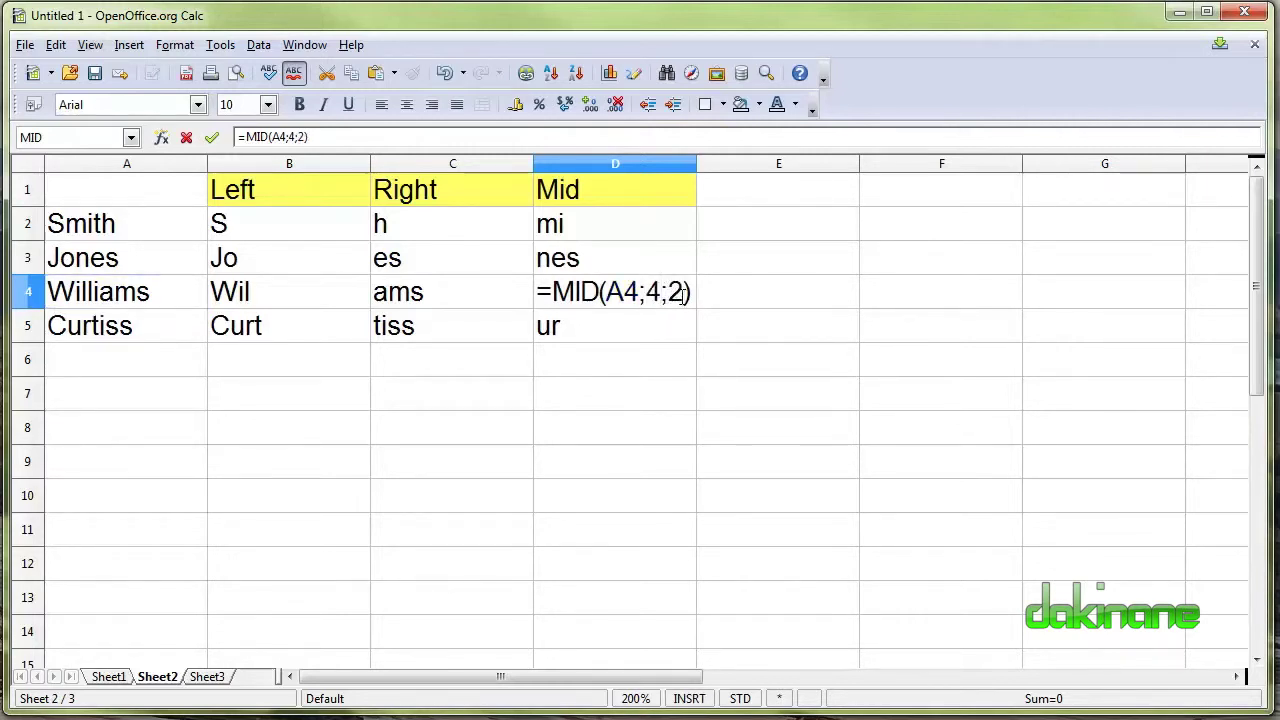
pyautogui.press('BackSpace')
pyautogui.write('3')
pyautogui.press('Return')
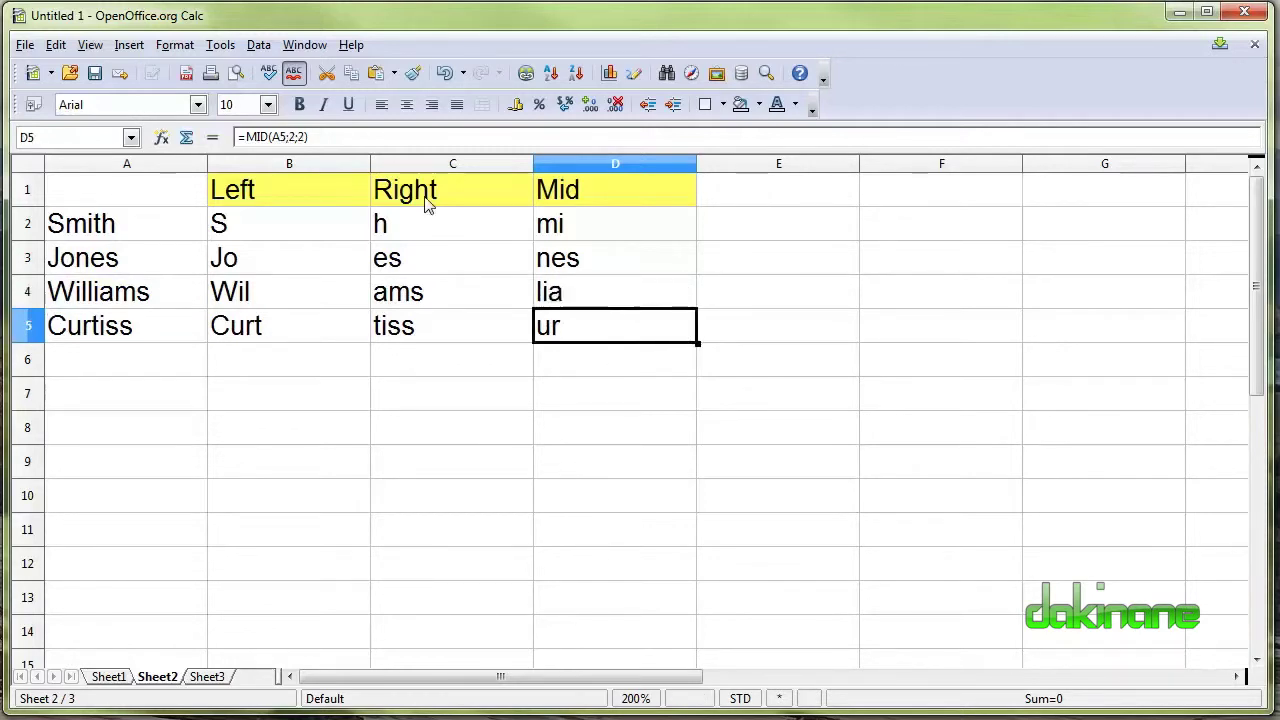
# Edit D5's formula to =MID(A5;4;4).
pyautogui.click(295, 137)
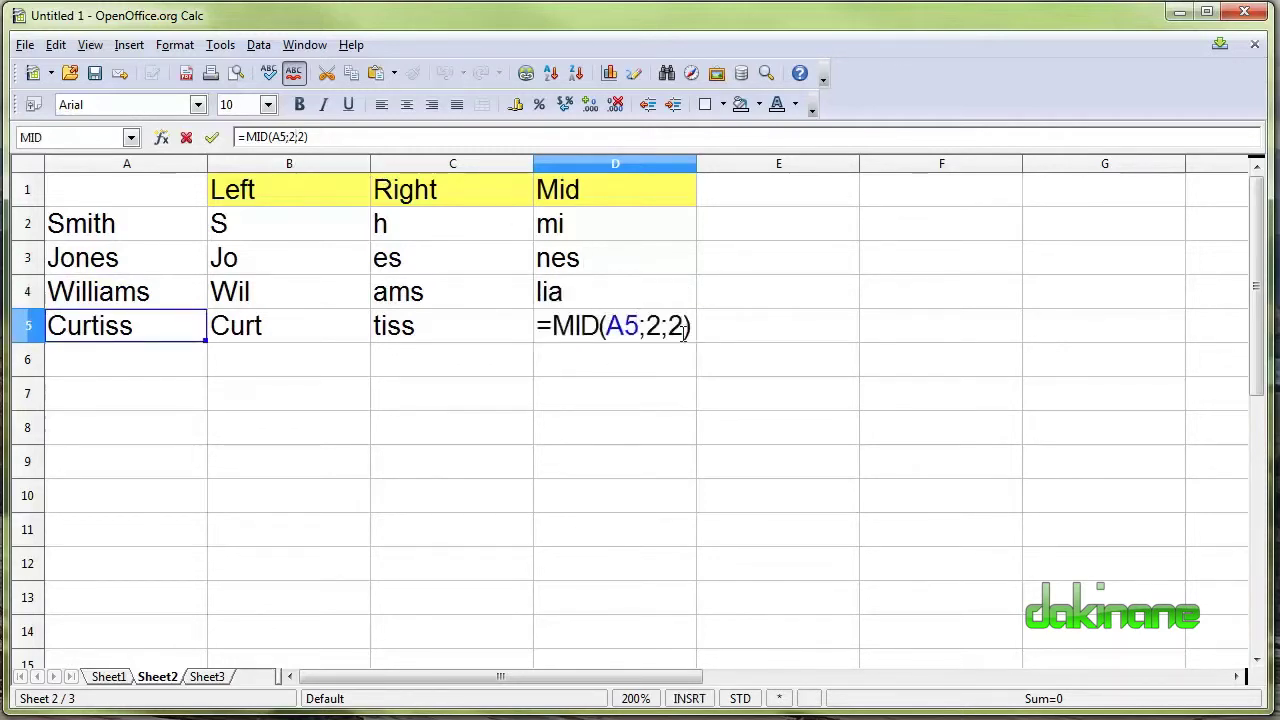
pyautogui.press('BackSpace')
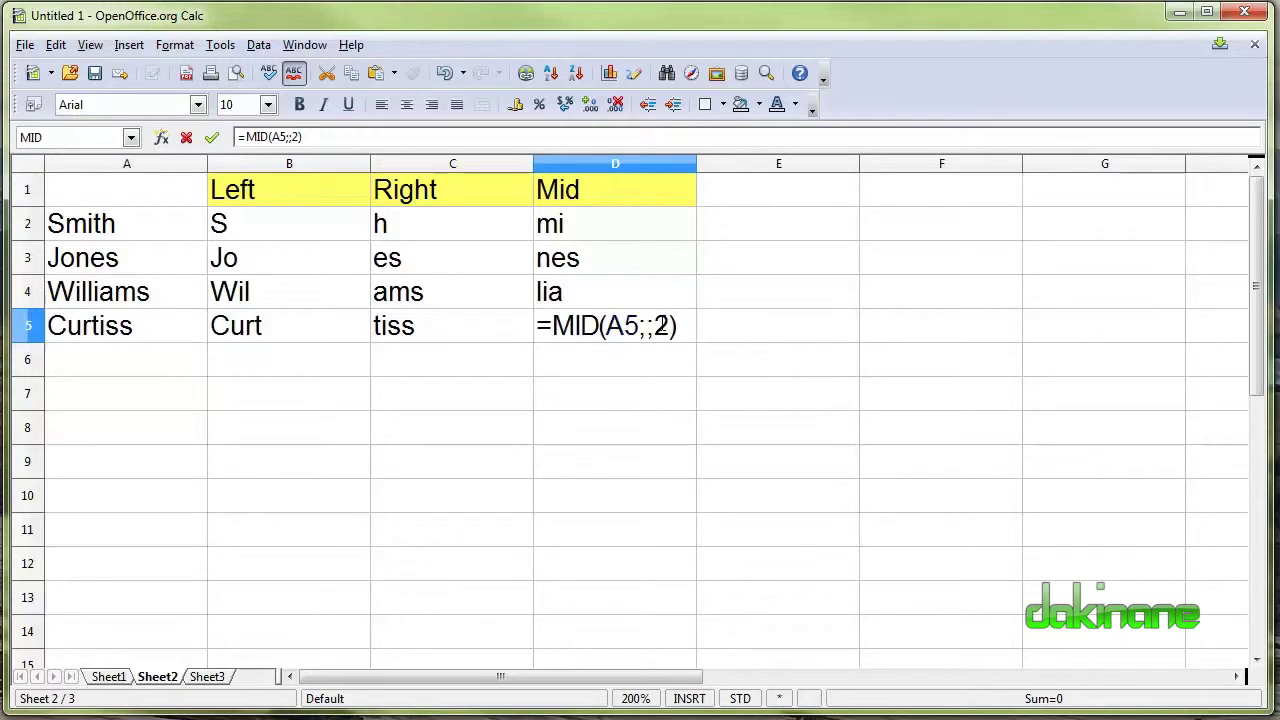
pyautogui.write('4')
pyautogui.press('Right')
pyautogui.press('Right')
pyautogui.press('BackSpace')
pyautogui.write('4')
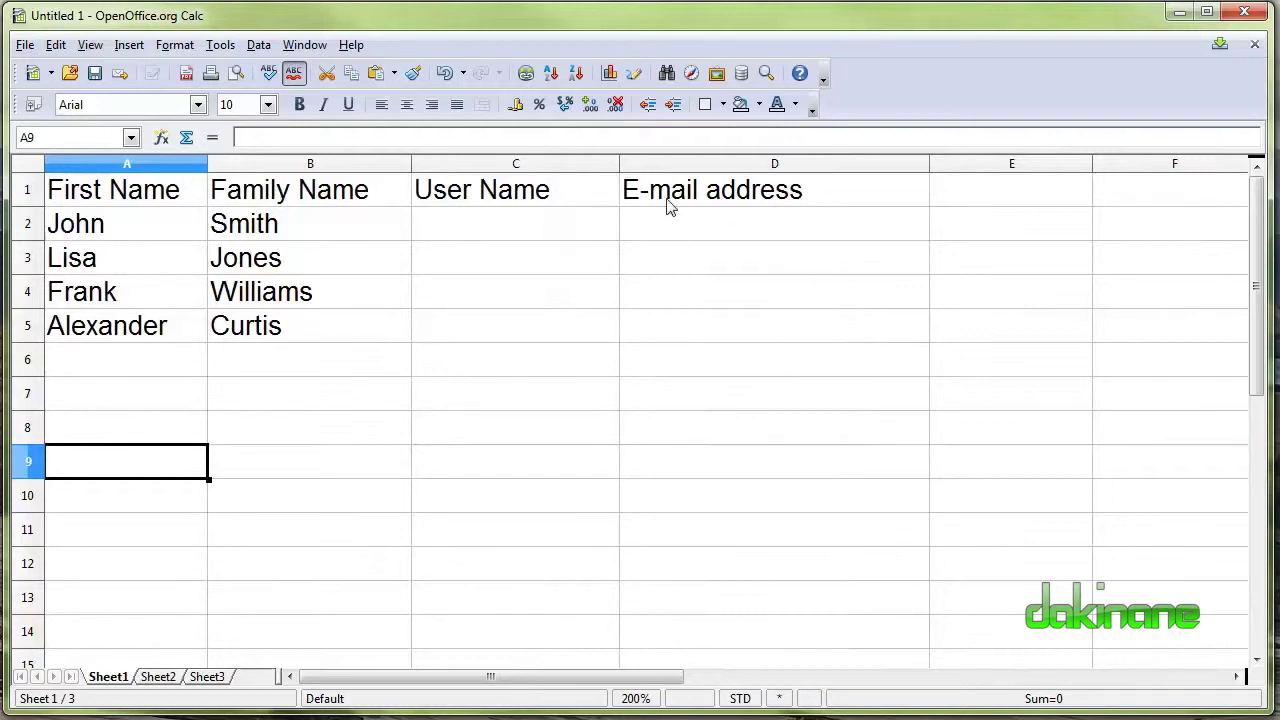
# Insert an empty column C before User Name and head it 'User name'.
pyautogui.click(568, 165)
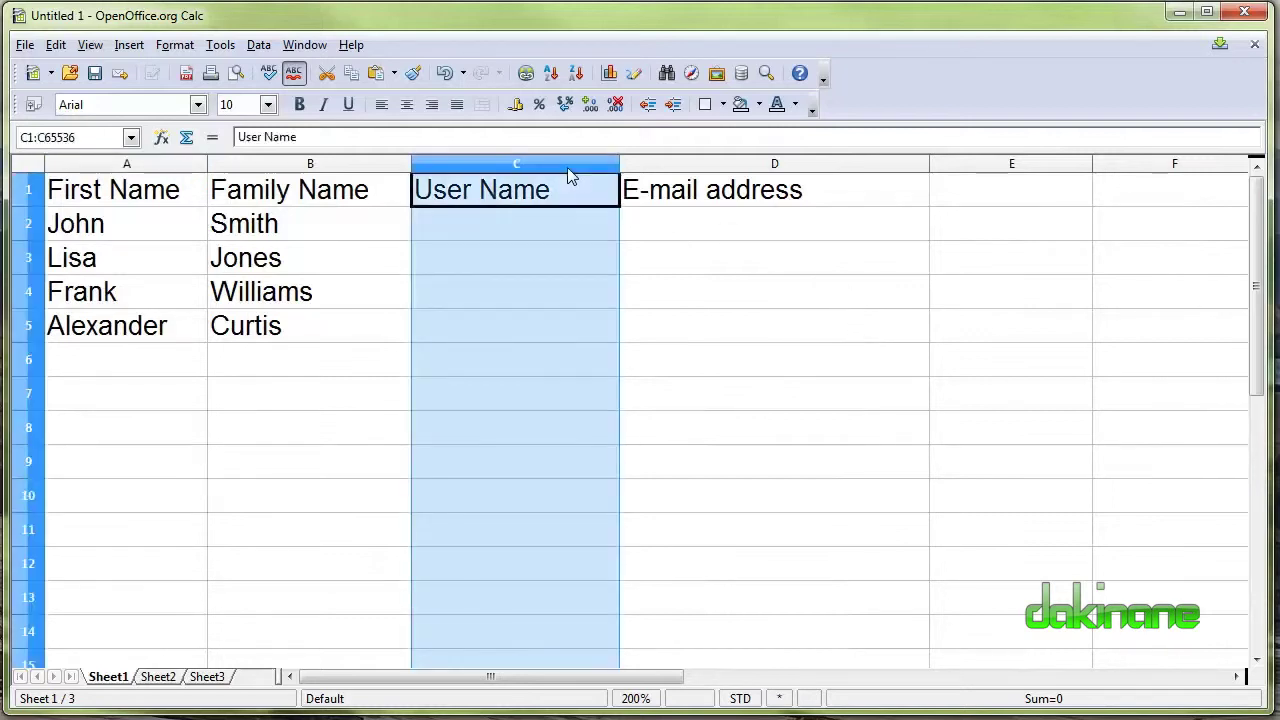
pyautogui.click(133, 46)
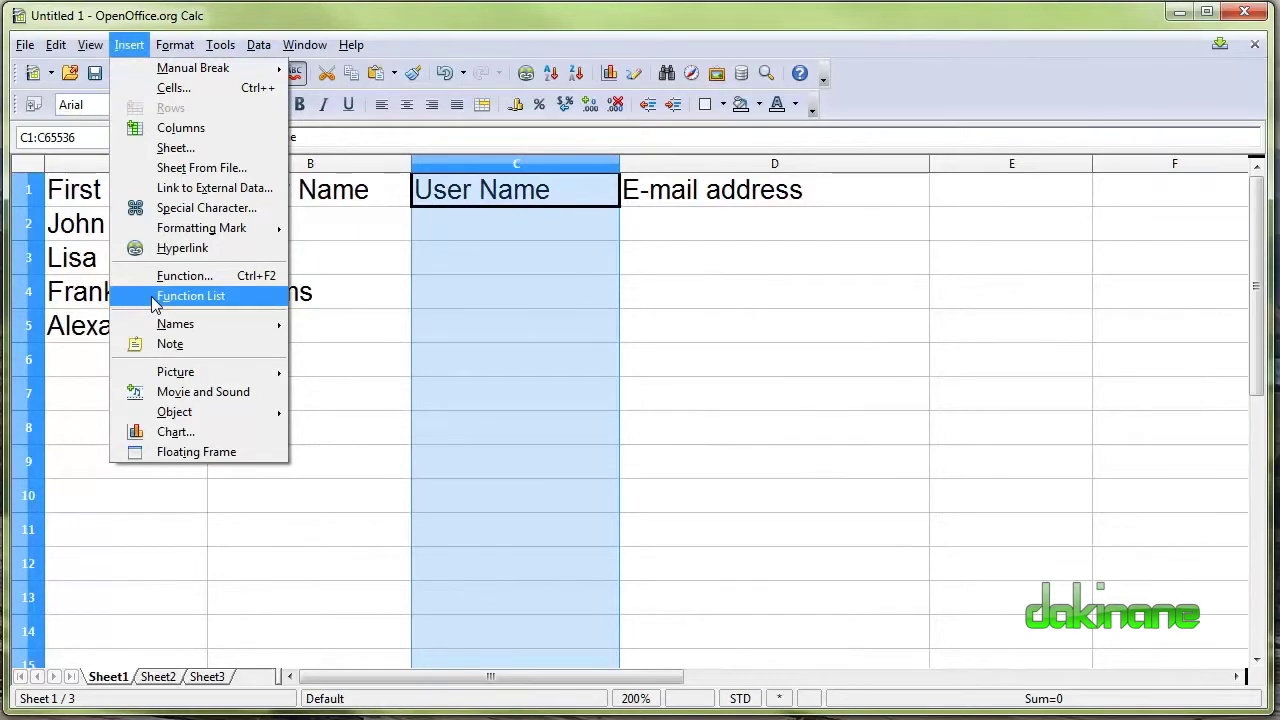
pyautogui.click(207, 130)
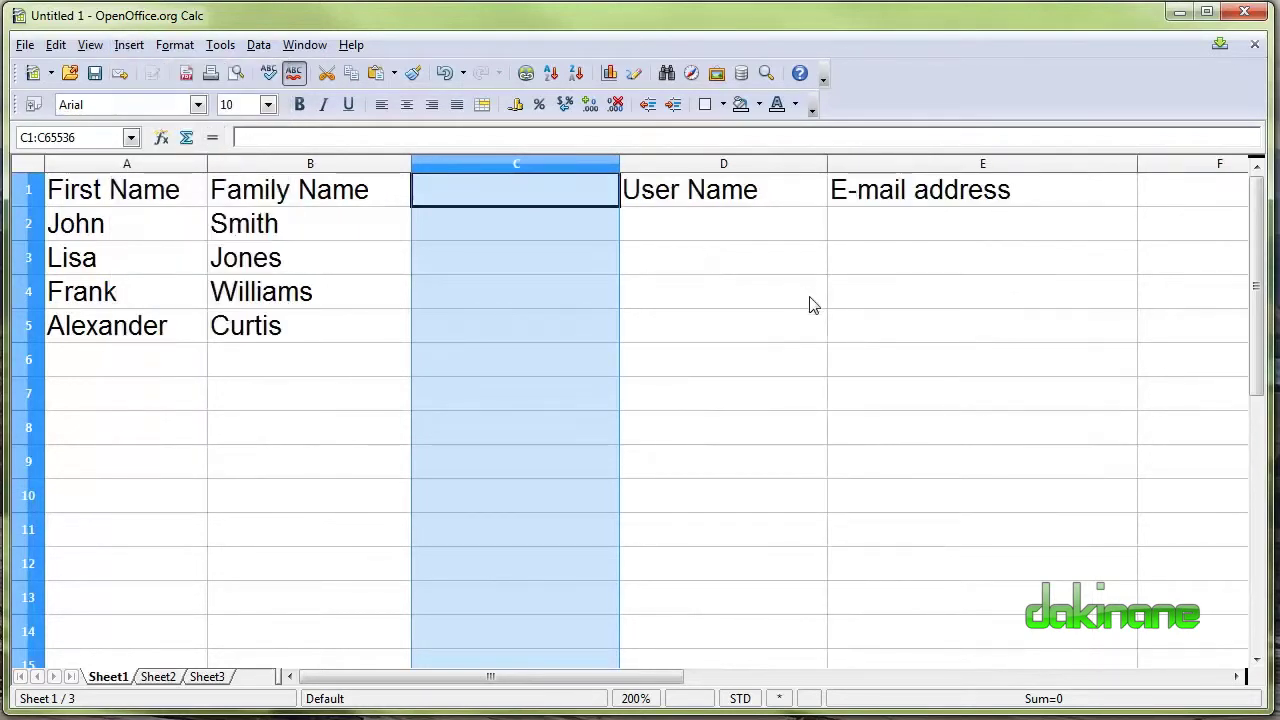
pyautogui.click(706, 290)
pyautogui.click(522, 190)
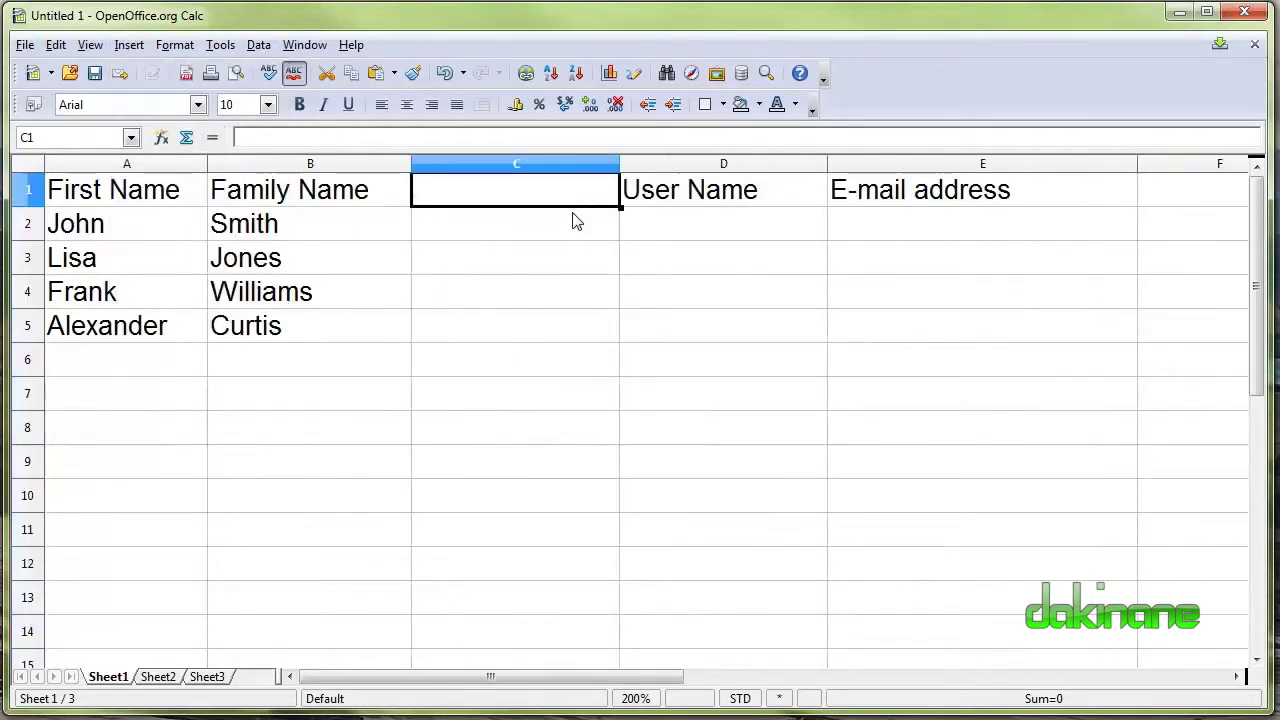
pyautogui.write('Ud')
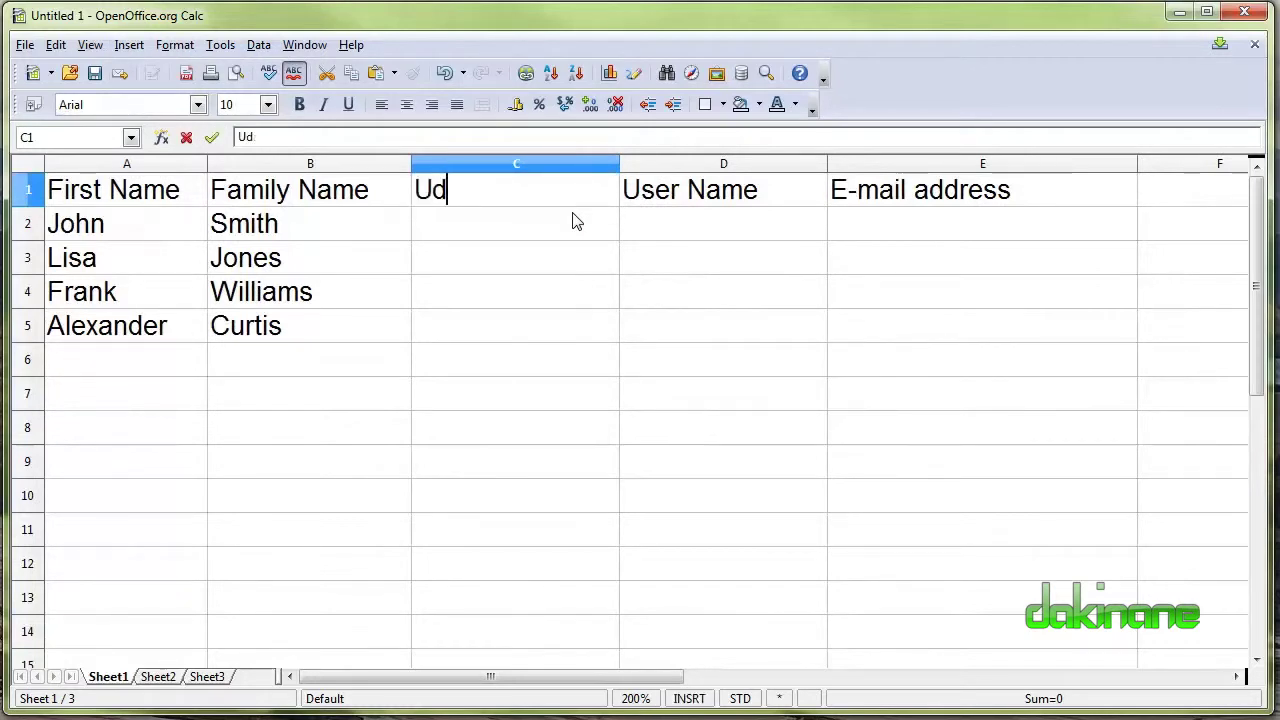
pyautogui.press('BackSpace')
pyautogui.write('serm')
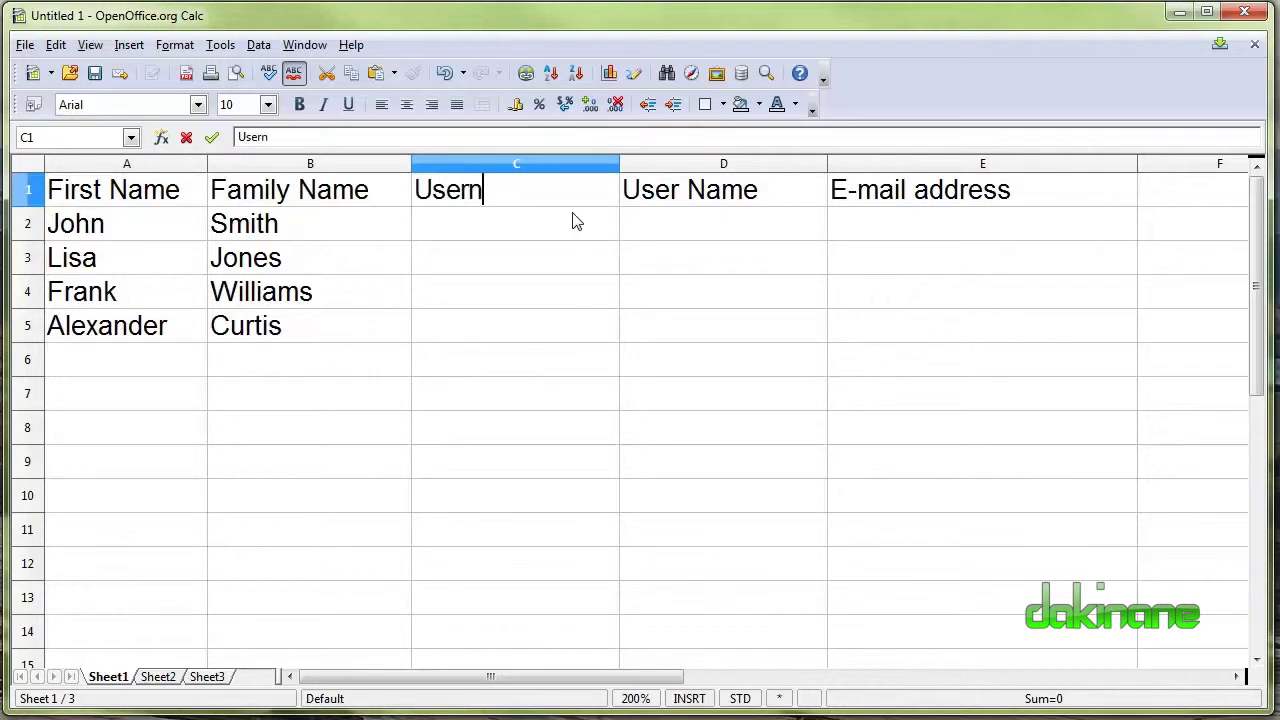
pyautogui.press('BackSpace')
pyautogui.write('name')
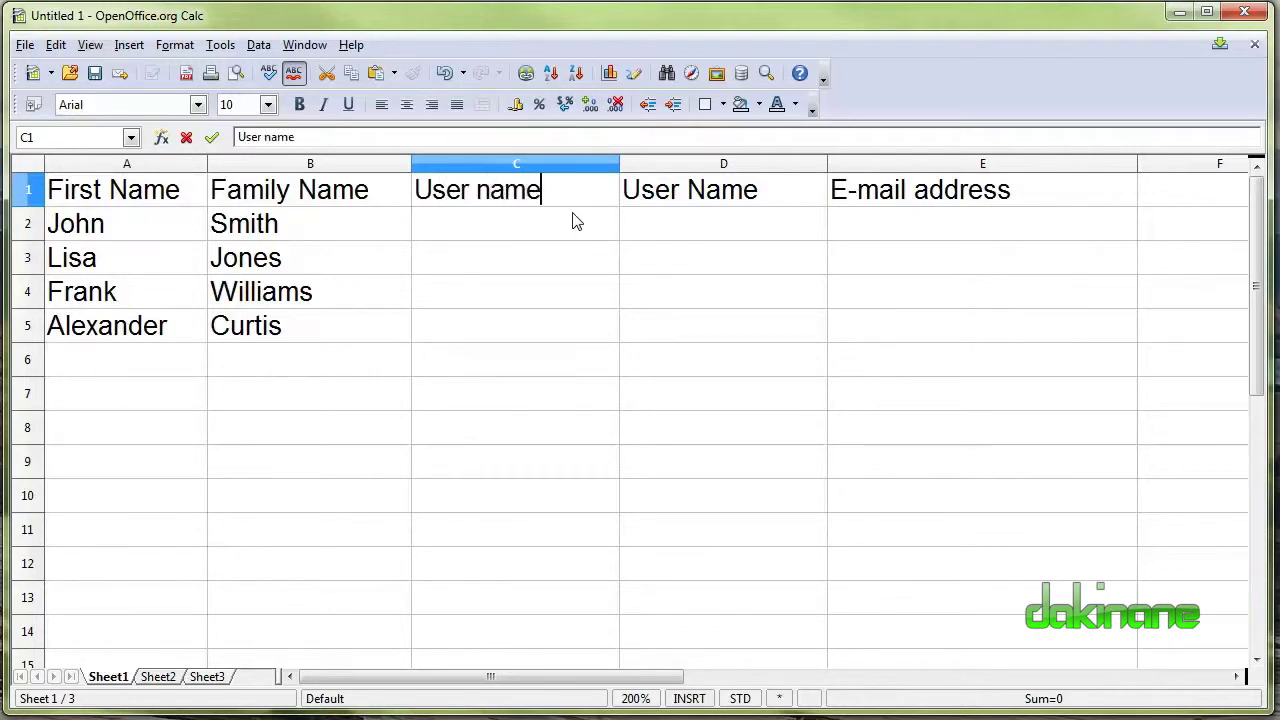
pyautogui.click(663, 194)
# Rename the shifted D1 header from User Name to Family Name.
pyautogui.click(266, 137)
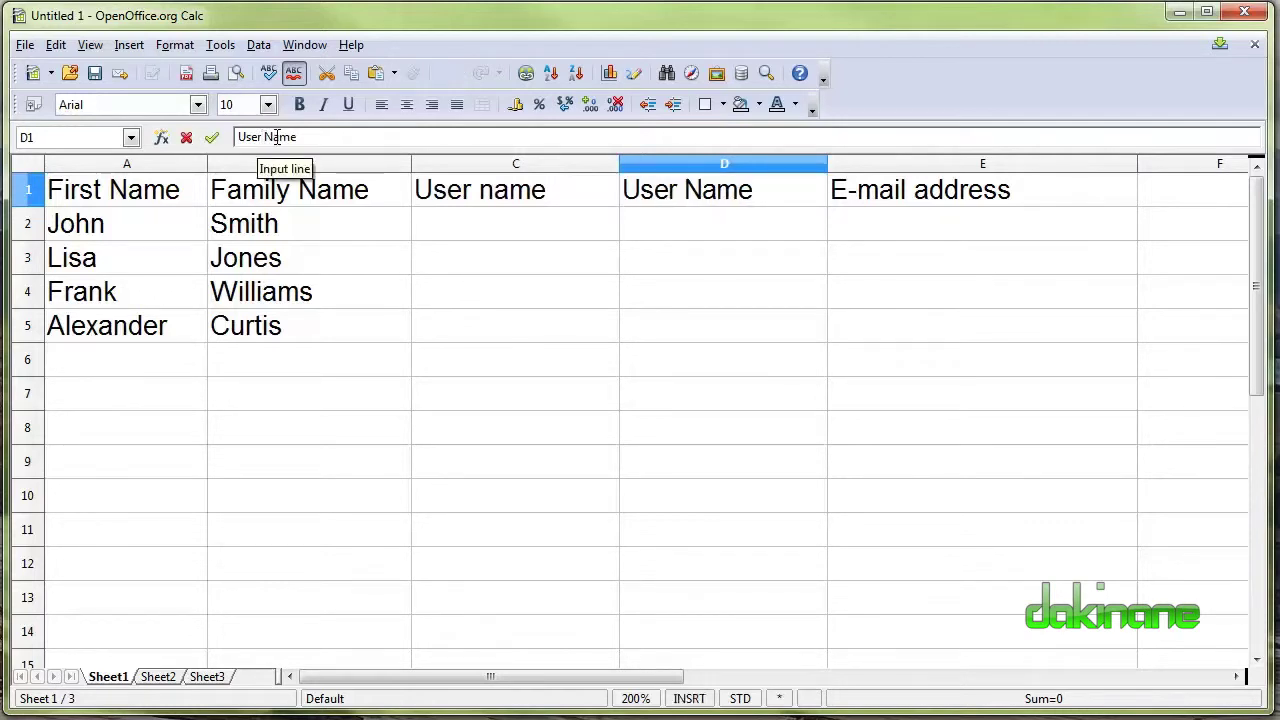
pyautogui.press('BackSpace')
pyautogui.press('BackSpace')
pyautogui.press('BackSpace')
pyautogui.press('BackSpace')
pyautogui.write('Family')
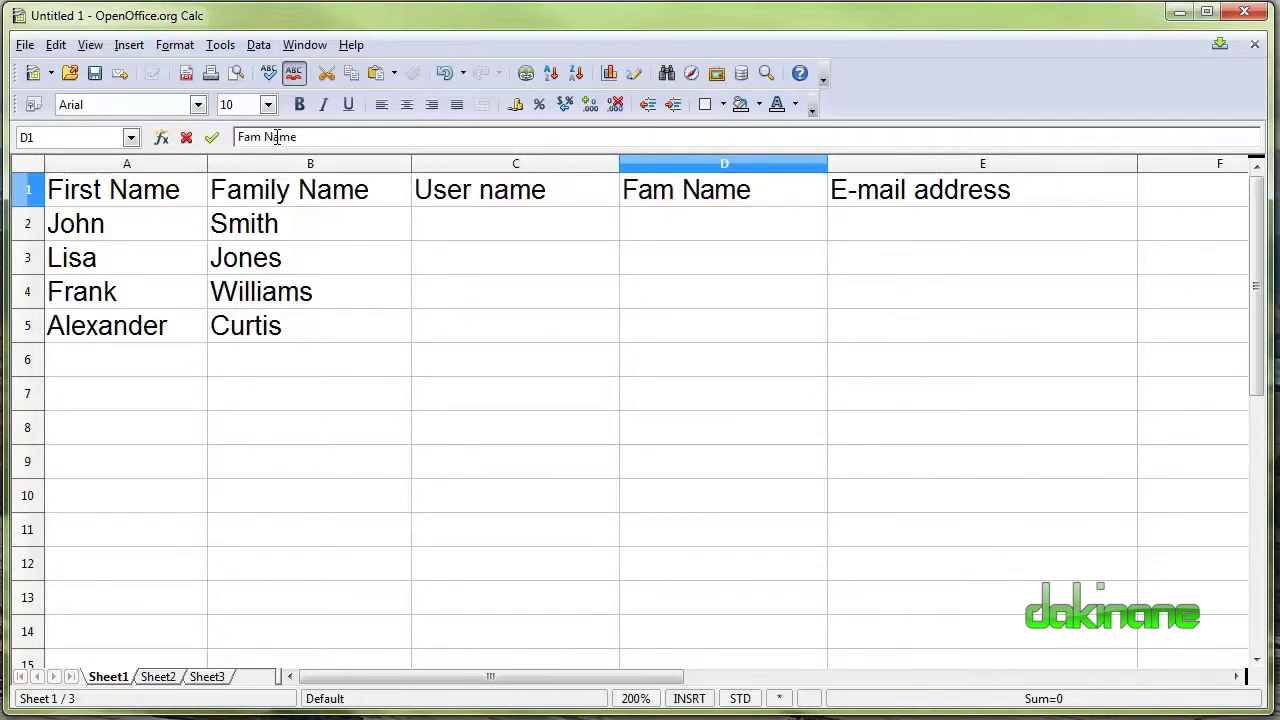
pyautogui.click(613, 304)
pyautogui.click(533, 237)
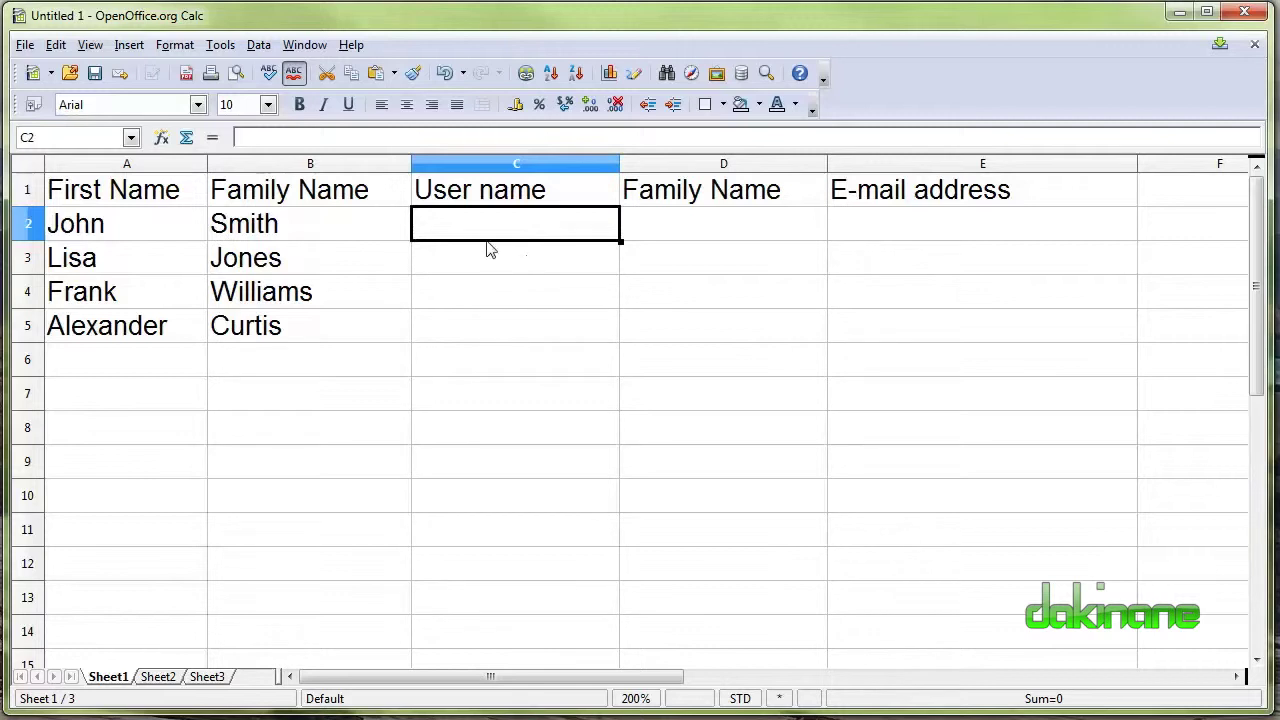
# Enter =LOWER(A2) in C2 and fill it to C5, giving john, lisa, frank, alexander.
pyautogui.write('=lower')
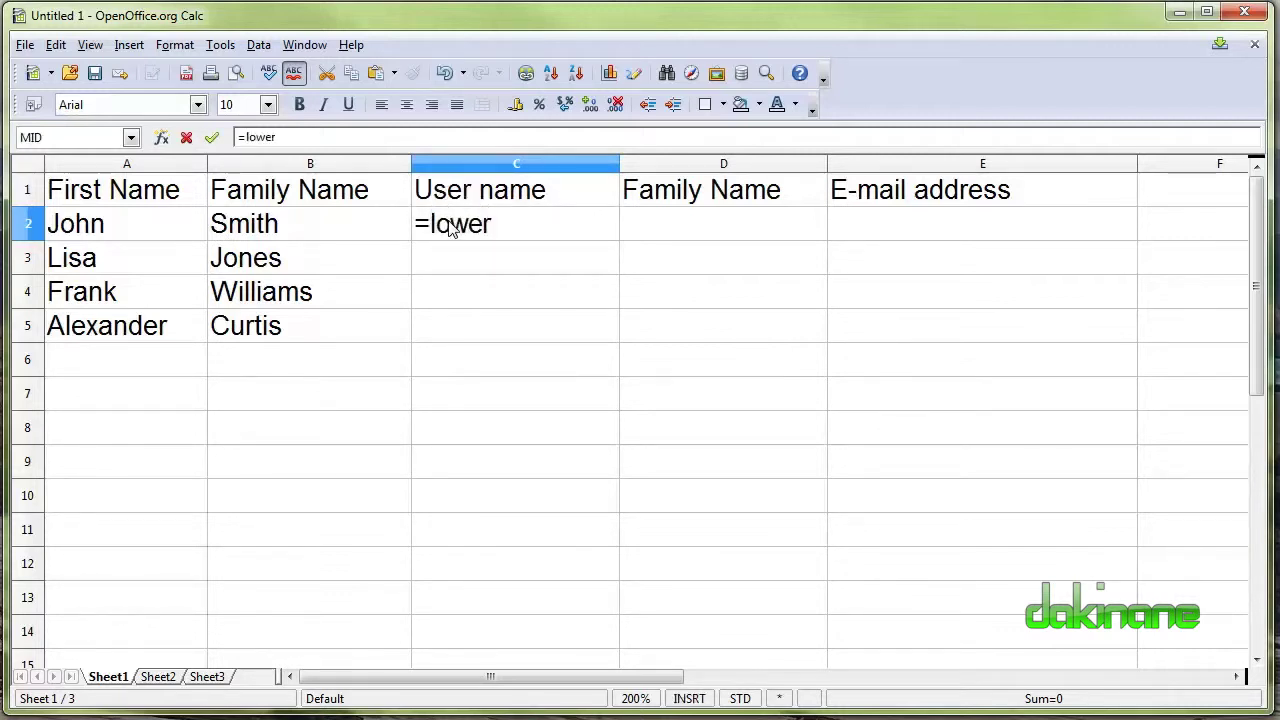
pyautogui.write('(')
pyautogui.click(110, 229)
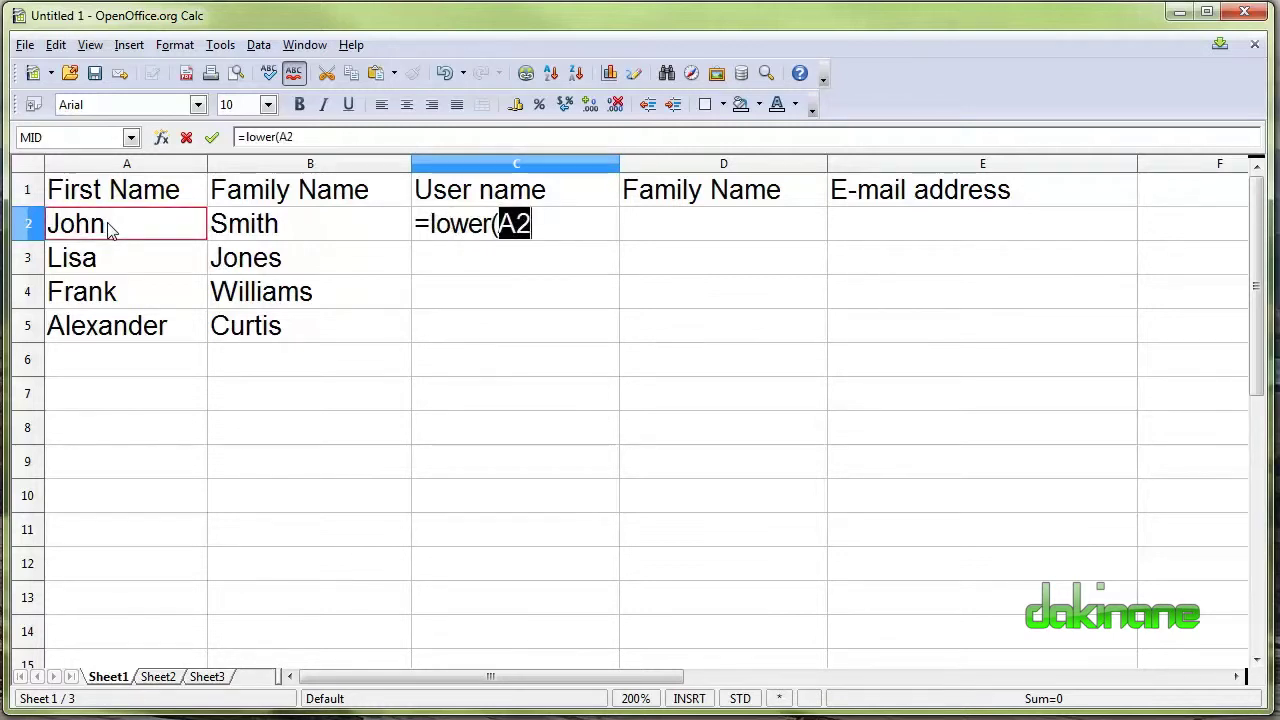
pyautogui.write(')')
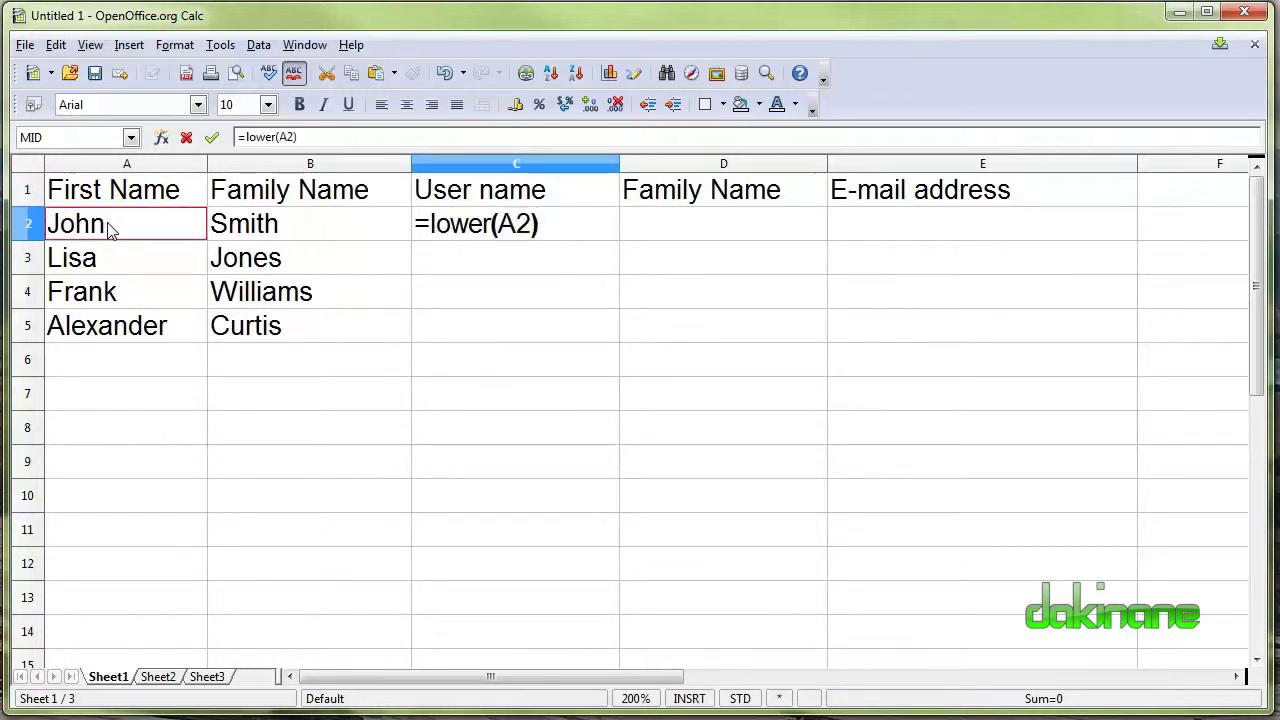
pyautogui.press('Return')
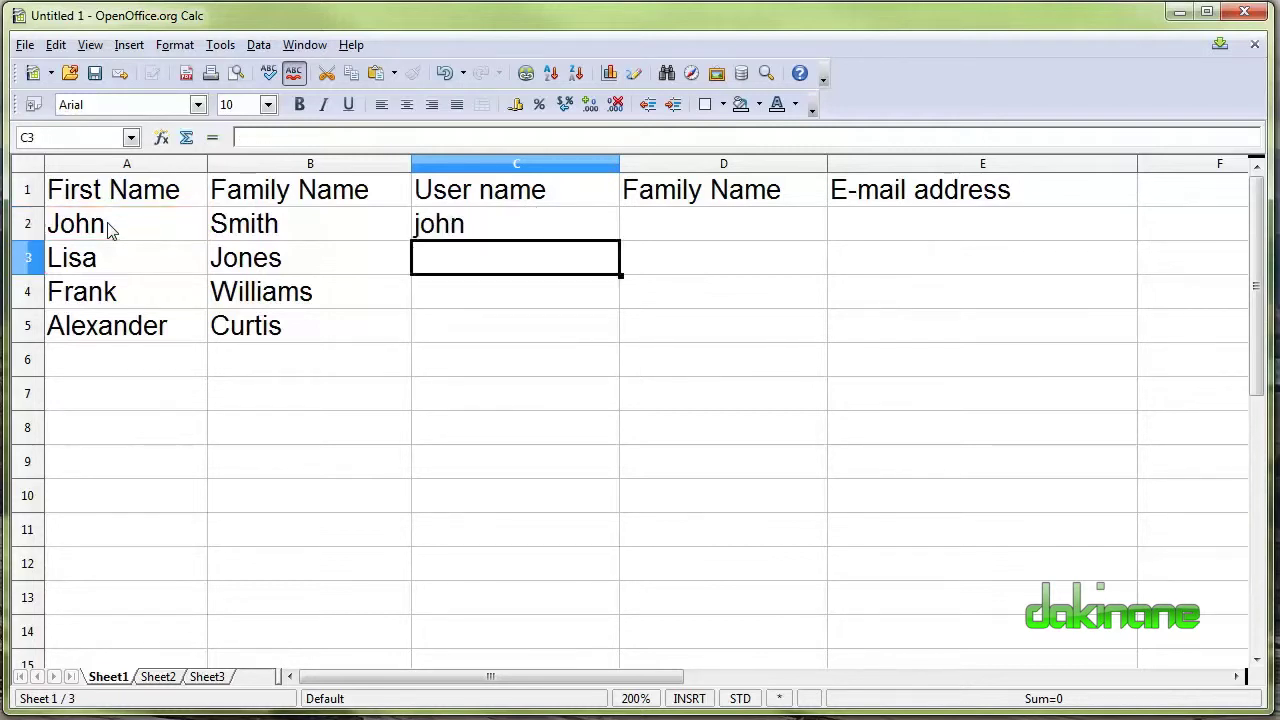
pyautogui.click(480, 232)
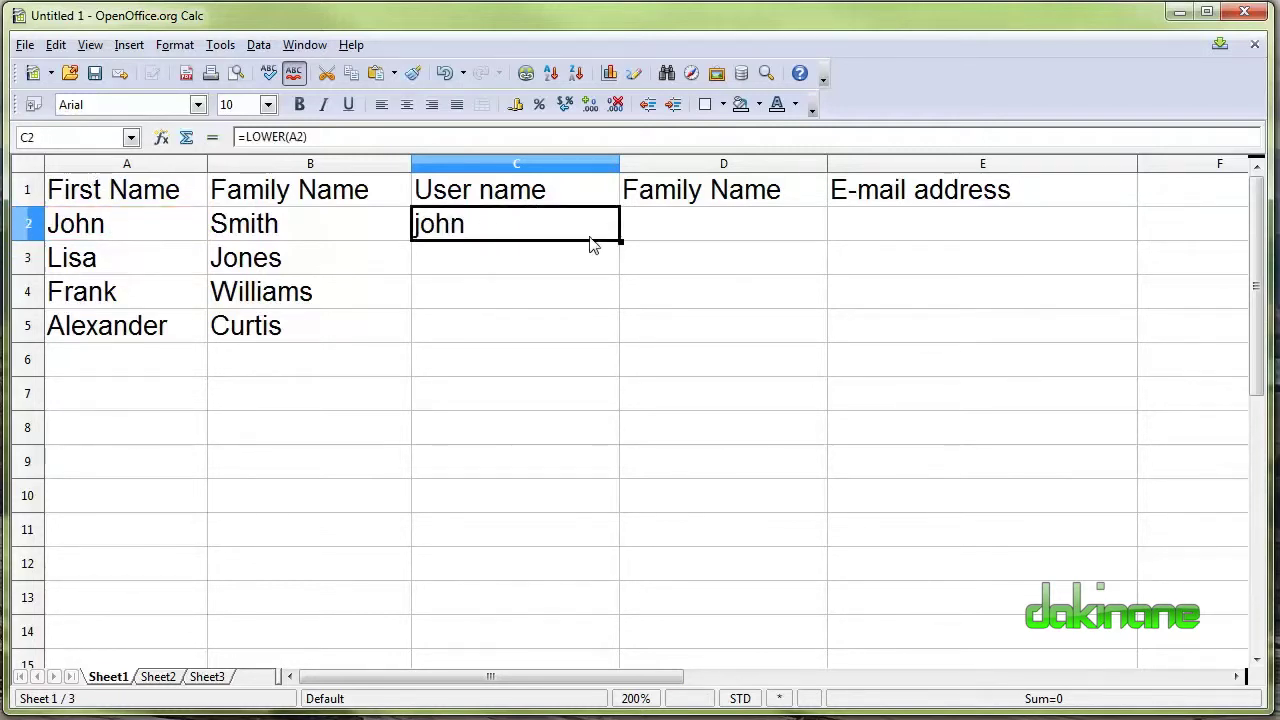
pyautogui.moveTo(620, 240); pyautogui.dragTo(621, 340)
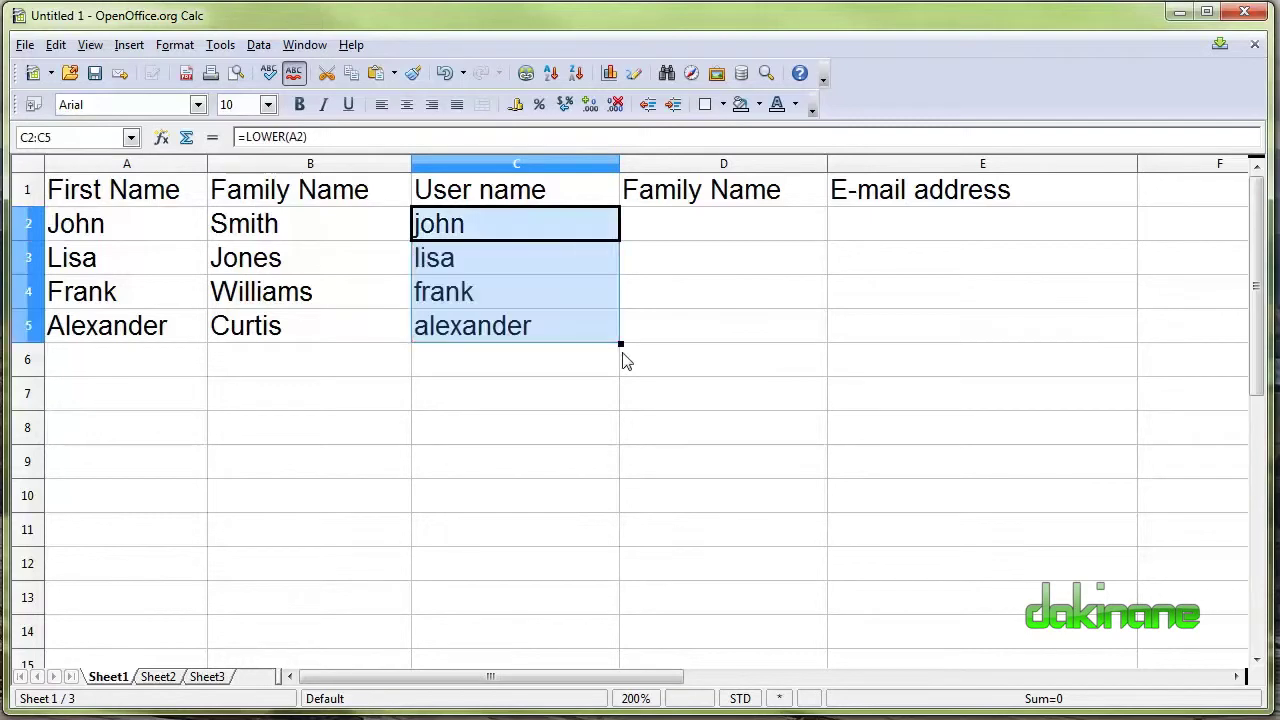
pyautogui.click(716, 227)
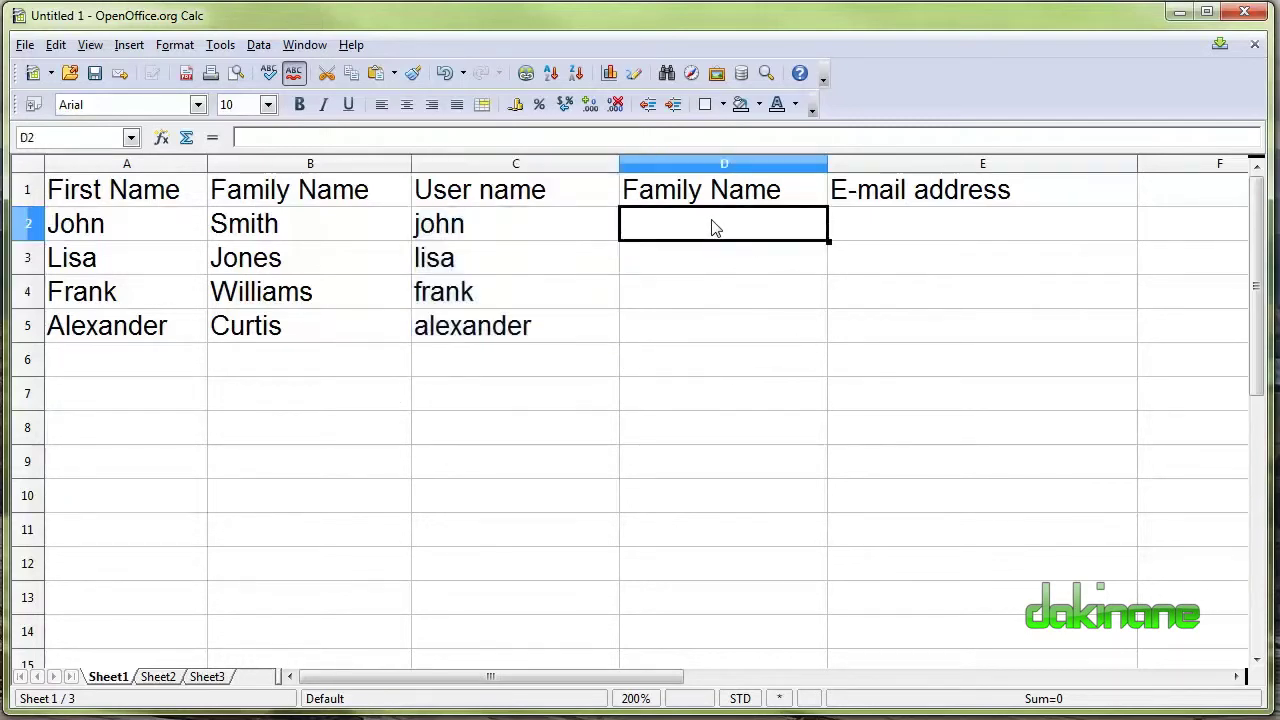
pyautogui.write('=')
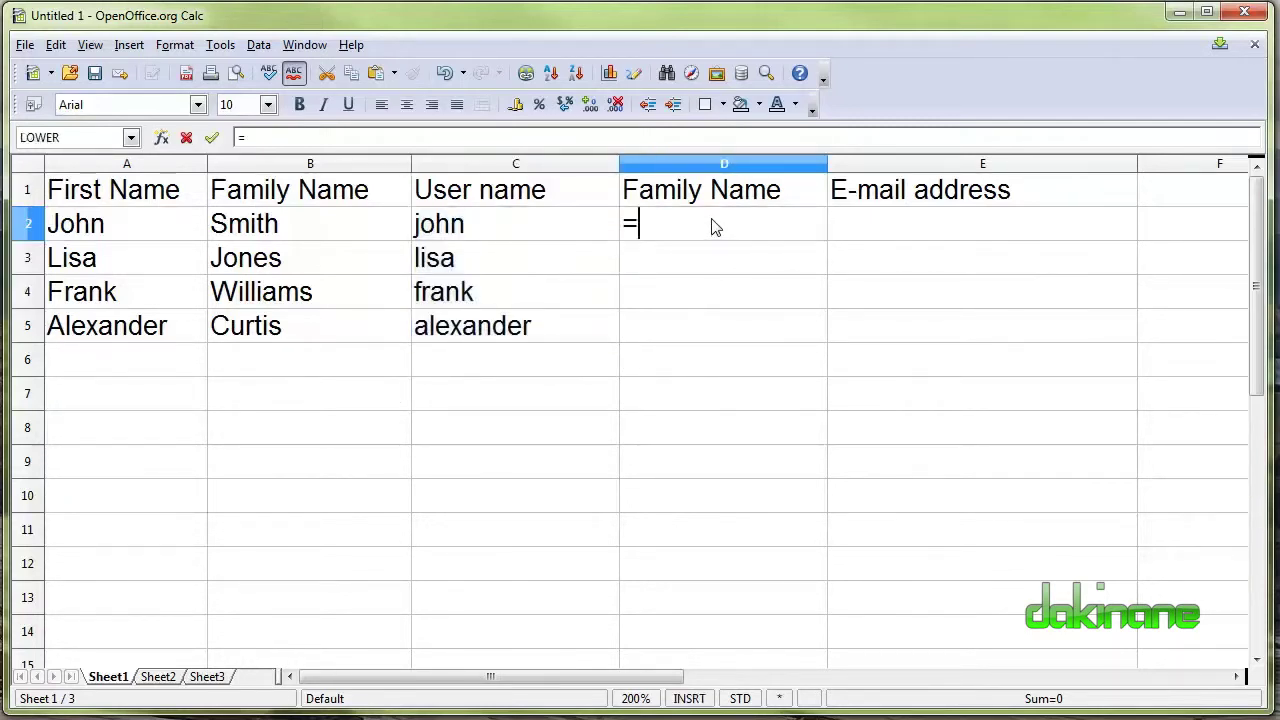
pyautogui.write('lower(')
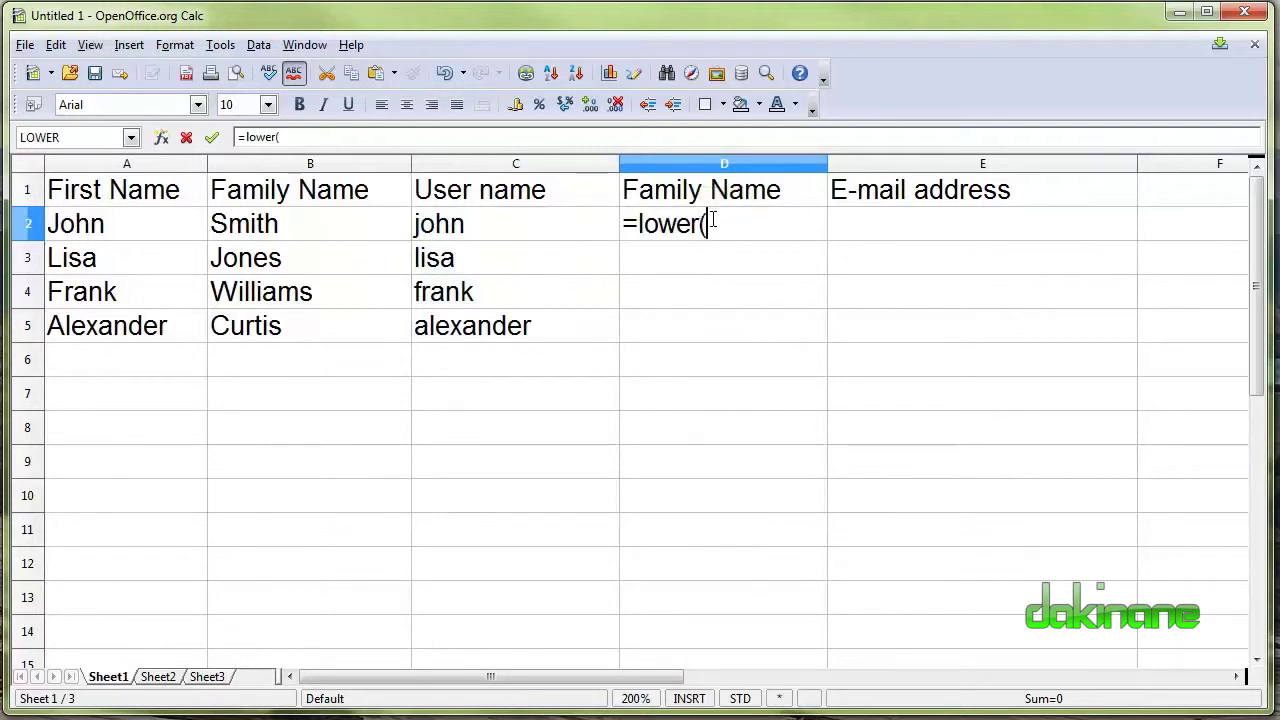
pyautogui.click(316, 228)
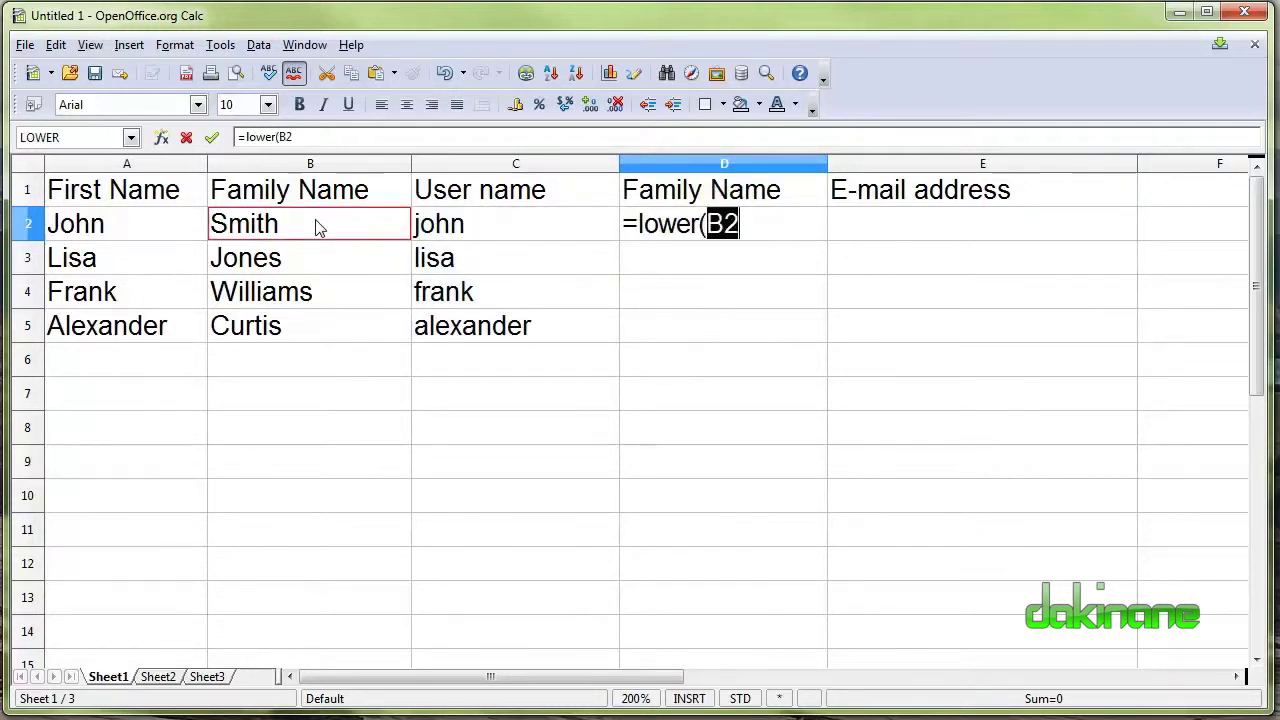
pyautogui.write(')')
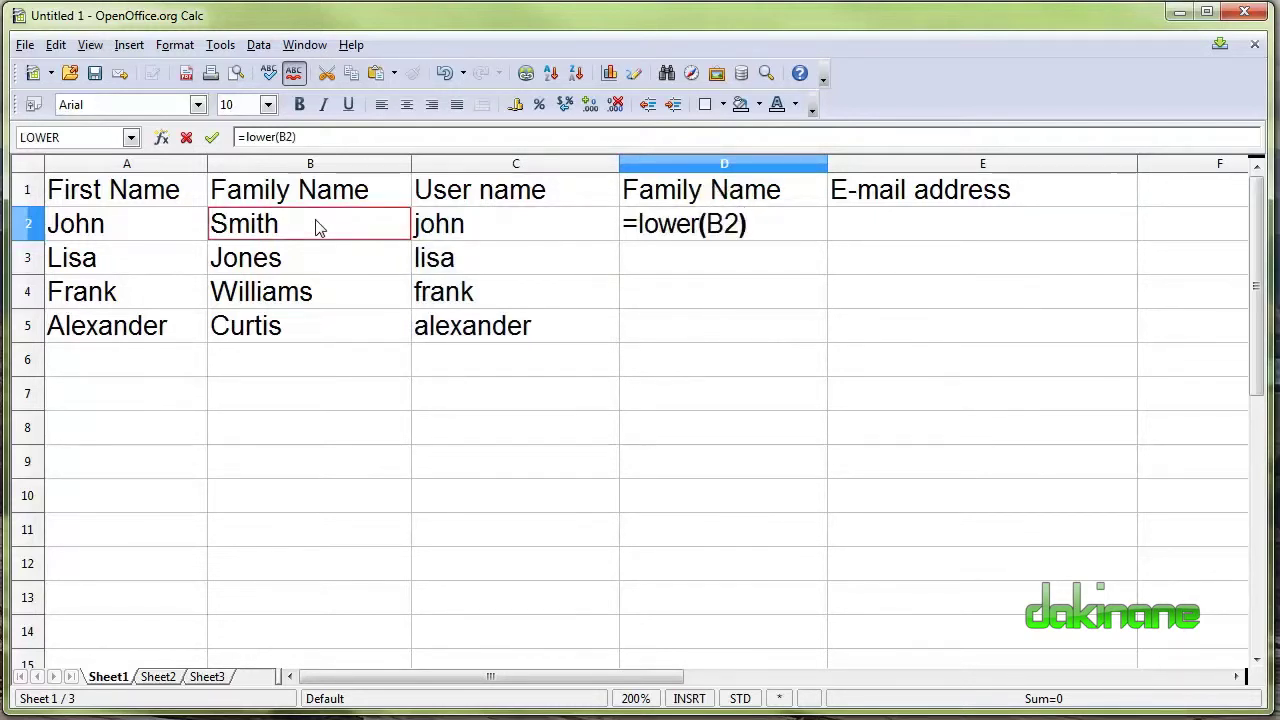
pyautogui.press('Return')
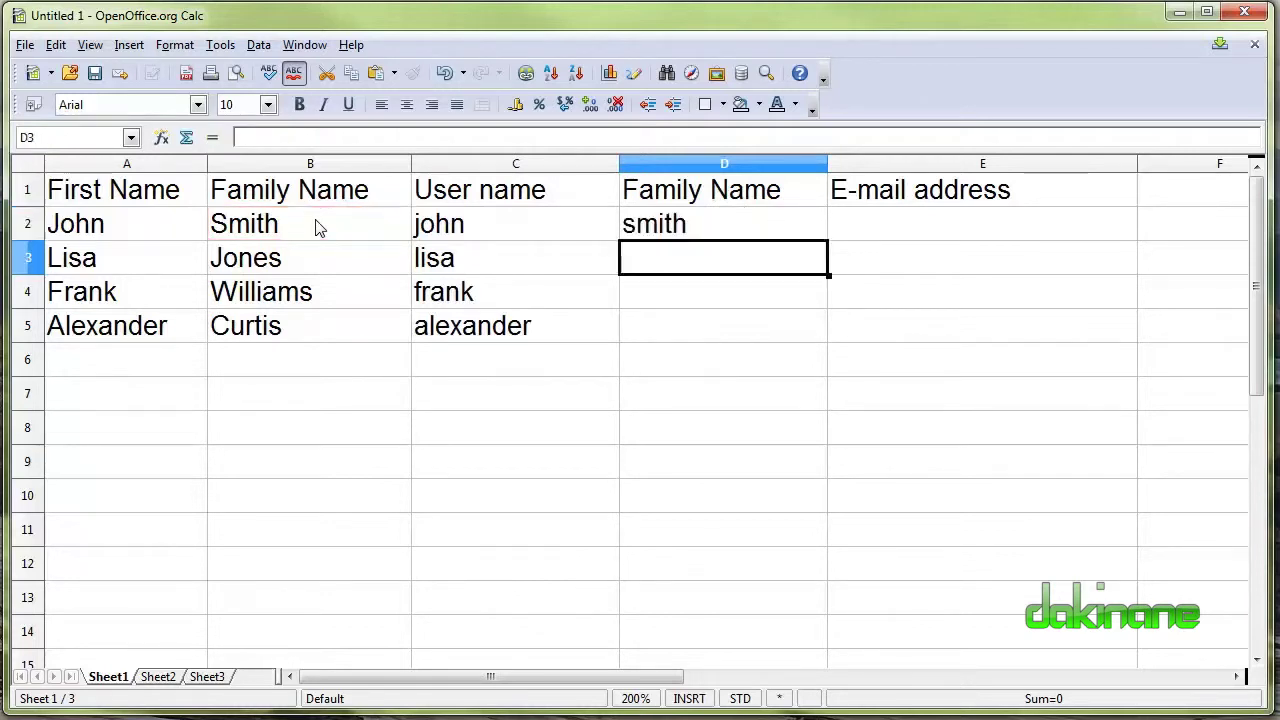
pyautogui.click(717, 223)
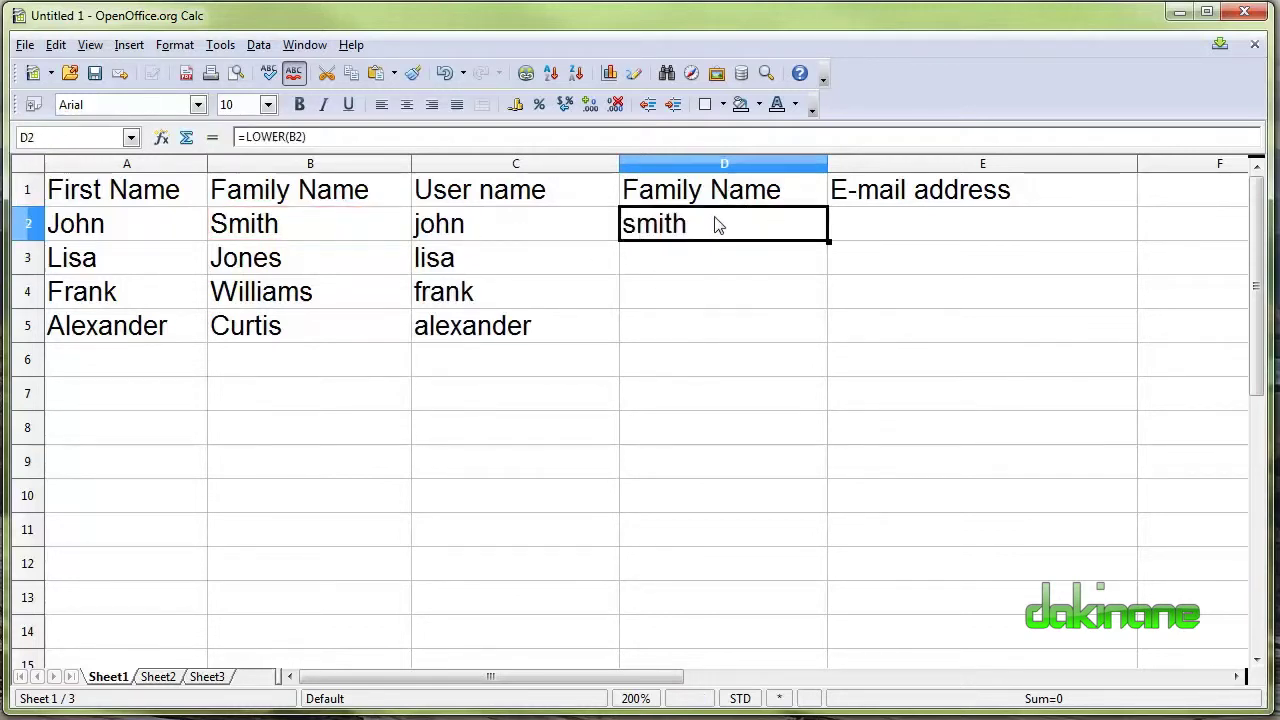
pyautogui.moveTo(829, 241); pyautogui.dragTo(826, 340)
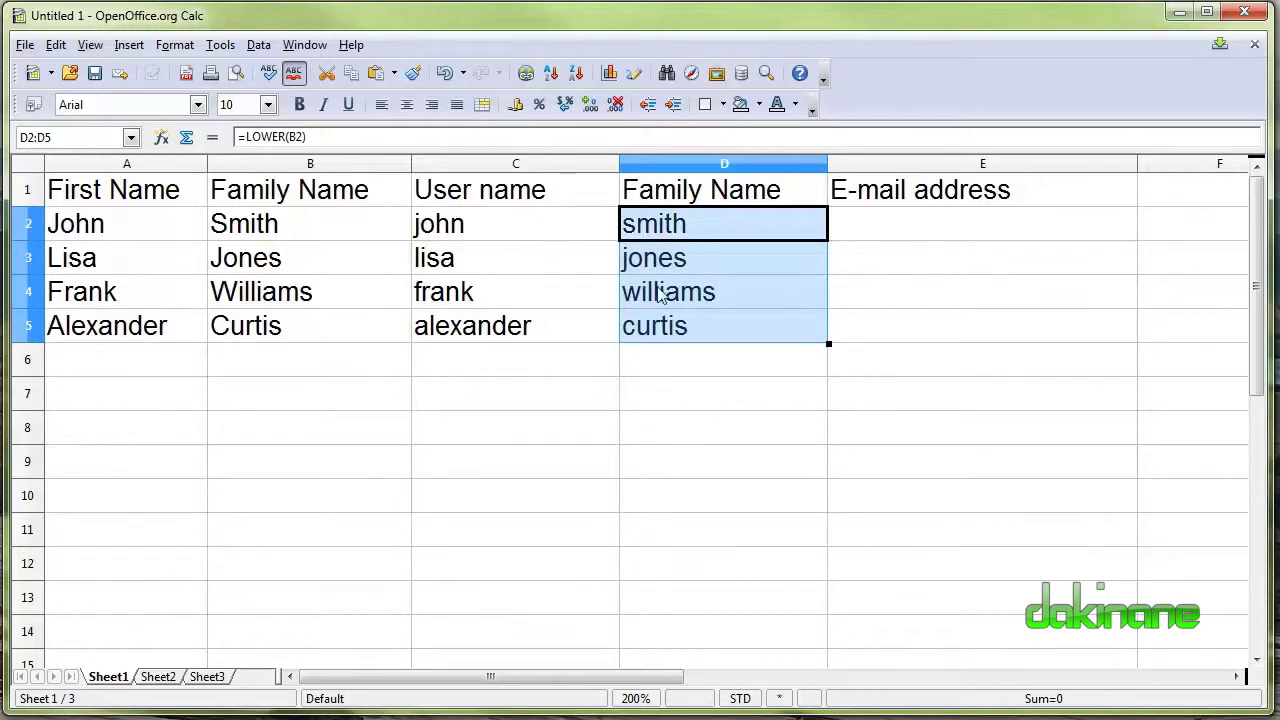
# Review C2's LOWER formula unchanged and select column E for the e-mail addresses.
pyautogui.click(708, 372)
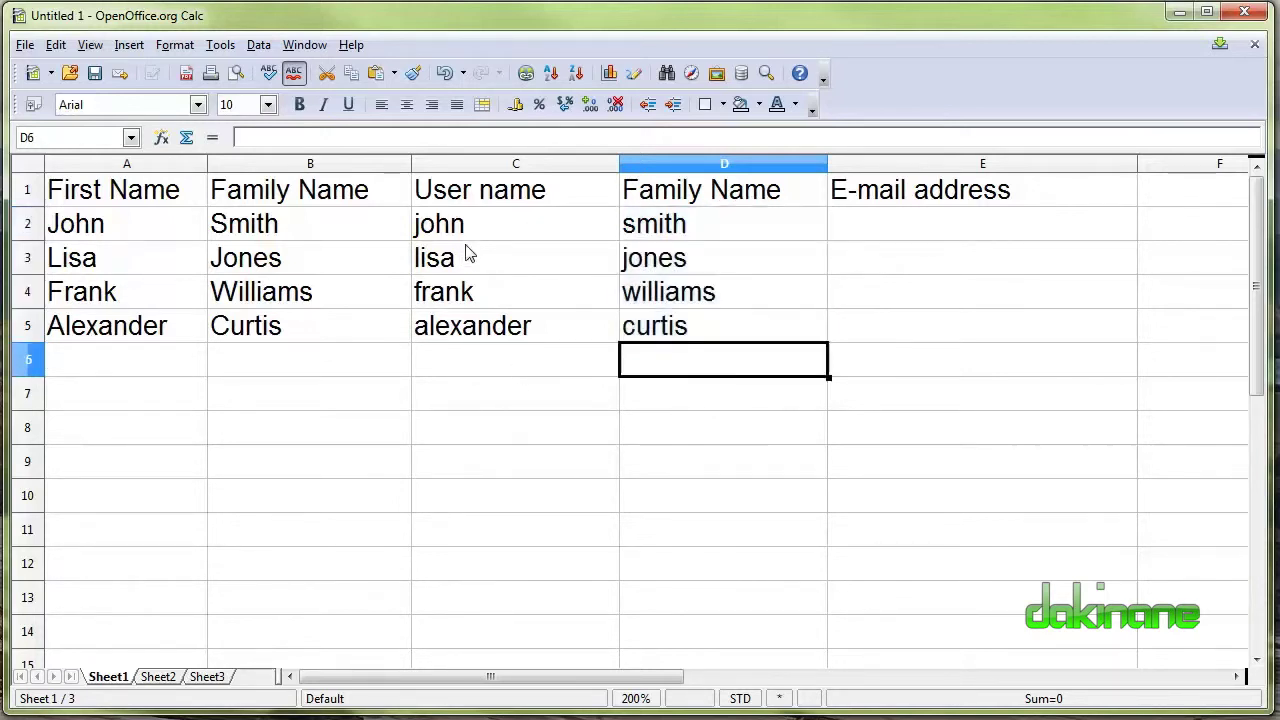
pyautogui.click(481, 223)
pyautogui.doubleClick(552, 228)
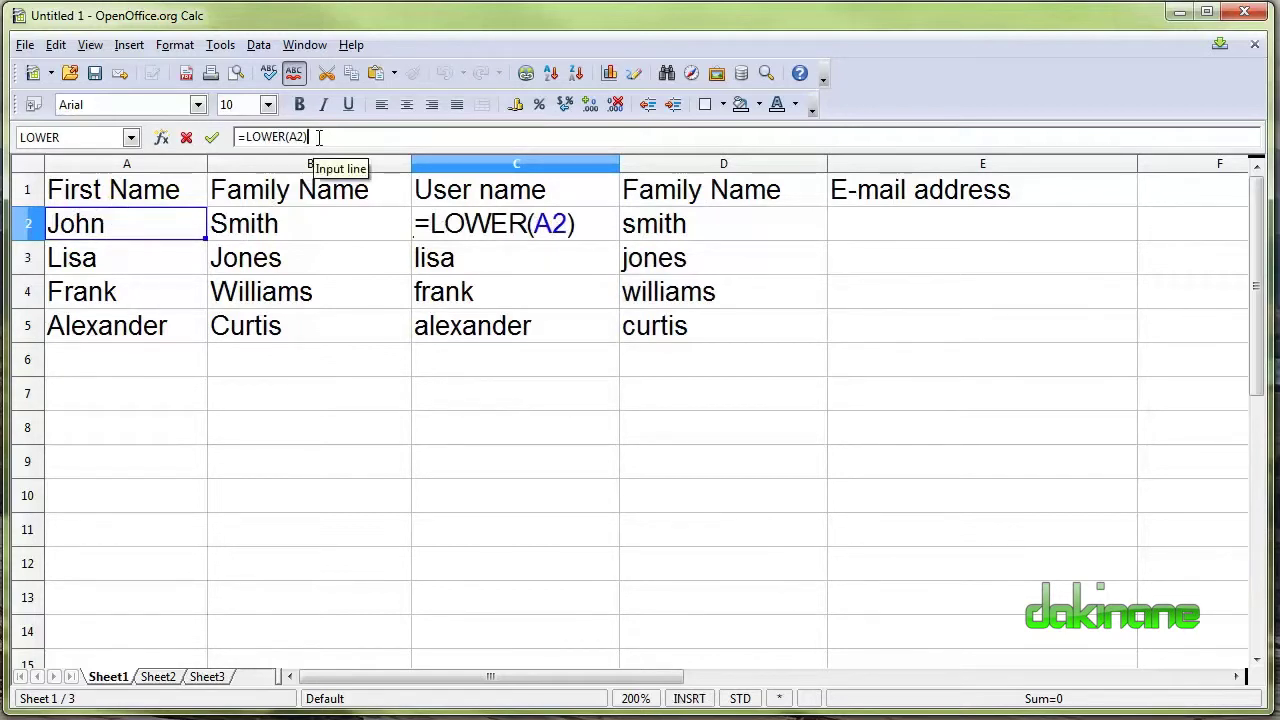
pyautogui.press('Return')
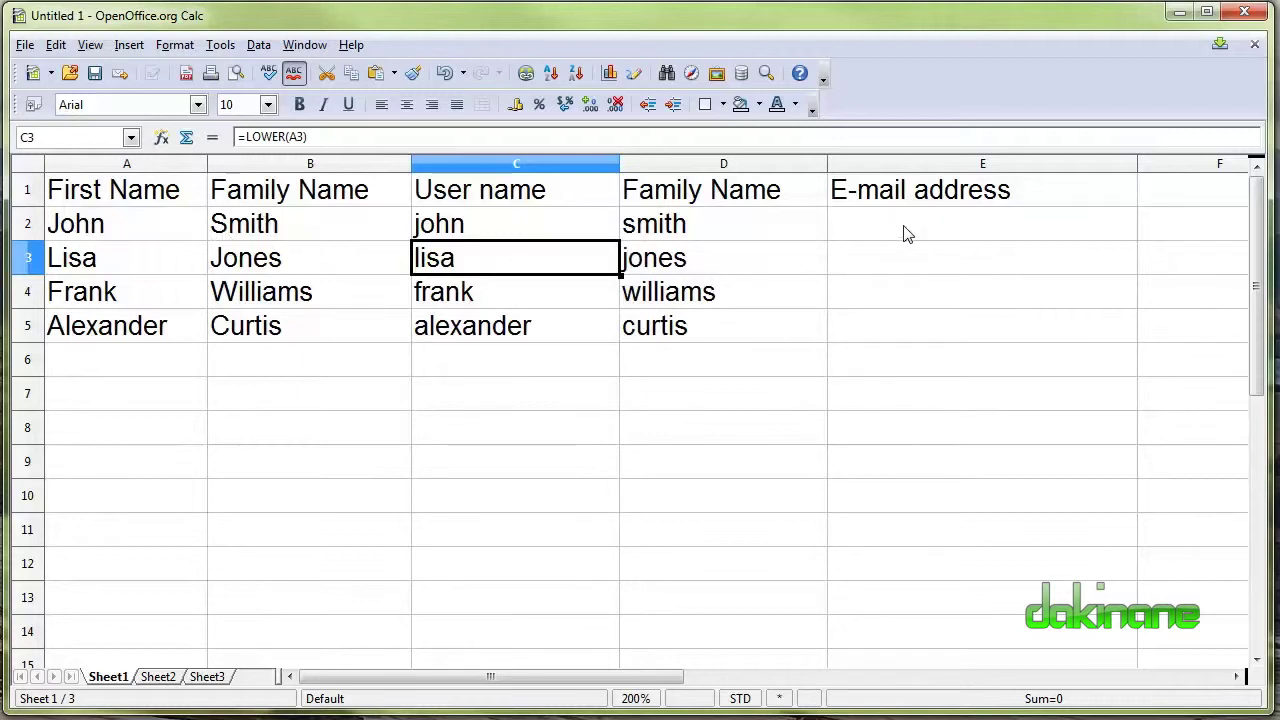
pyautogui.click(852, 232)
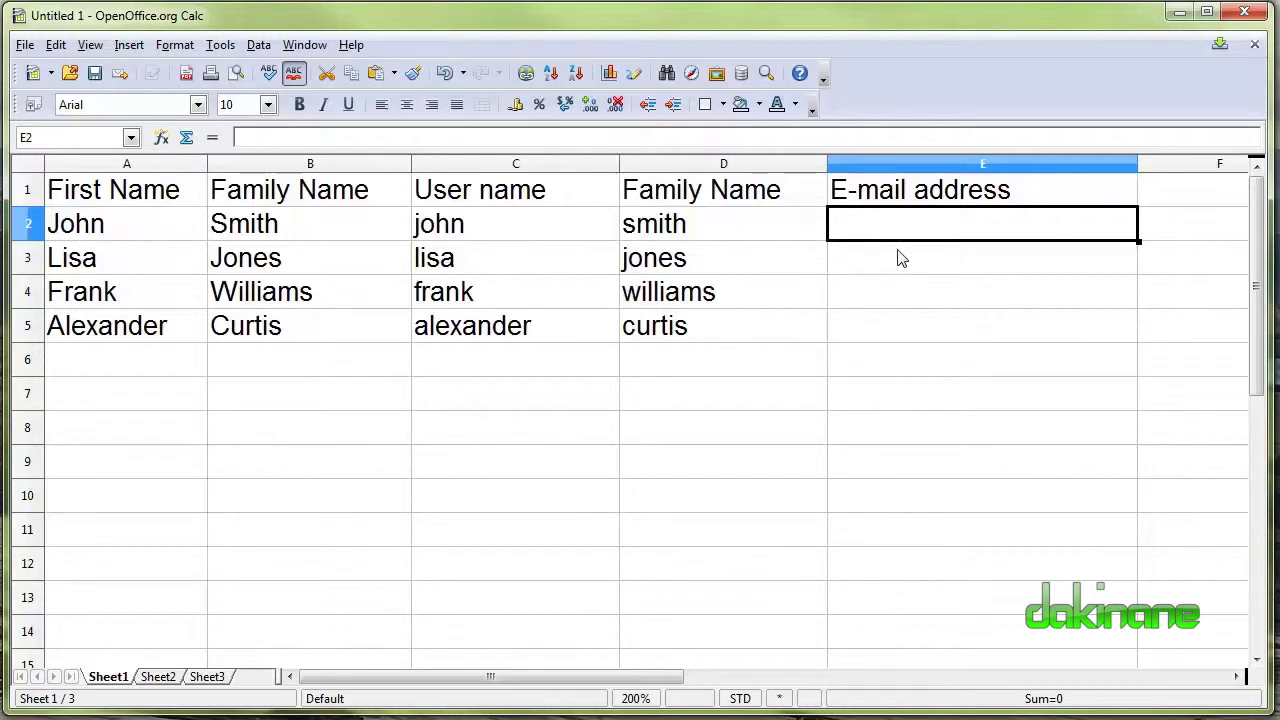
pyautogui.click(991, 166)
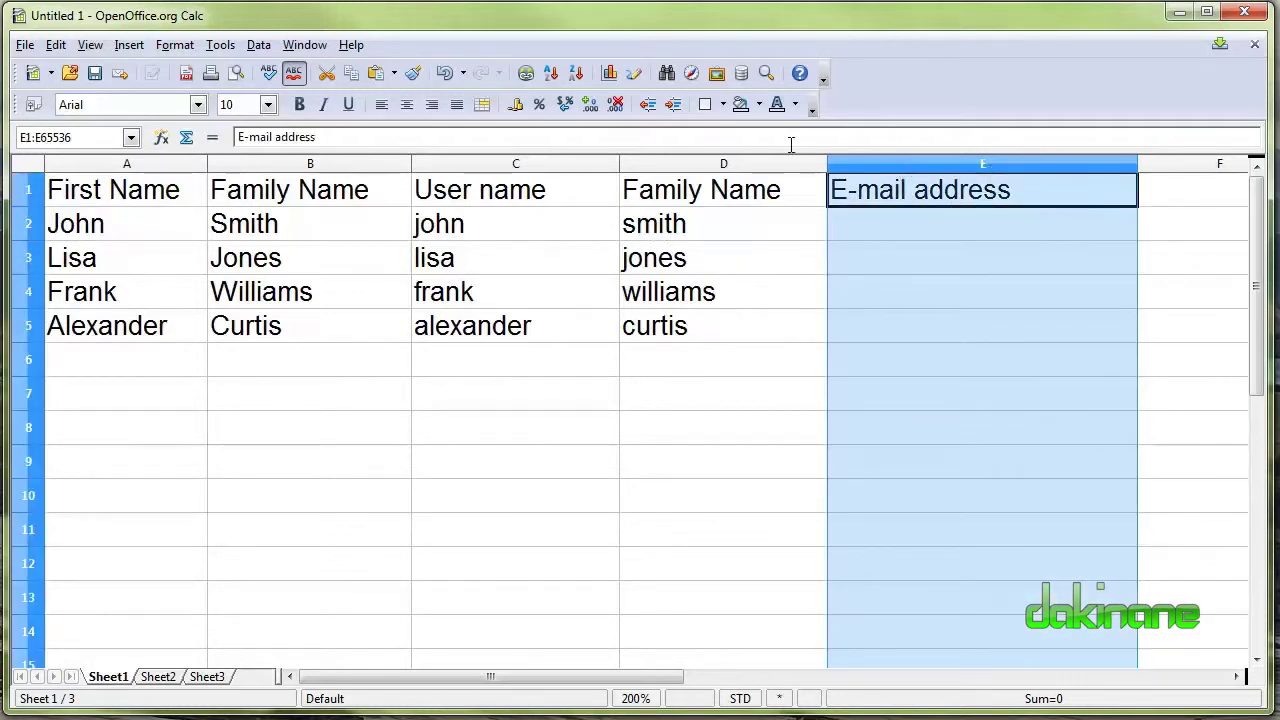
# Insert a new column before E-mail address and title it 'User name' in E1.
pyautogui.click(800, 372)
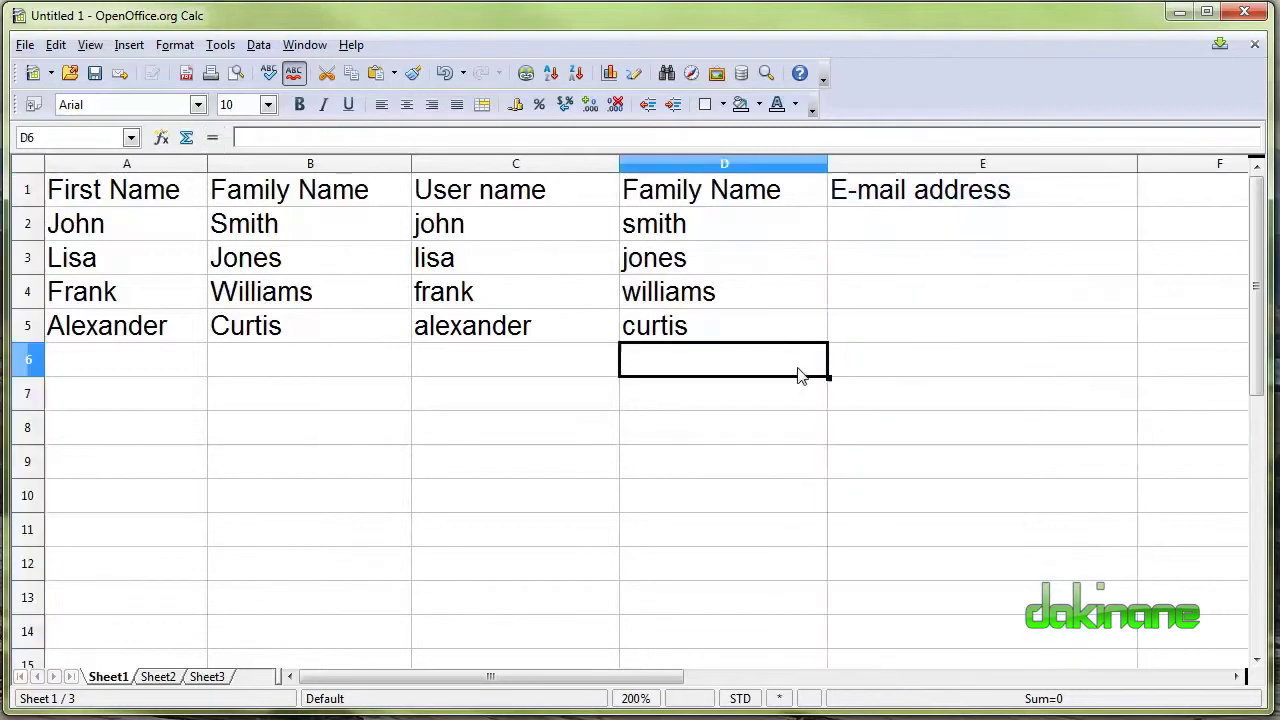
pyautogui.click(937, 161)
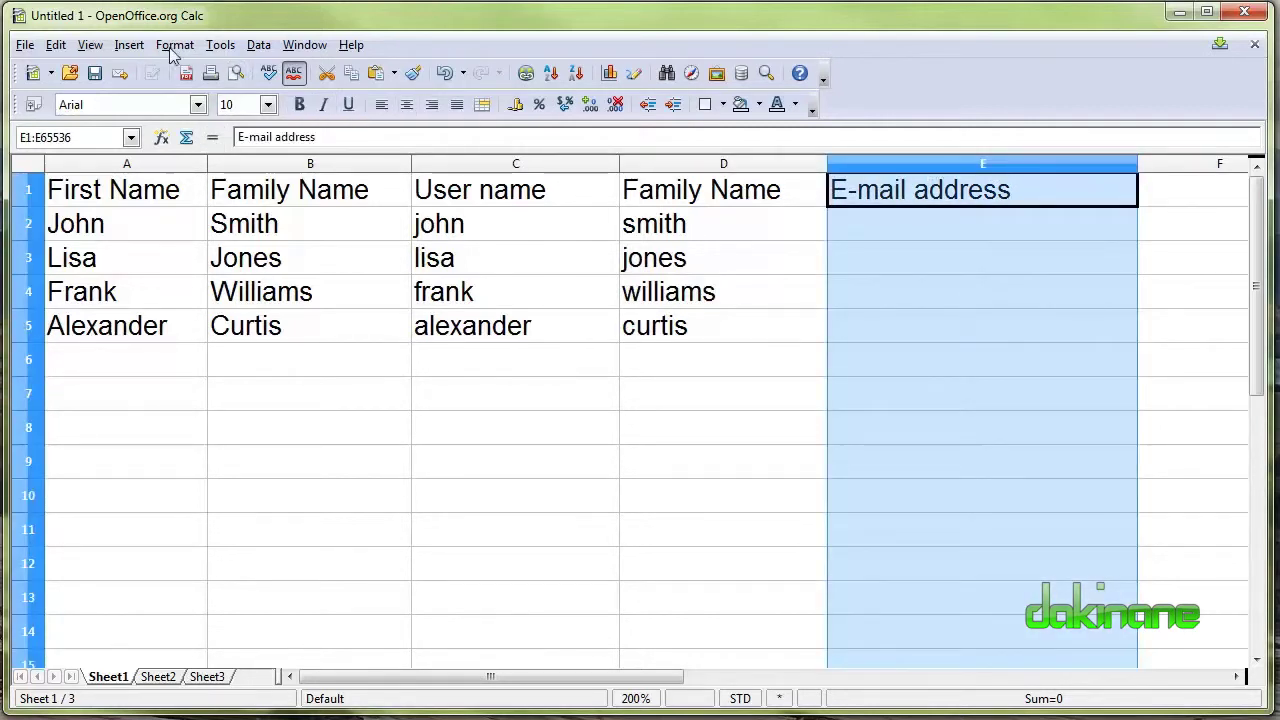
pyautogui.click(129, 45)
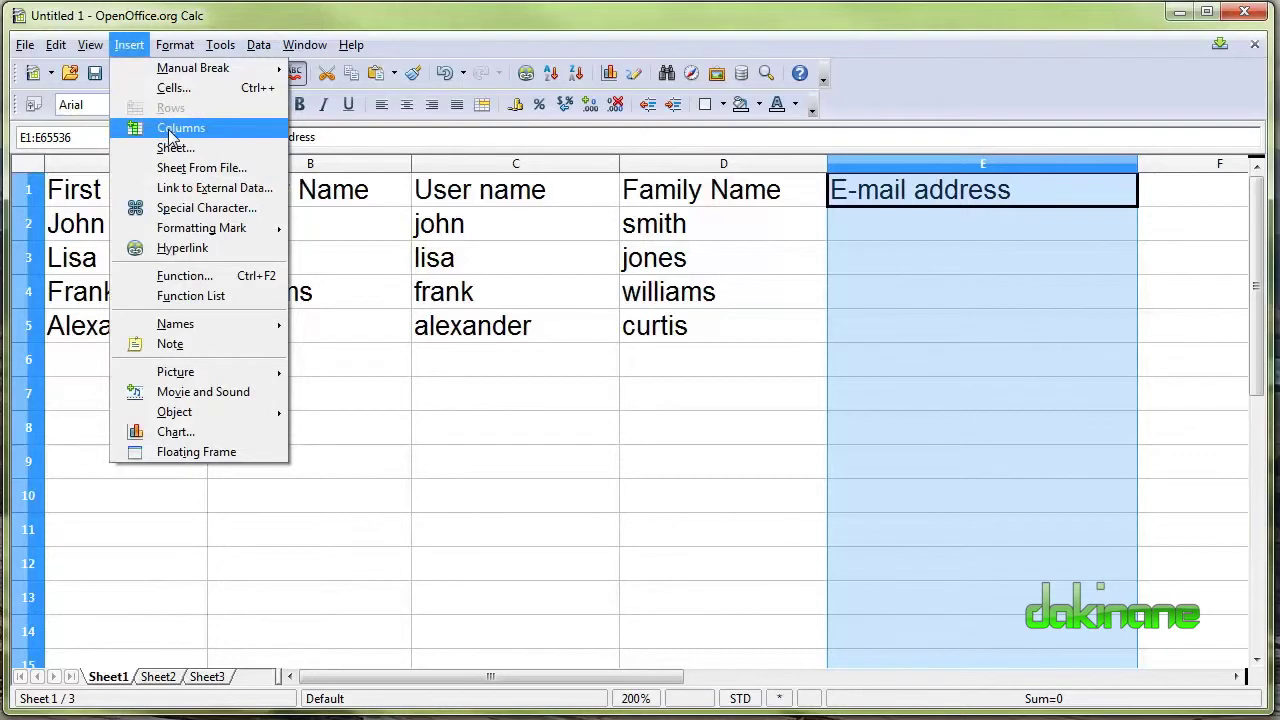
pyautogui.click(175, 128)
pyautogui.click(988, 191)
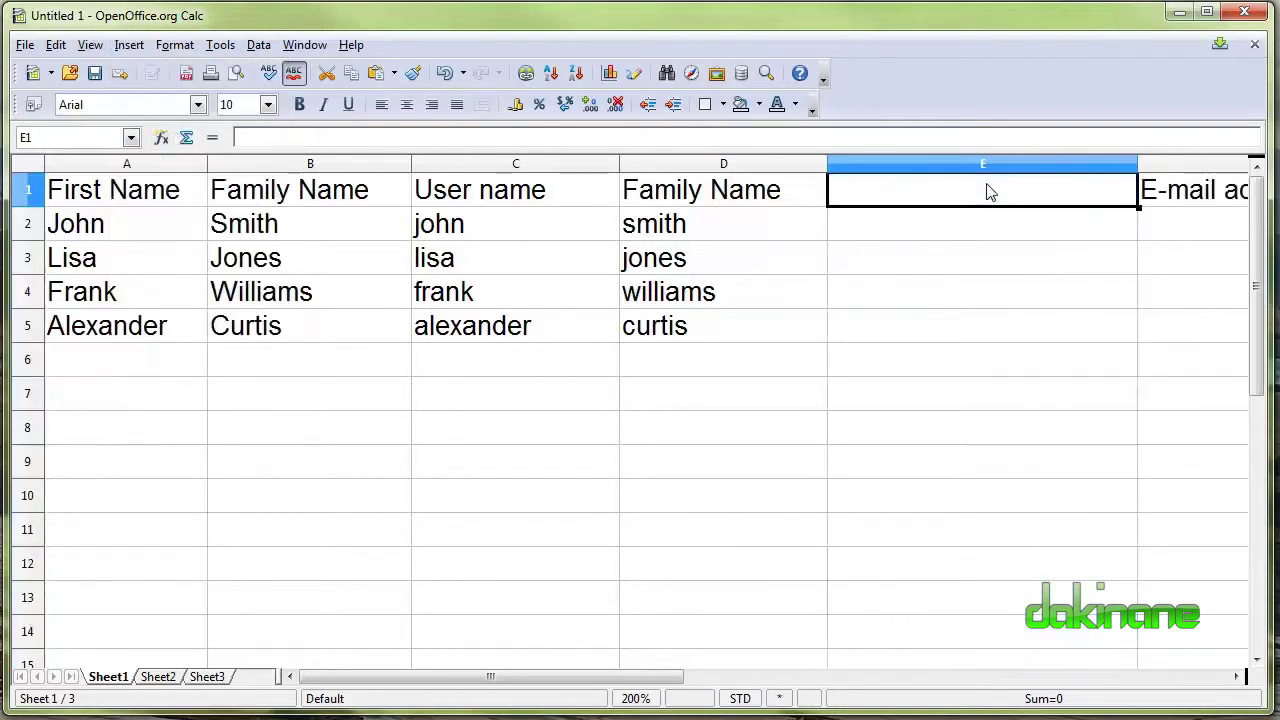
pyautogui.write('U')
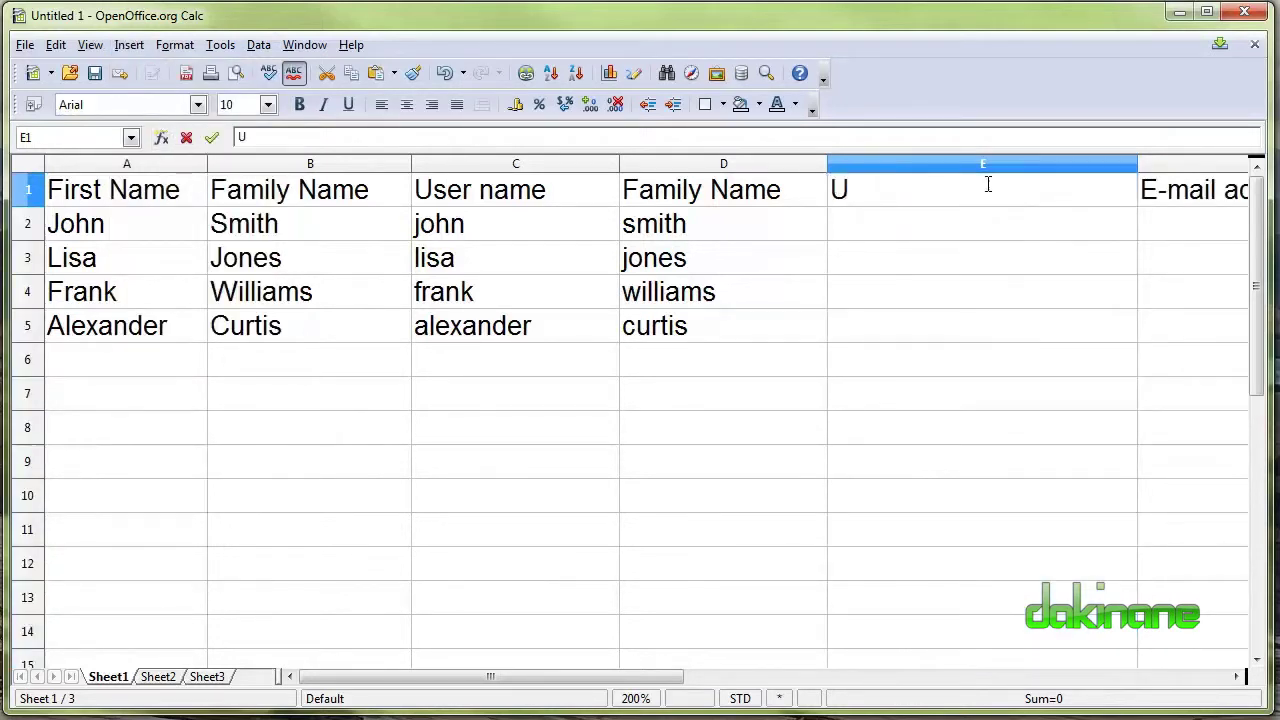
pyautogui.write('ser name')
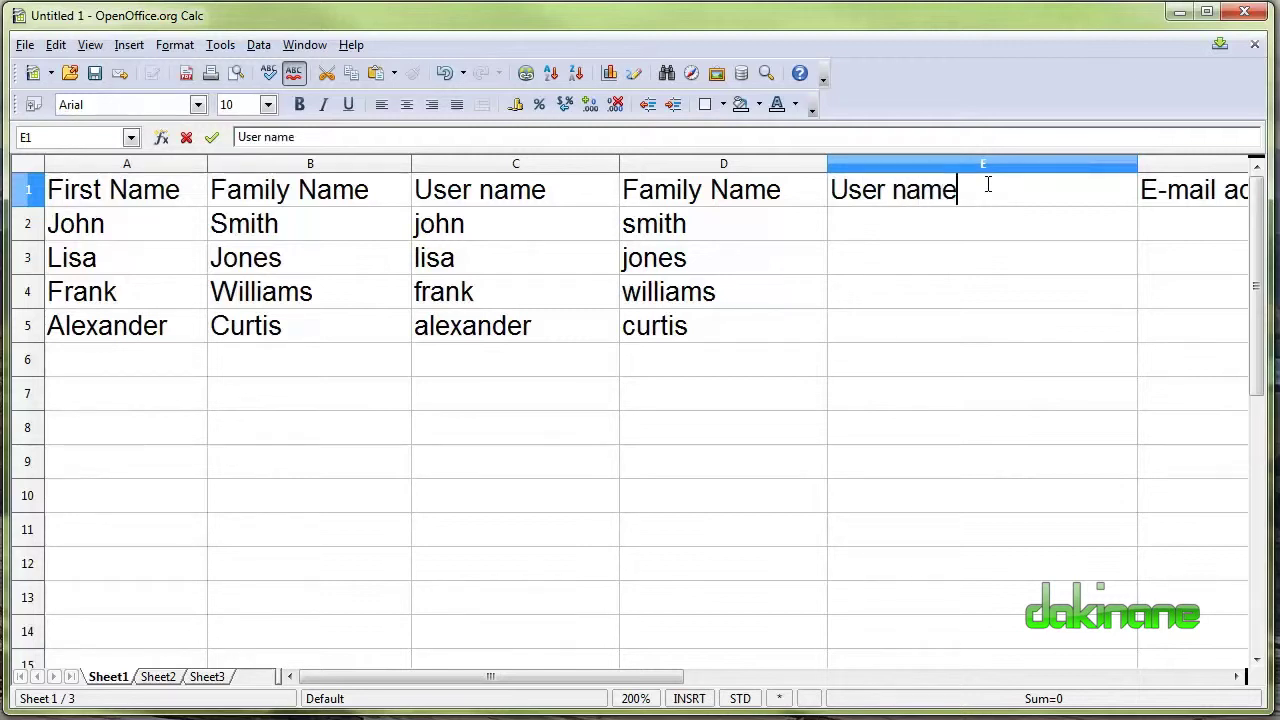
pyautogui.click(480, 202)
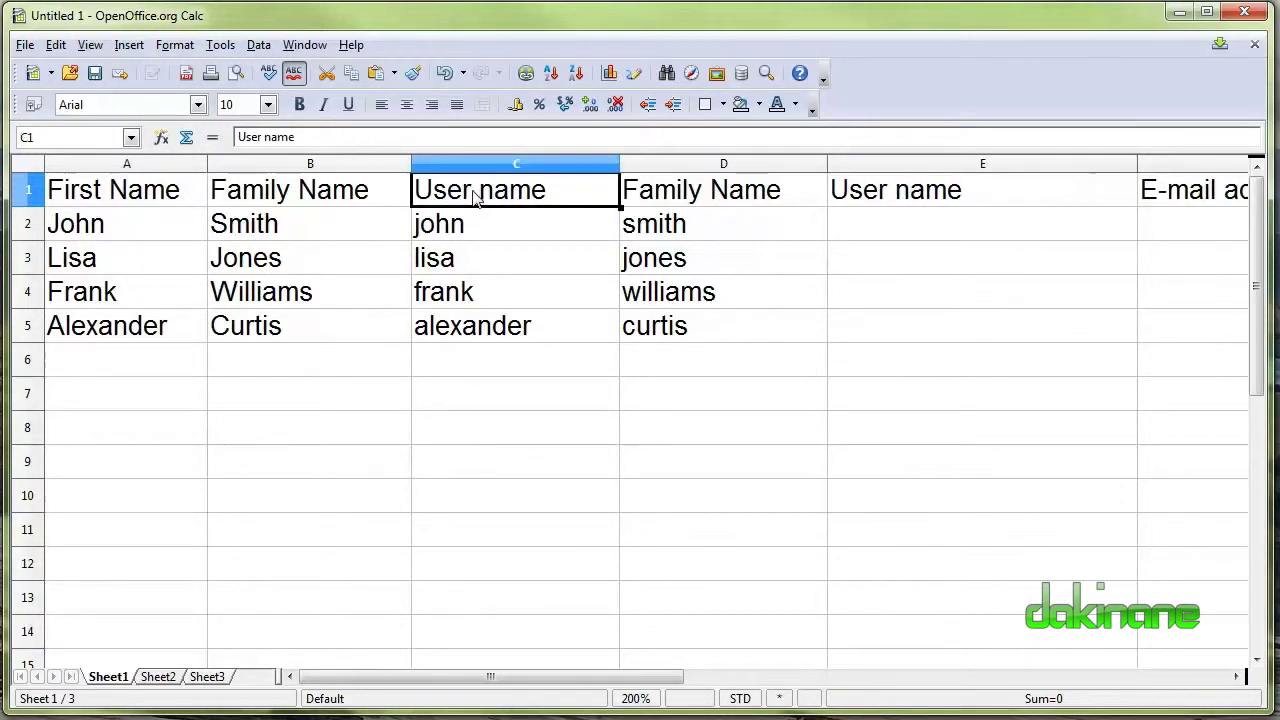
# Change the C1 heading to read 'First name'.
pyautogui.click(259, 136)
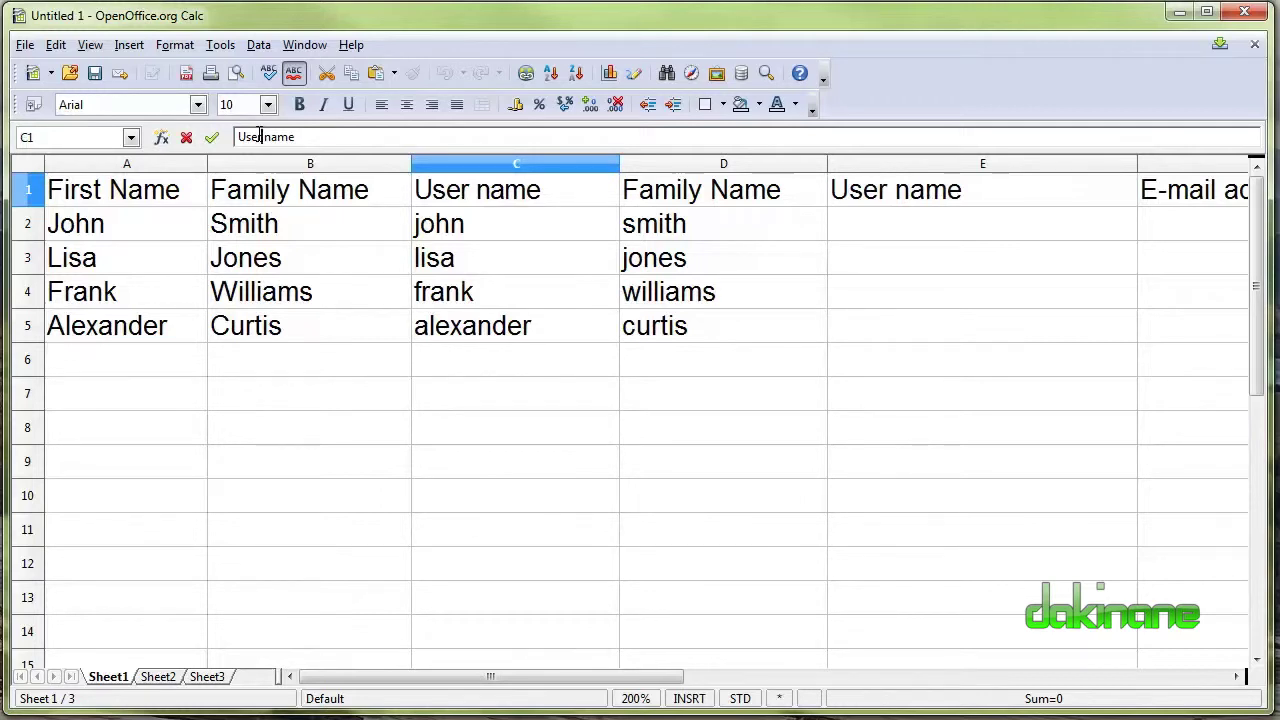
pyautogui.press('BackSpace')
pyautogui.press('BackSpace')
pyautogui.press('BackSpace')
pyautogui.press('BackSpace')
pyautogui.write('First')
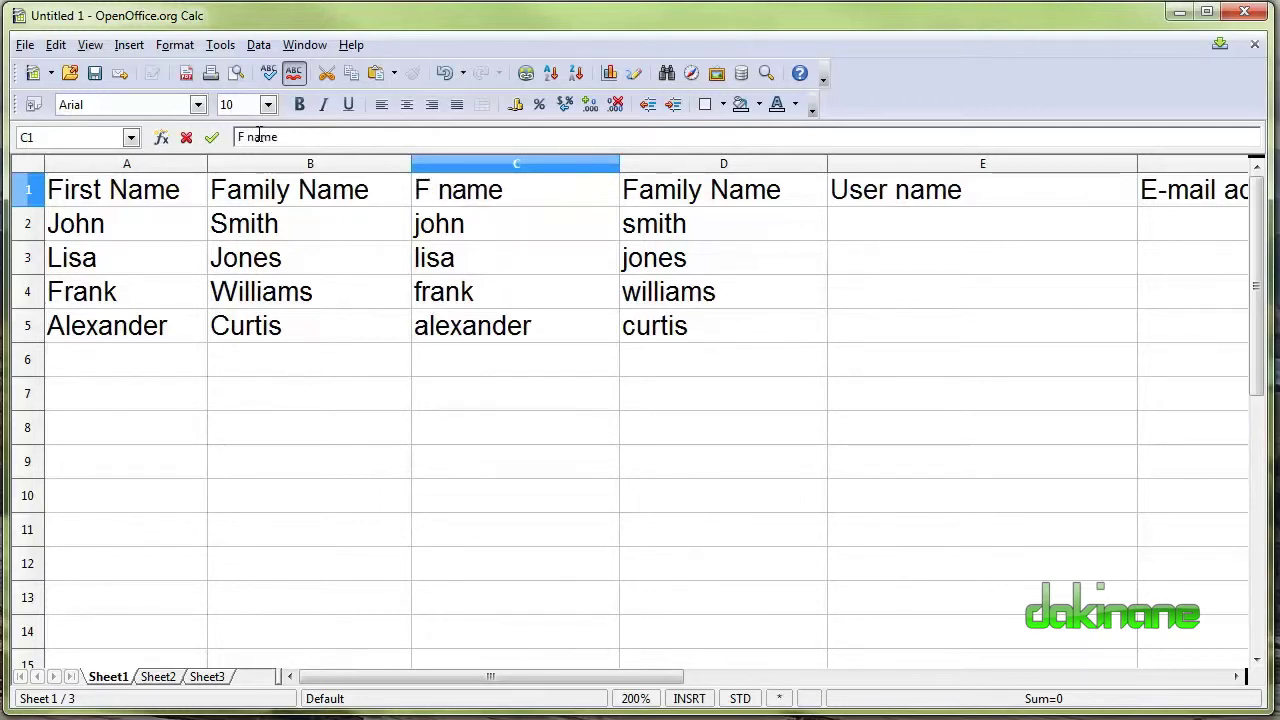
pyautogui.click(938, 300)
pyautogui.click(925, 238)
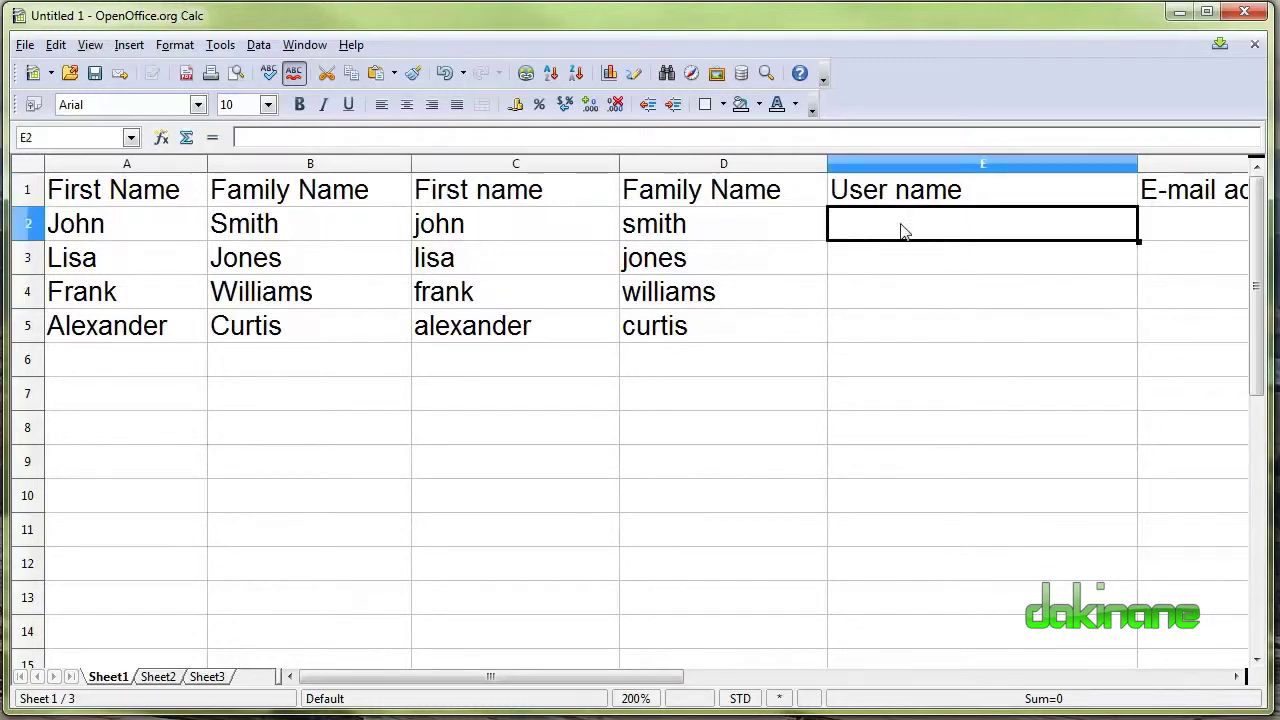
# Enter =CONCATENATE(C2;LEFT(D2;2)) in E2 so it shows the user name johnsm.
pyautogui.moveTo(638, 678); pyautogui.dragTo(865, 678)
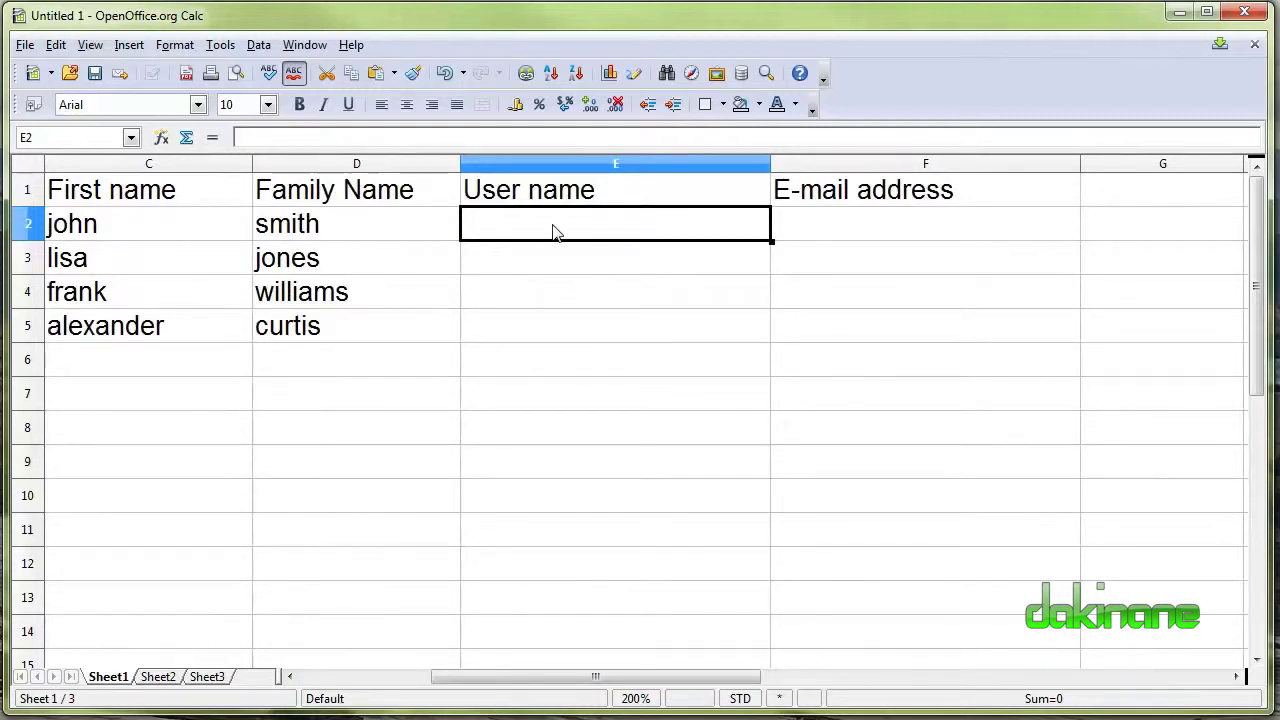
pyautogui.write('=')
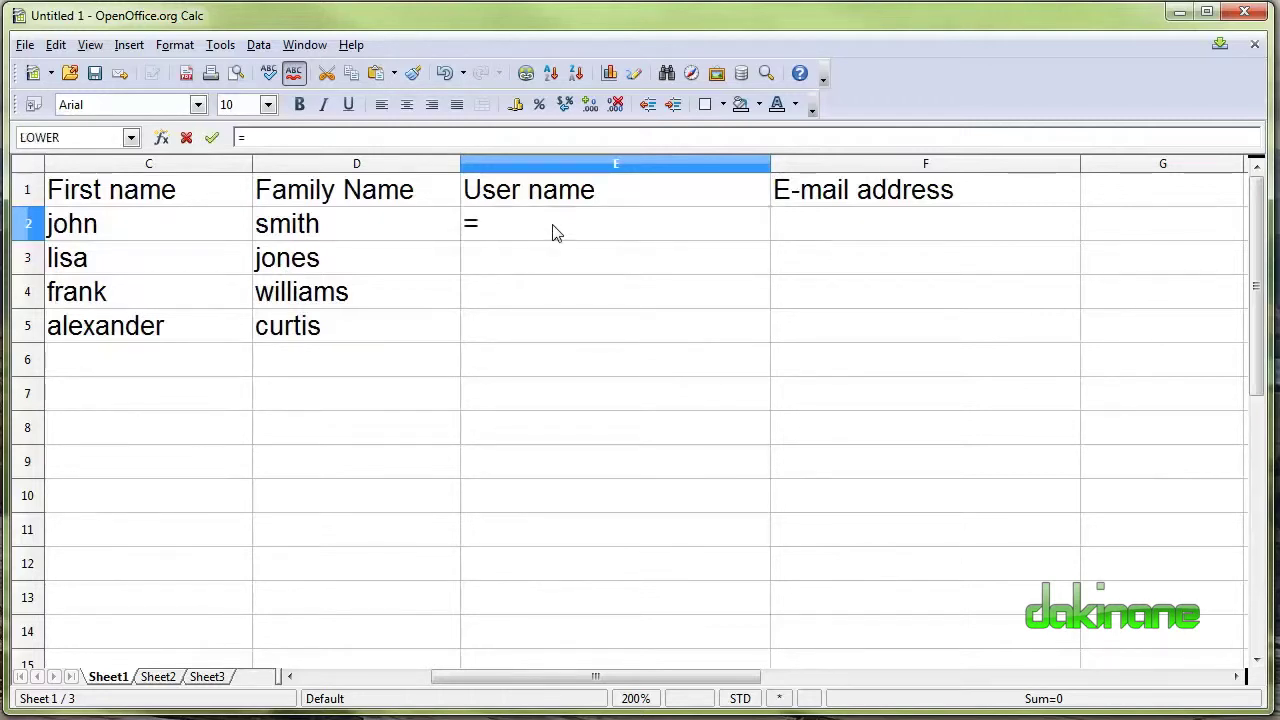
pyautogui.write('concatenate')
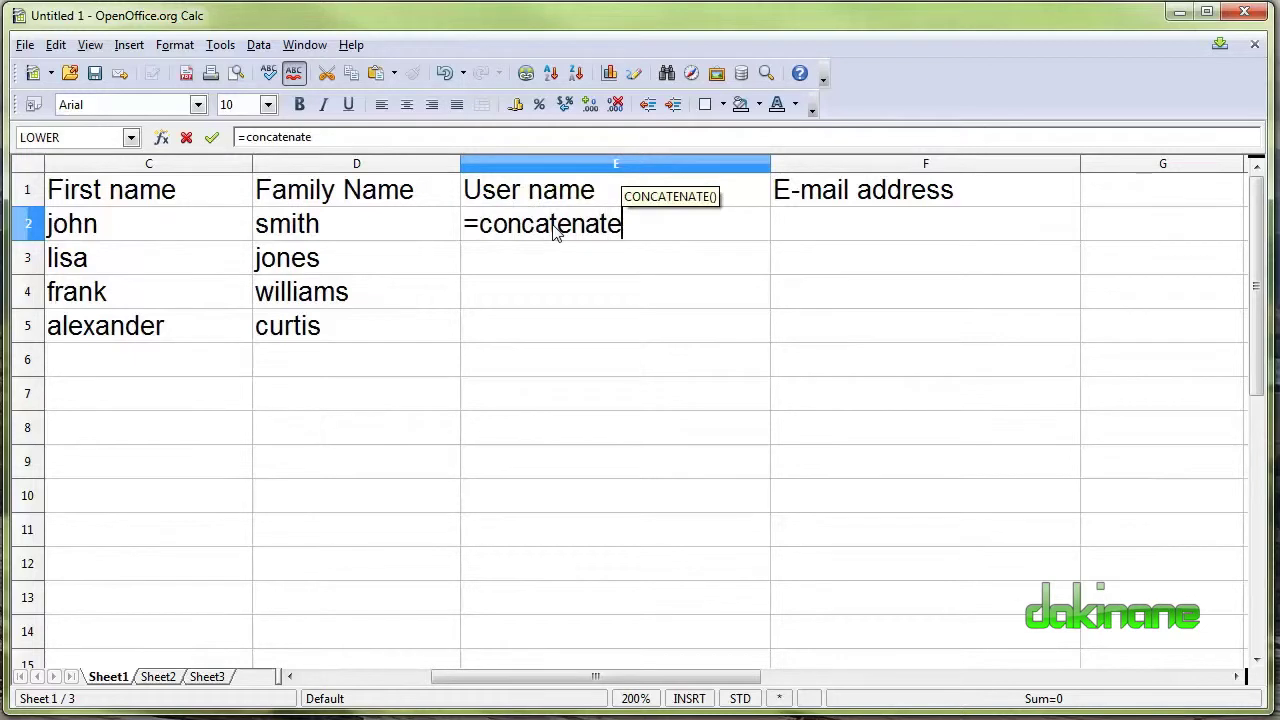
pyautogui.write('(')
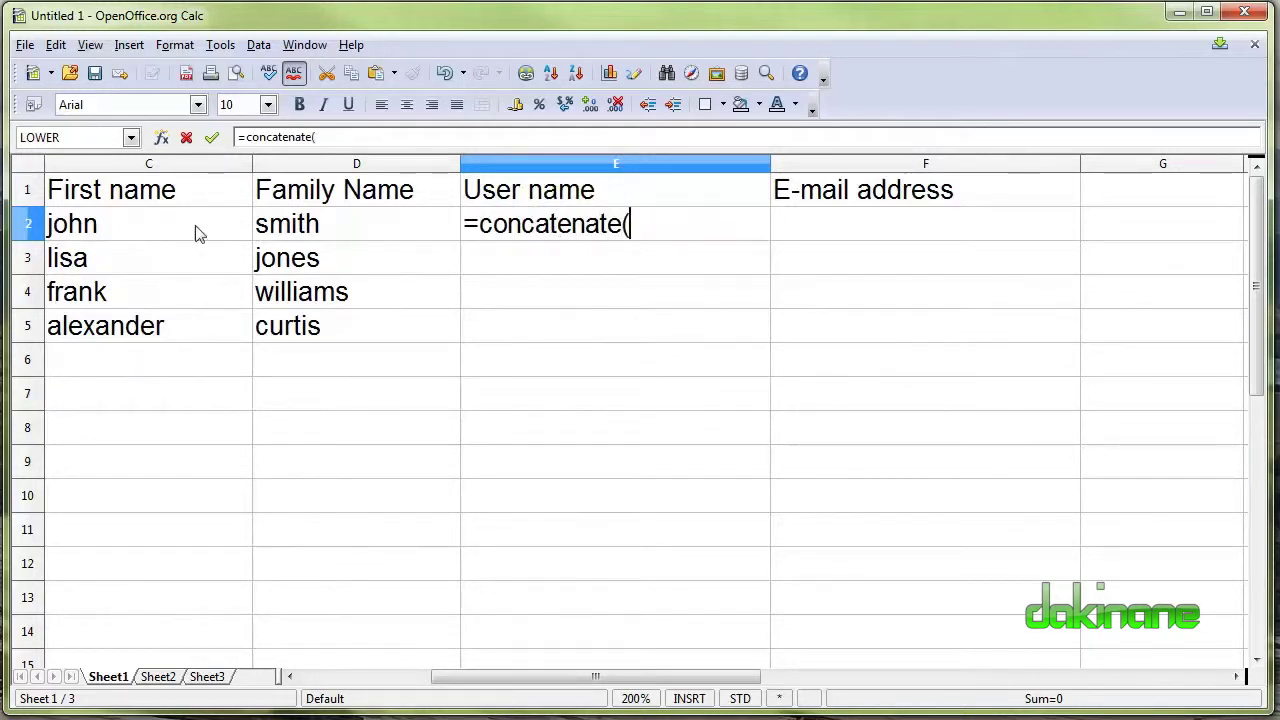
pyautogui.click(196, 228)
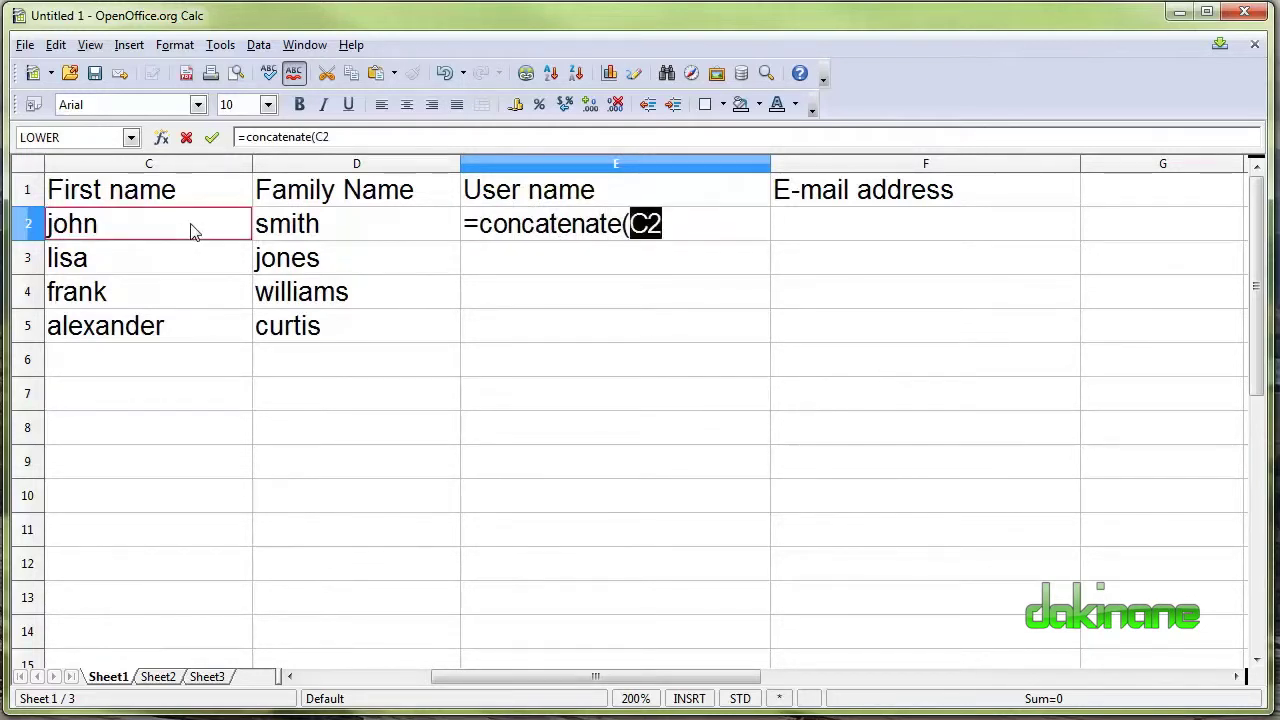
pyautogui.click(681, 230)
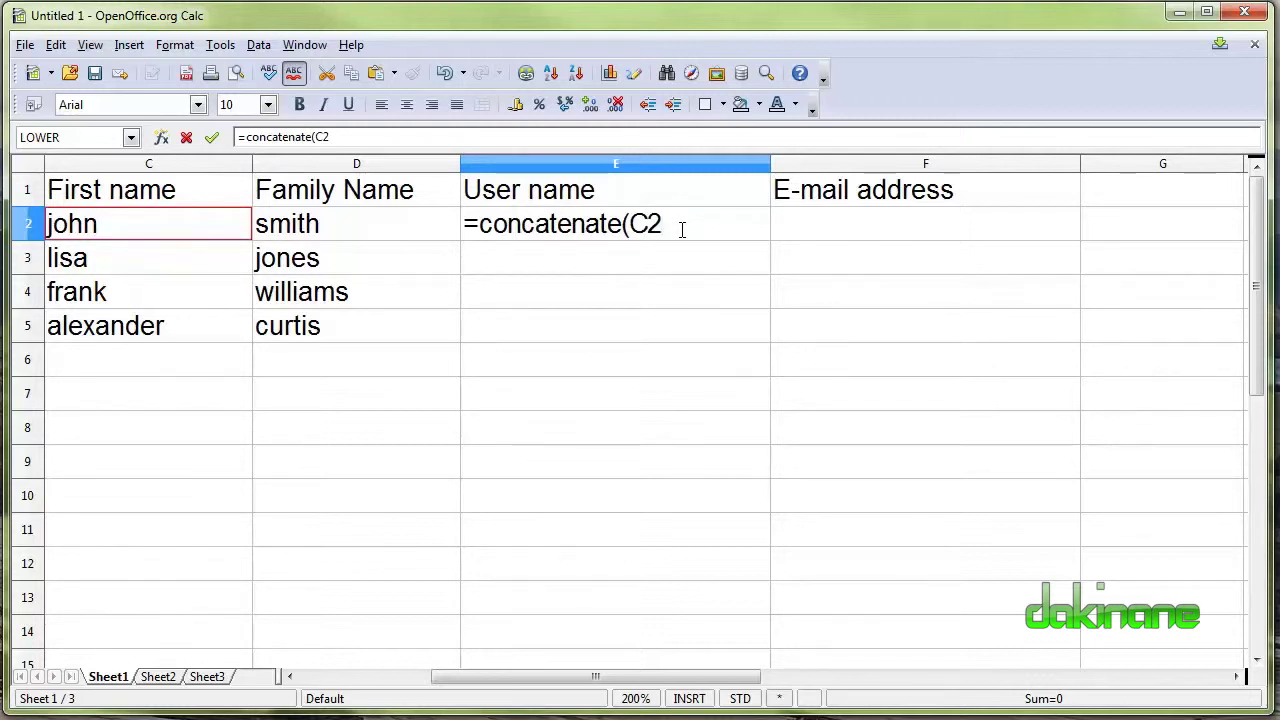
pyautogui.write(',left')
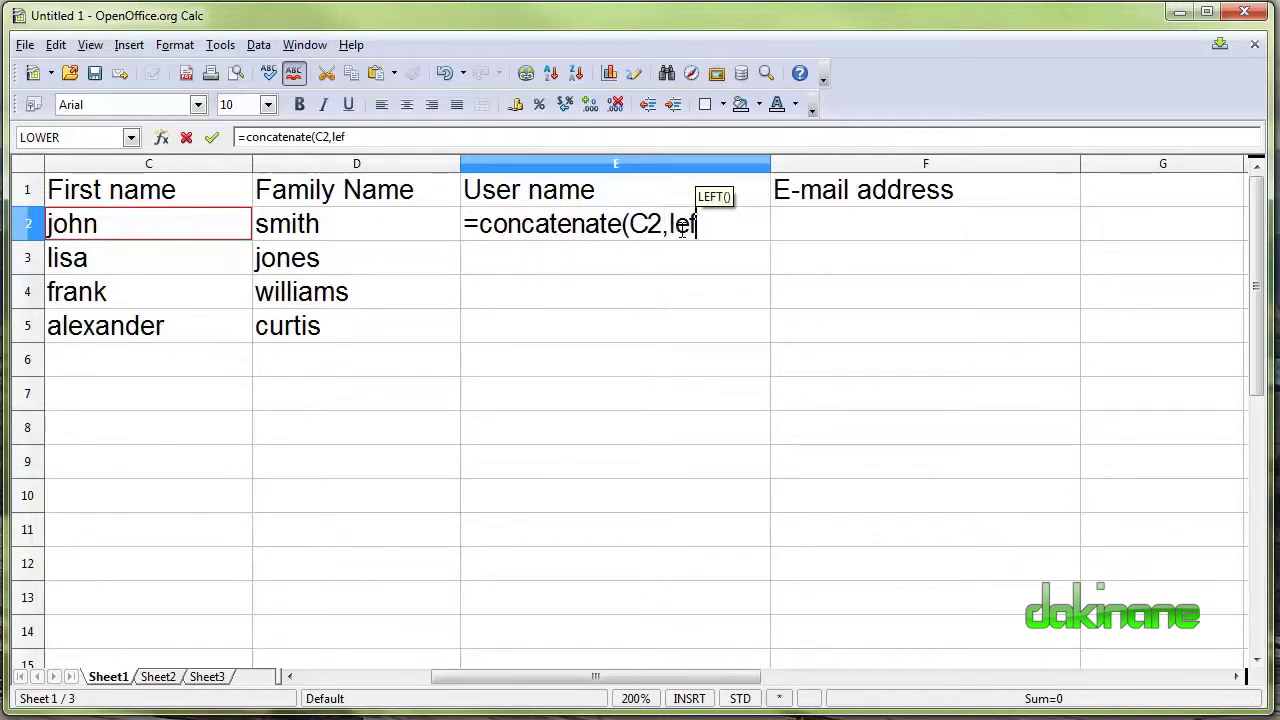
pyautogui.press('BackSpace')
pyautogui.press('BackSpace')
pyautogui.press('BackSpace')
pyautogui.press('BackSpace')
pyautogui.press('BackSpace')
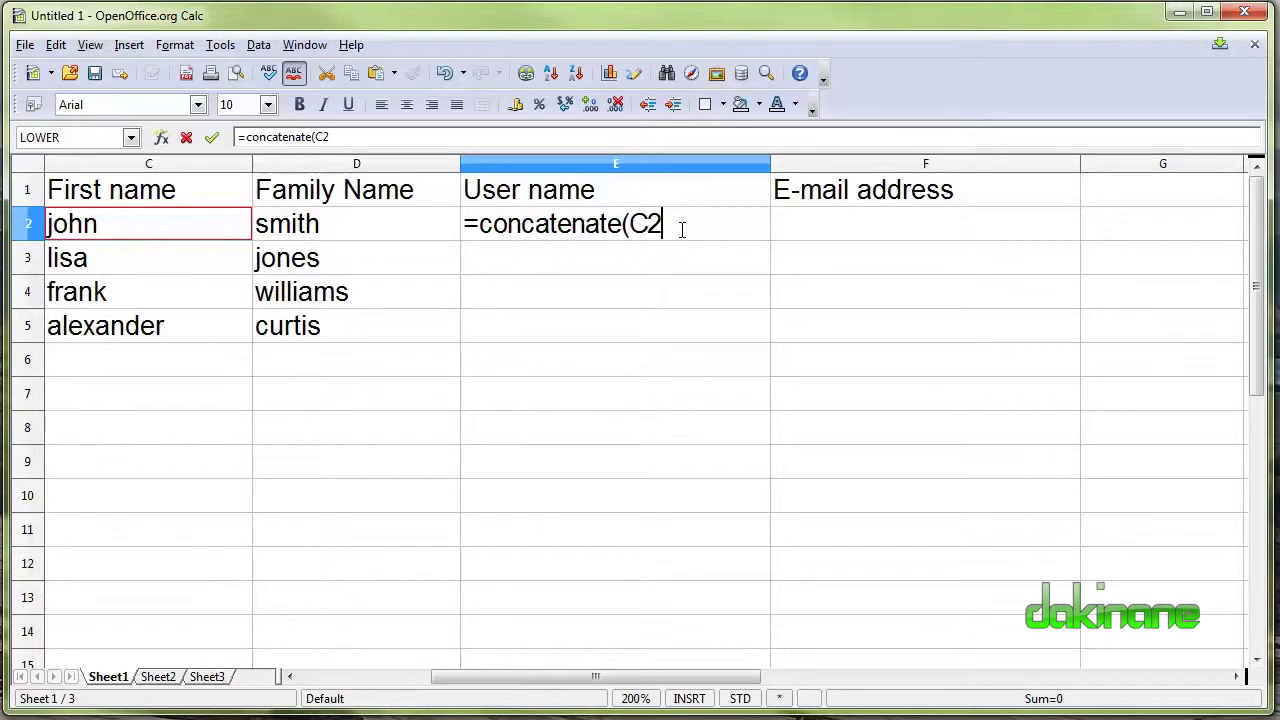
pyautogui.write('; le')
pyautogui.press('BackSpace')
pyautogui.press('BackSpace')
pyautogui.write('l')
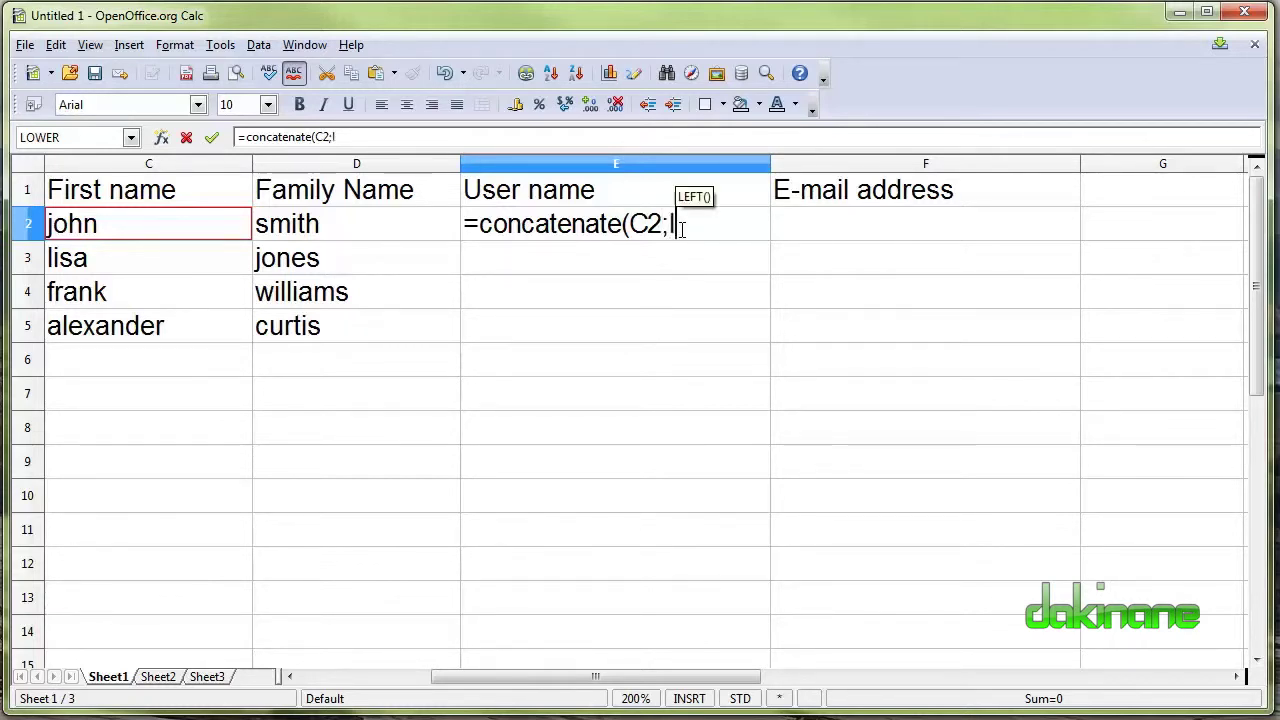
pyautogui.write('eft(')
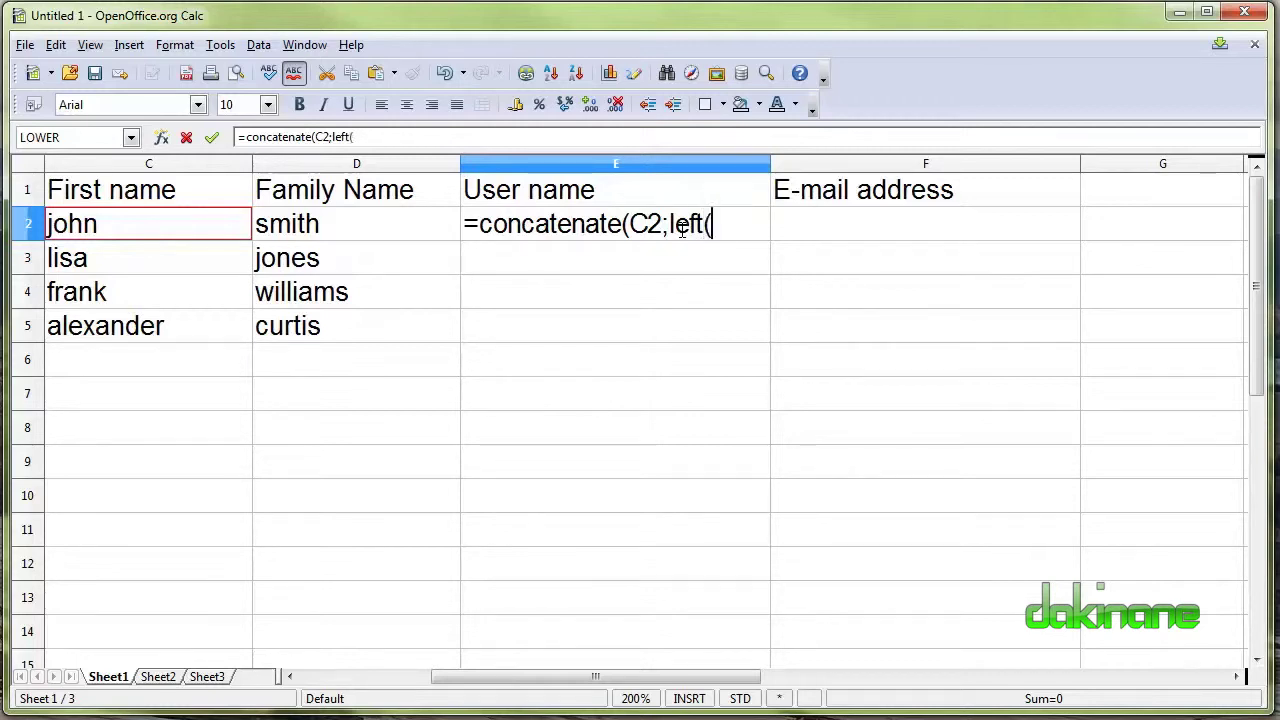
pyautogui.click(285, 229)
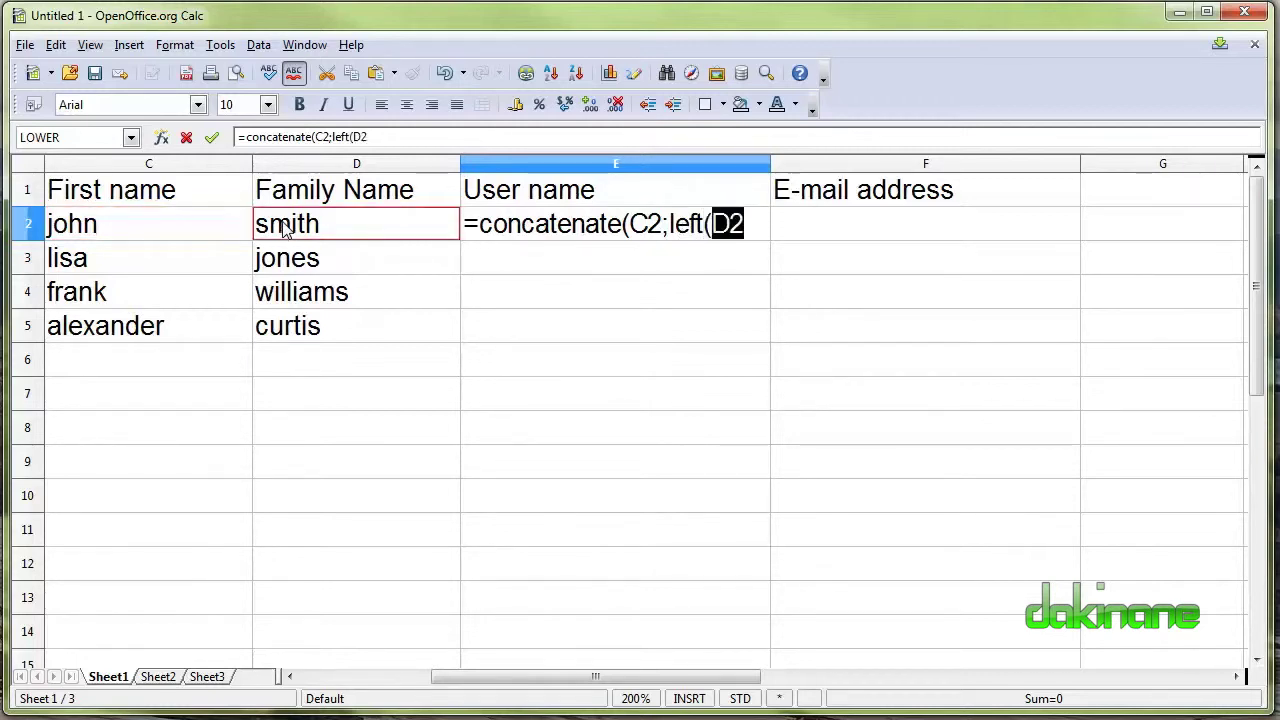
pyautogui.write(';')
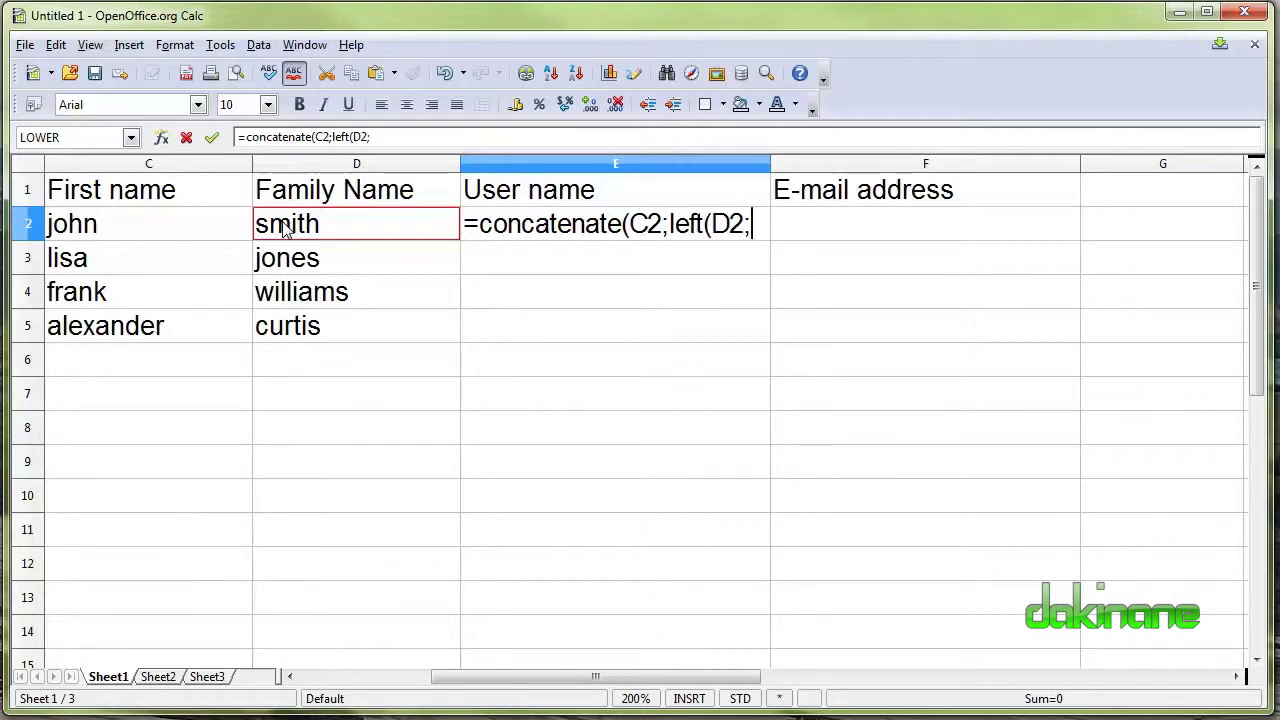
pyautogui.write('2))')
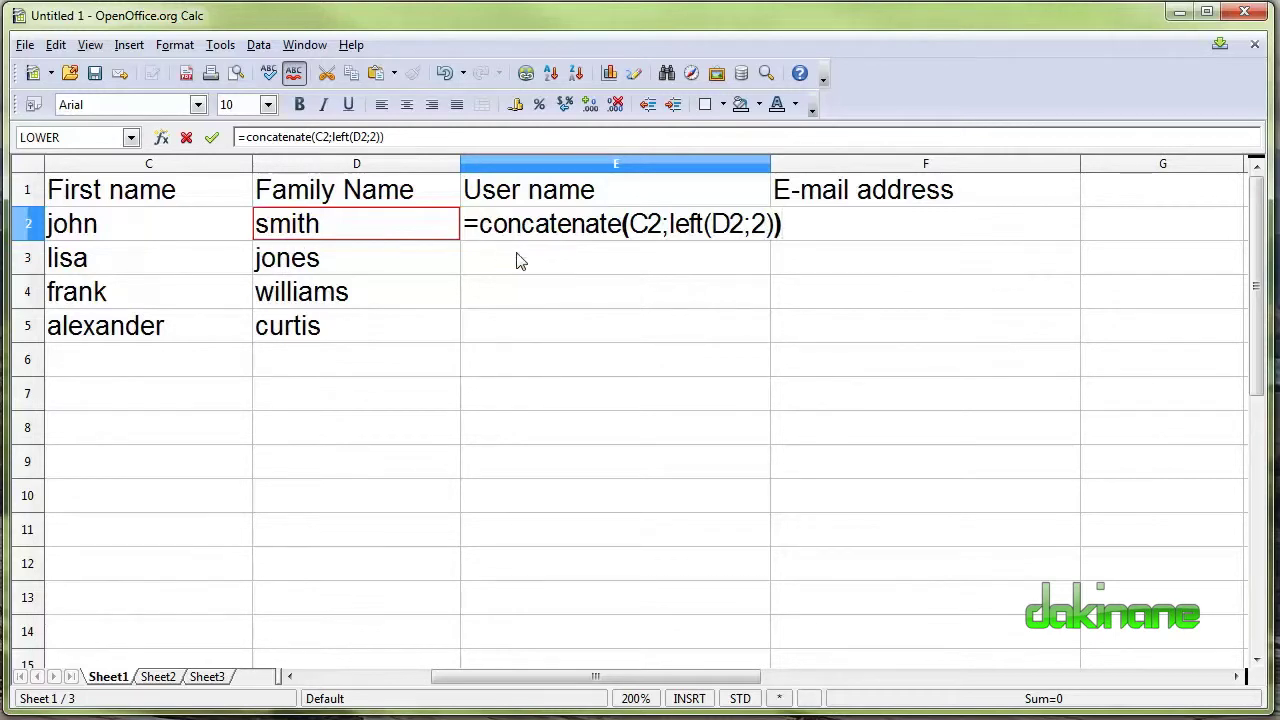
pyautogui.press('Return')
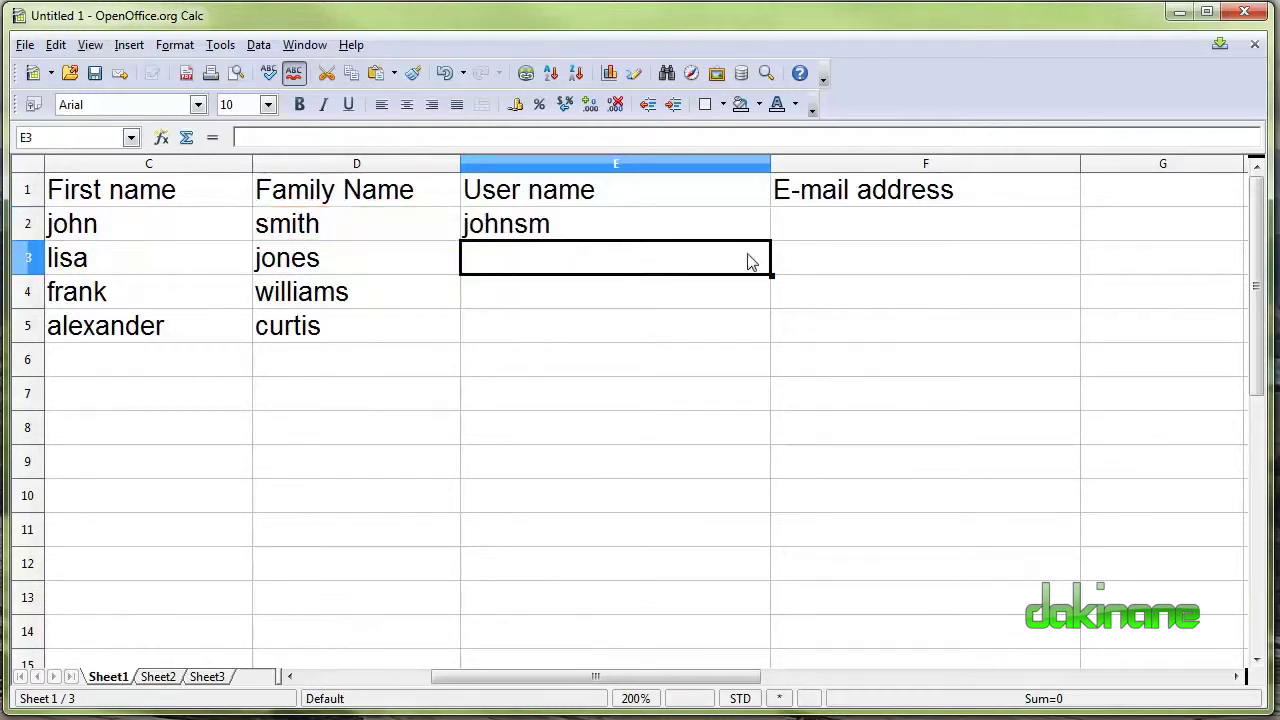
# Fill the E2 formula down to E5 (johnsm, lisajo, frankwi, alexandercu) and widen column F.
pyautogui.click(843, 236)
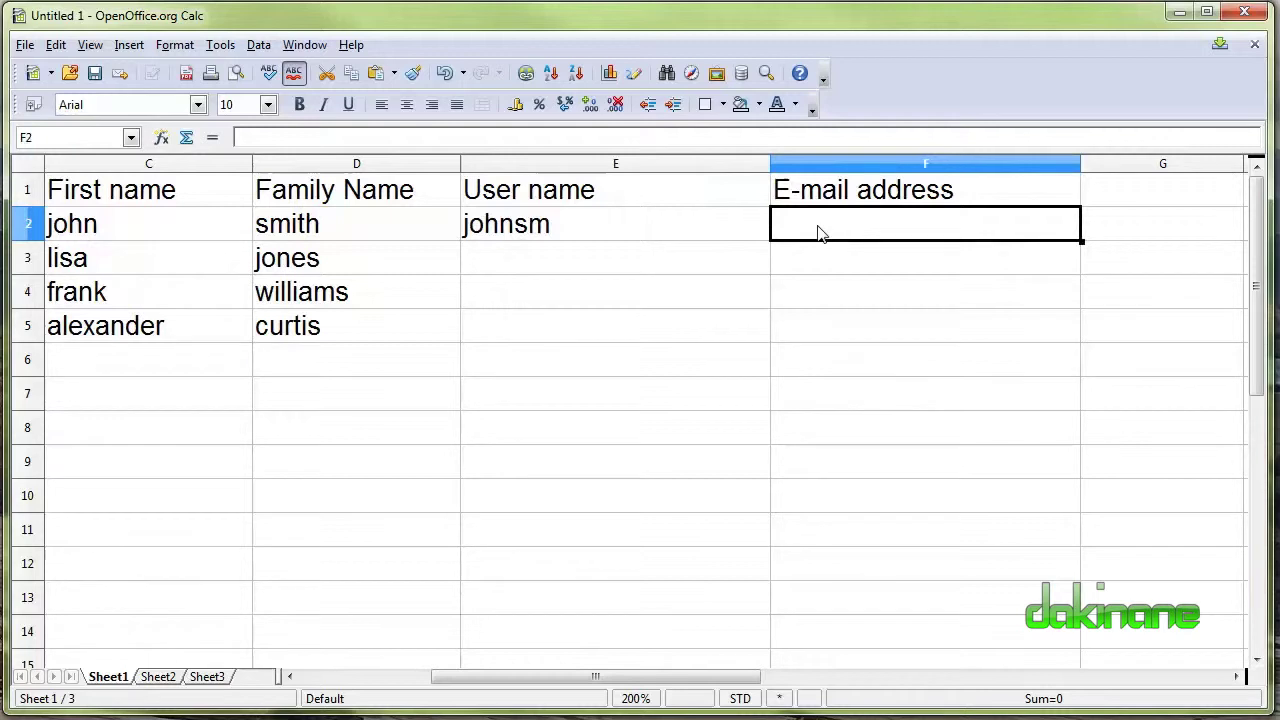
pyautogui.click(625, 226)
pyautogui.moveTo(771, 240); pyautogui.dragTo(767, 343)
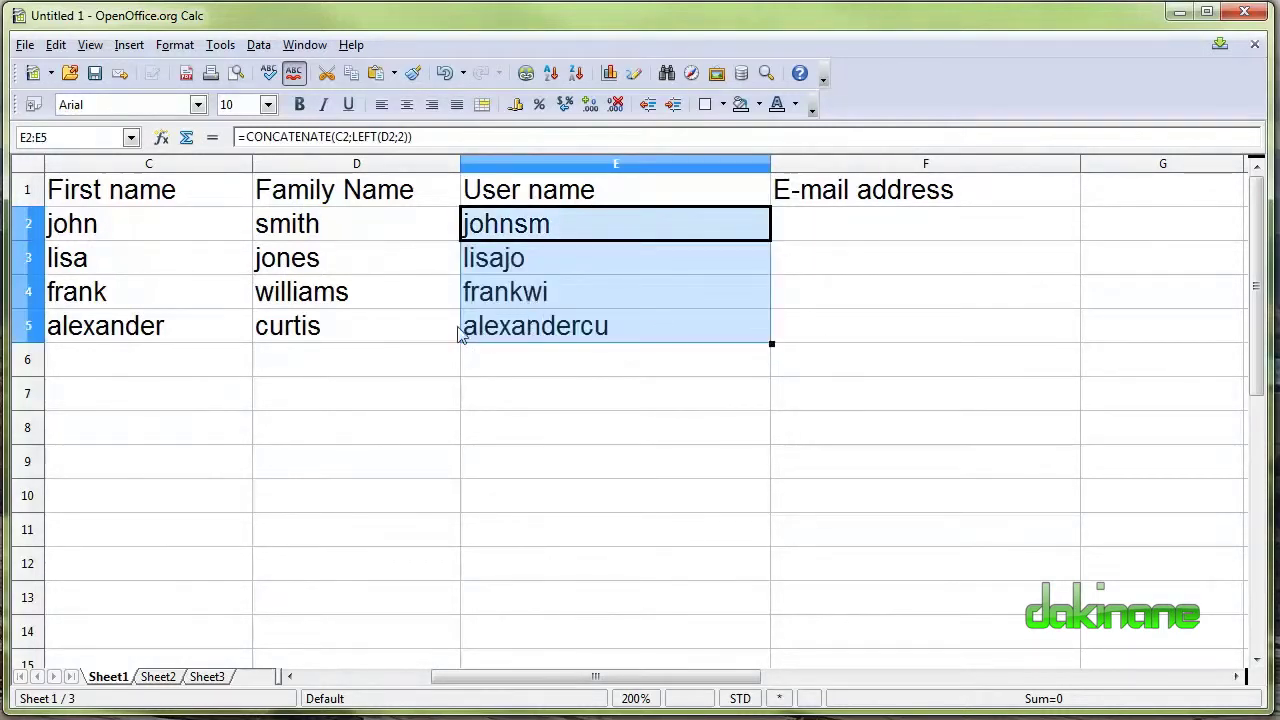
pyautogui.click(833, 222)
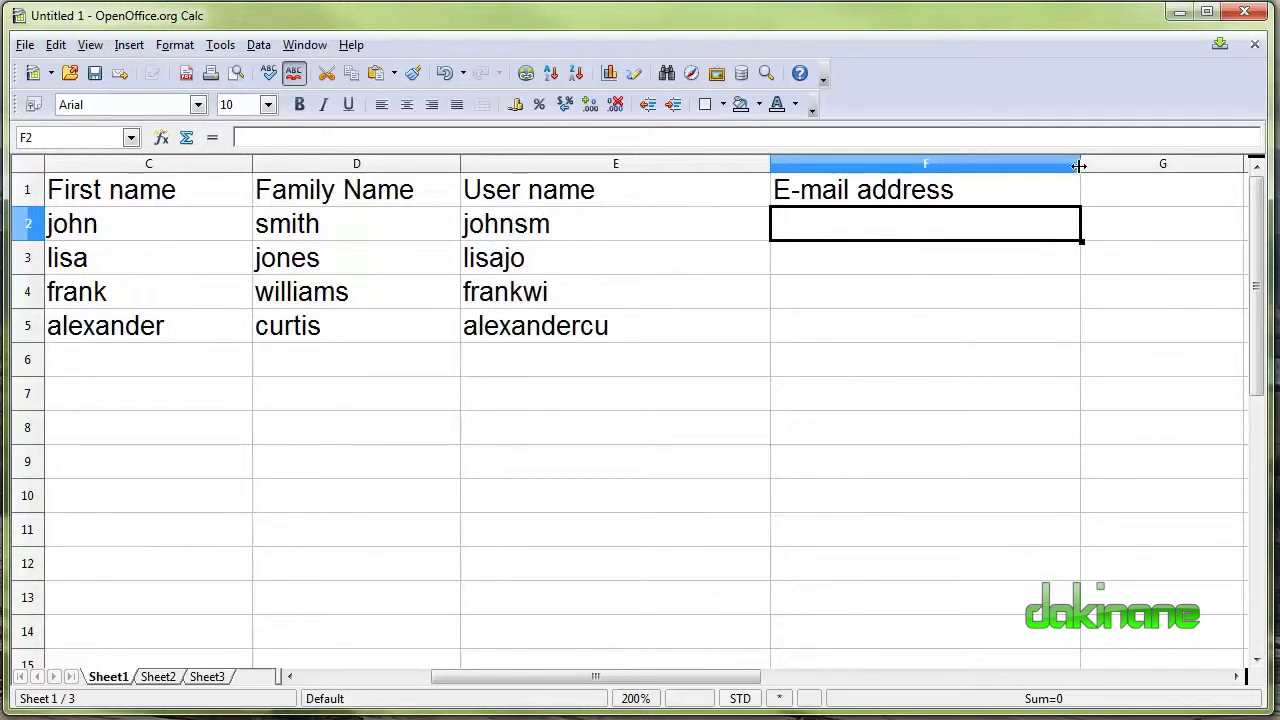
pyautogui.moveTo(1080, 165); pyautogui.dragTo(1160, 166)
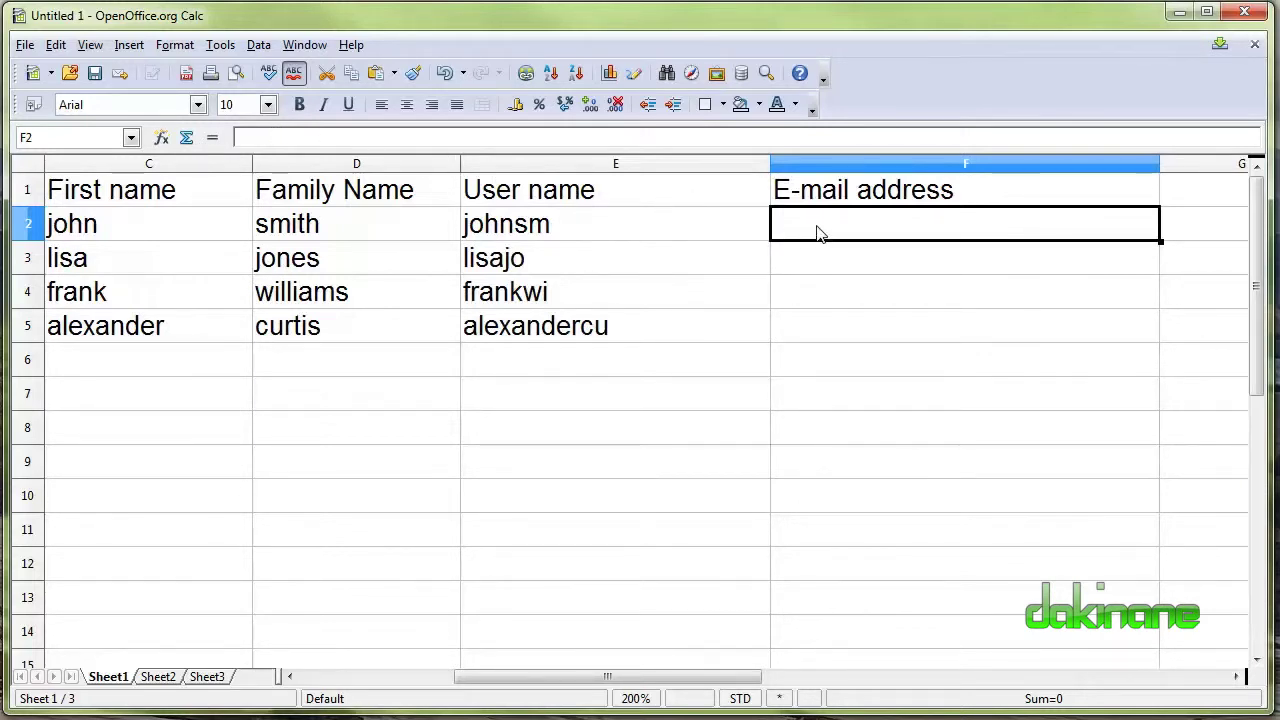
pyautogui.write('=')
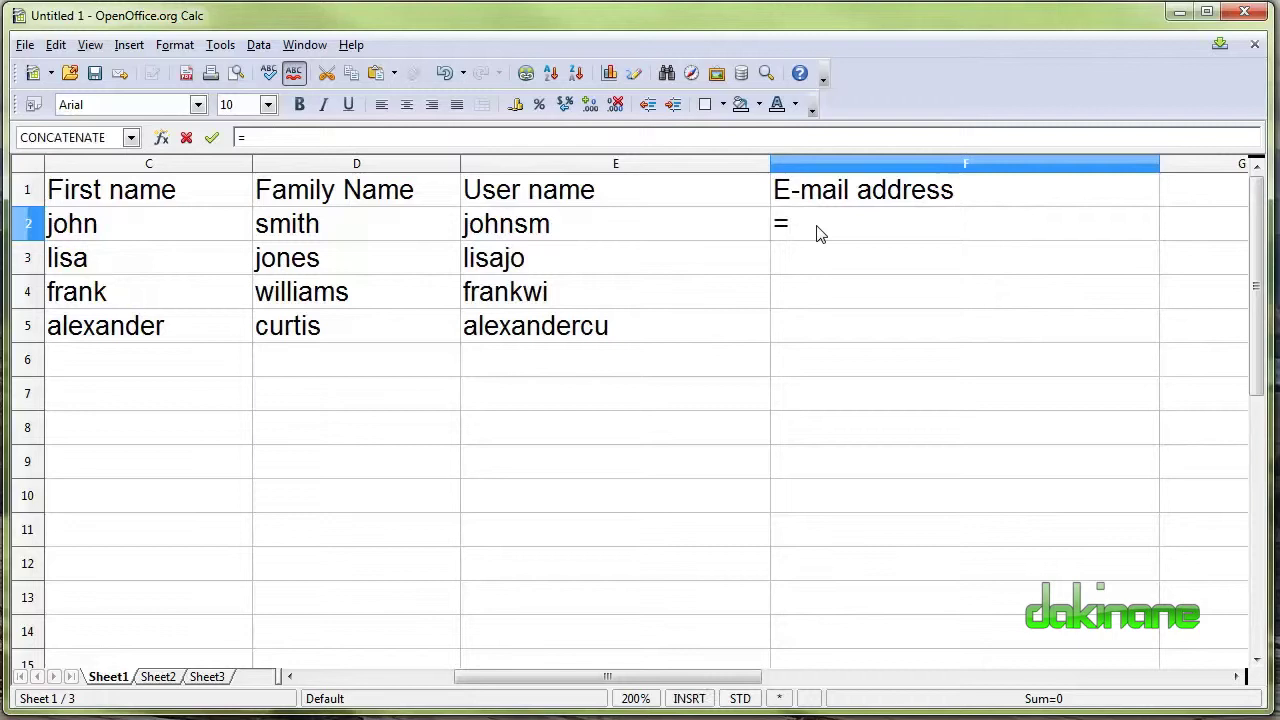
pyautogui.write('concaten')
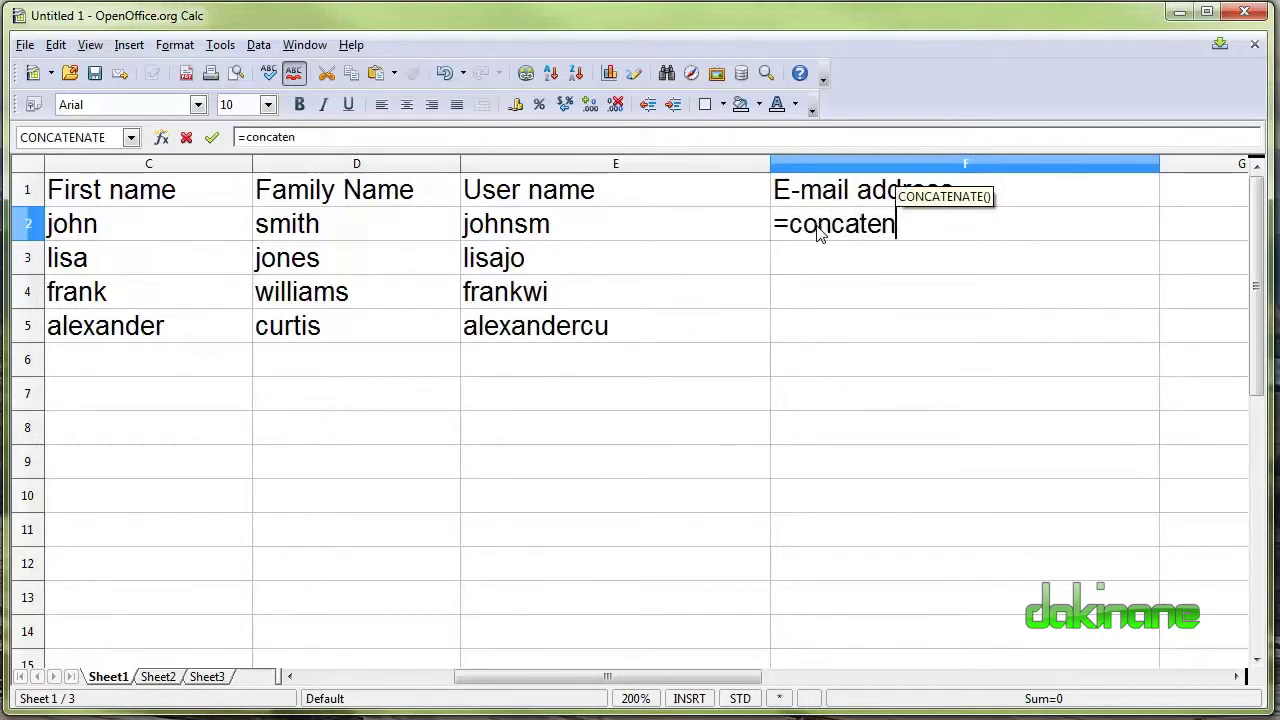
pyautogui.write('ate(')
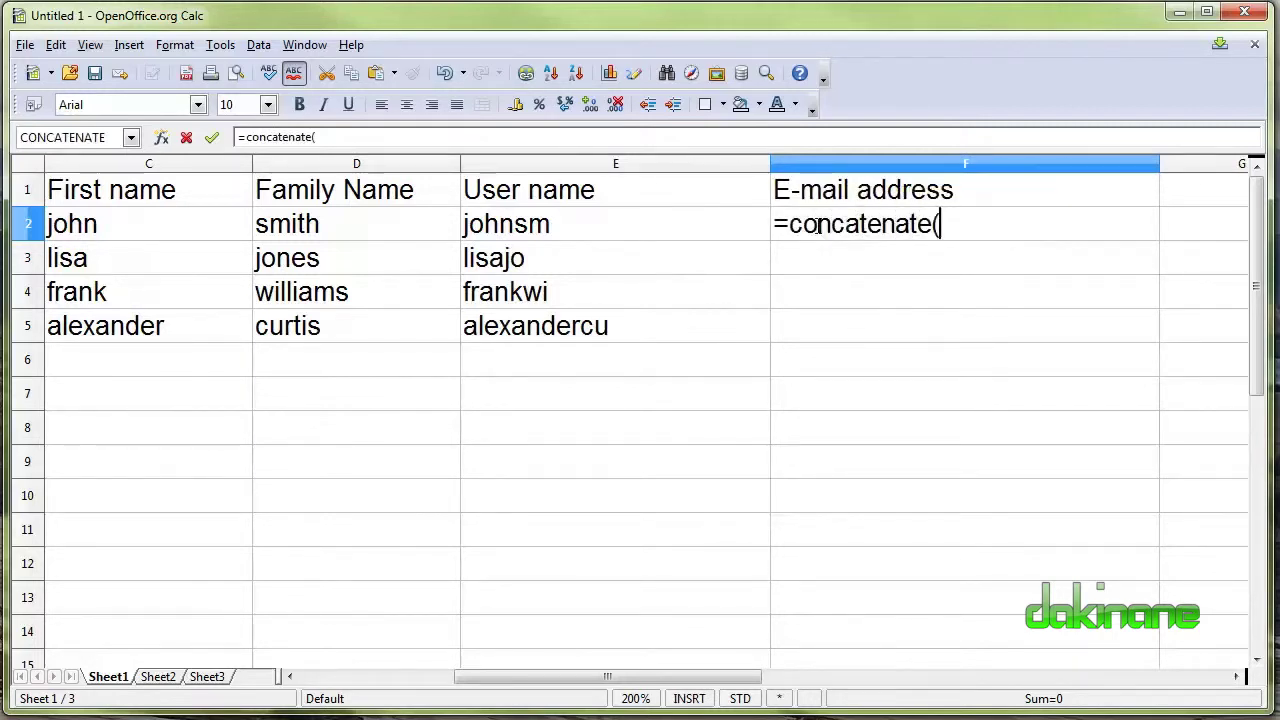
pyautogui.click(620, 230)
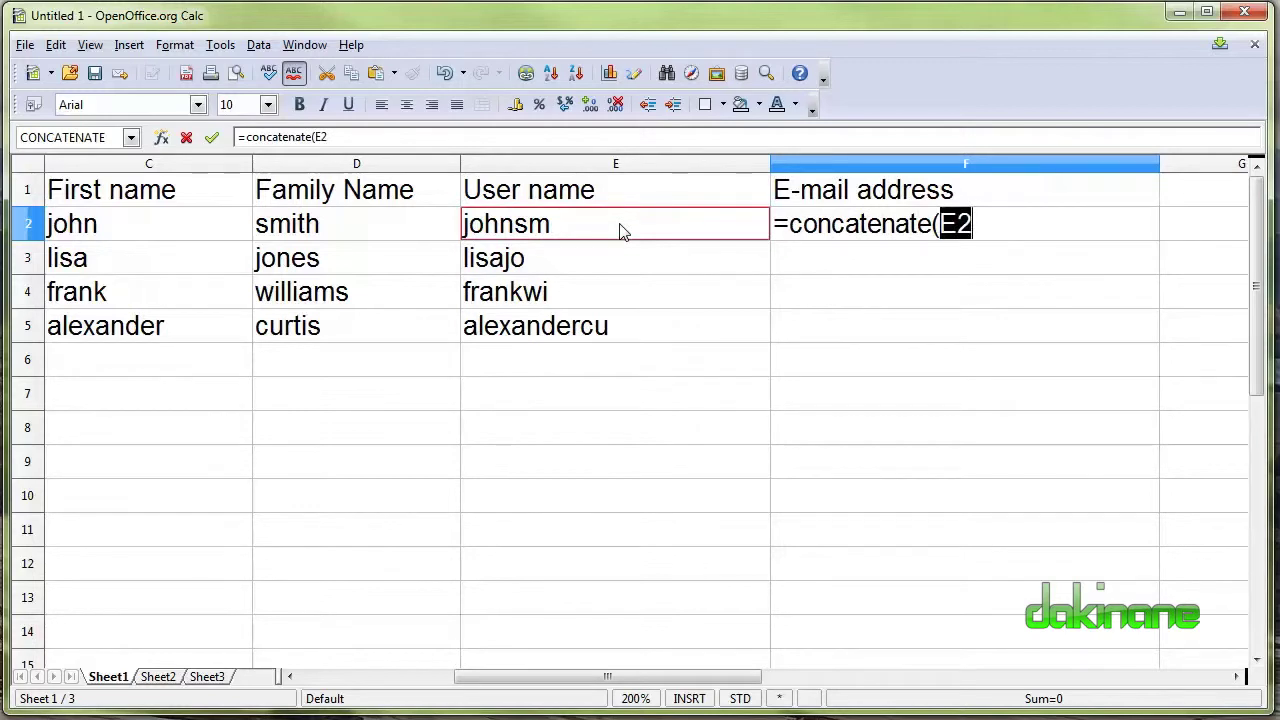
pyautogui.write(';')
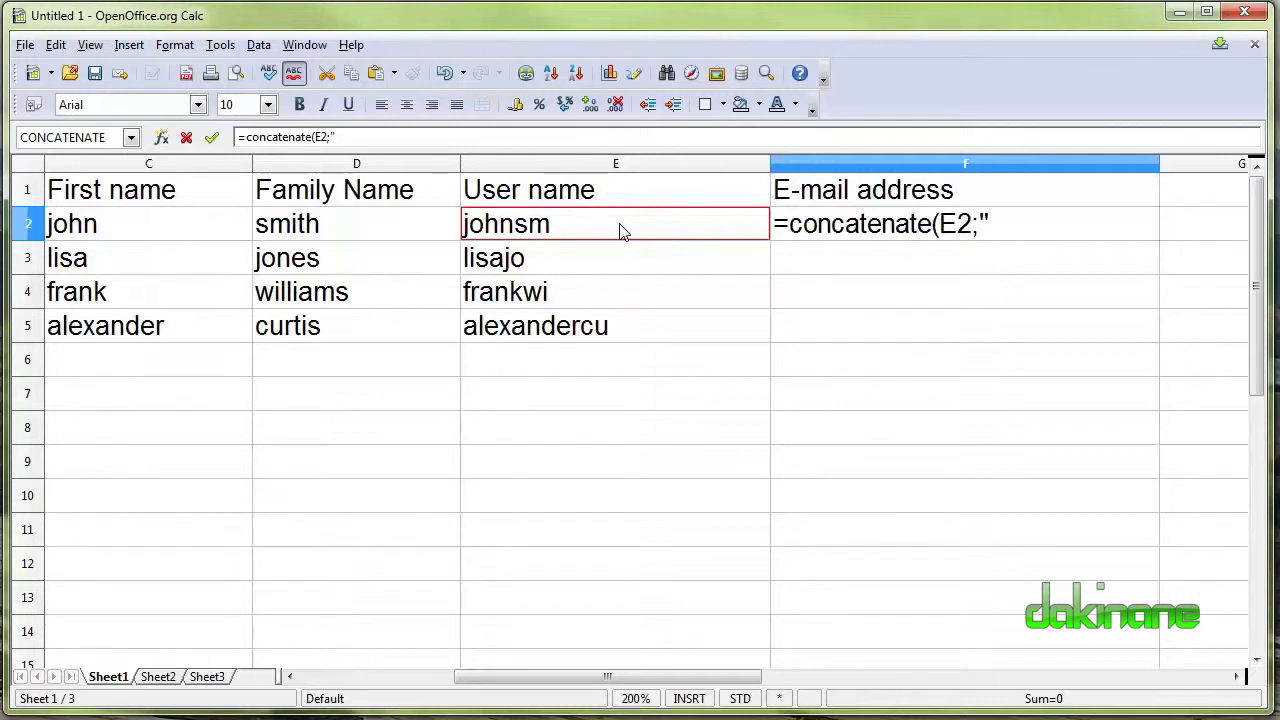
pyautogui.write('@mydomain')
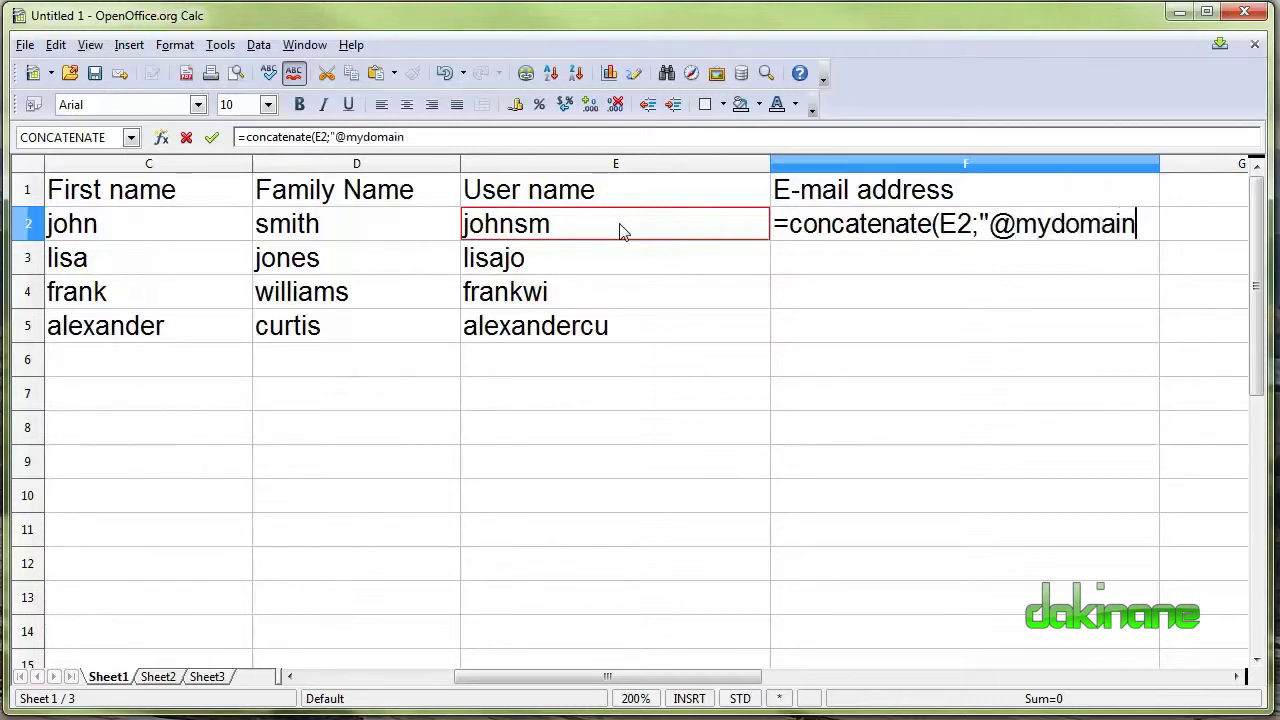
pyautogui.write('.co')
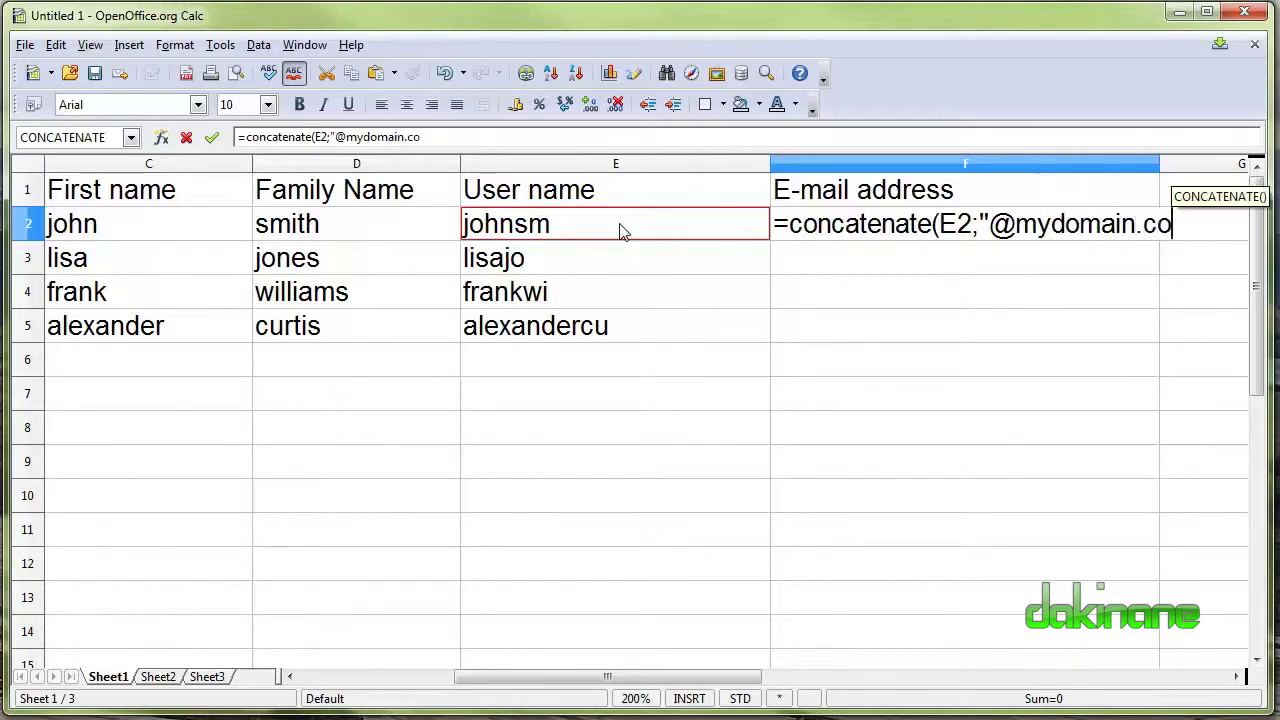
pyautogui.write('m')
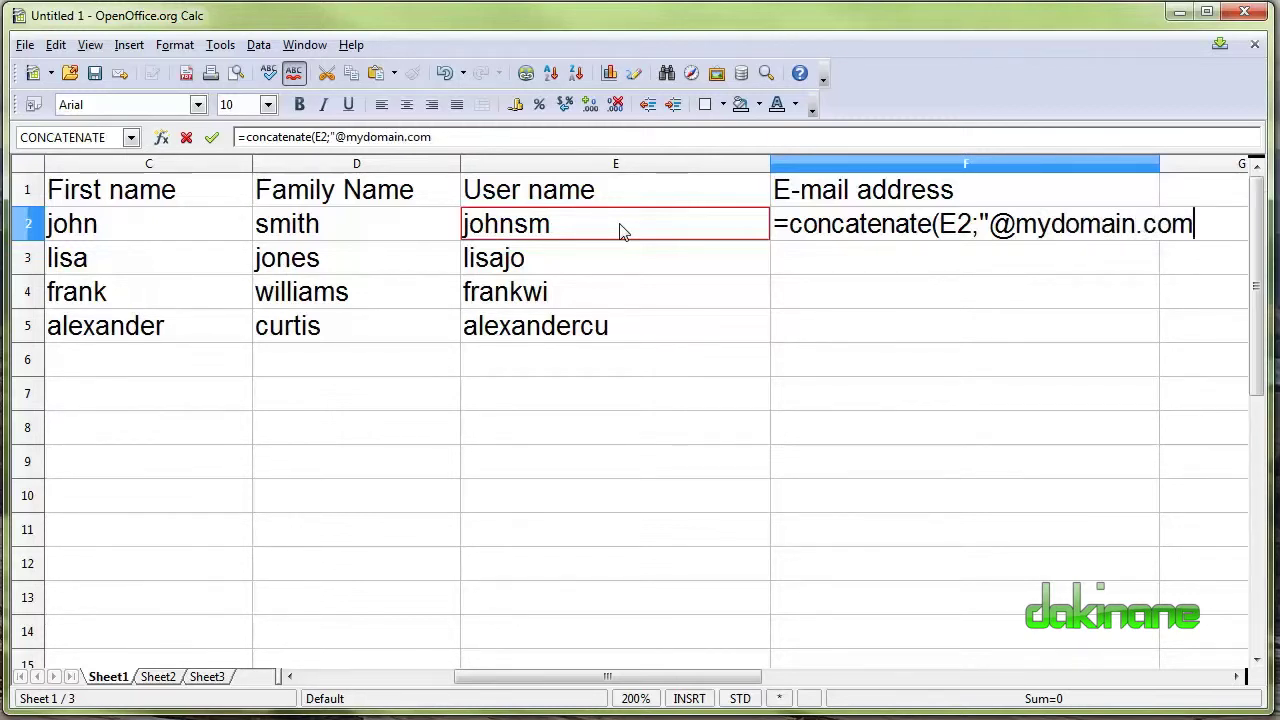
pyautogui.write('")')
pyautogui.press('Return')
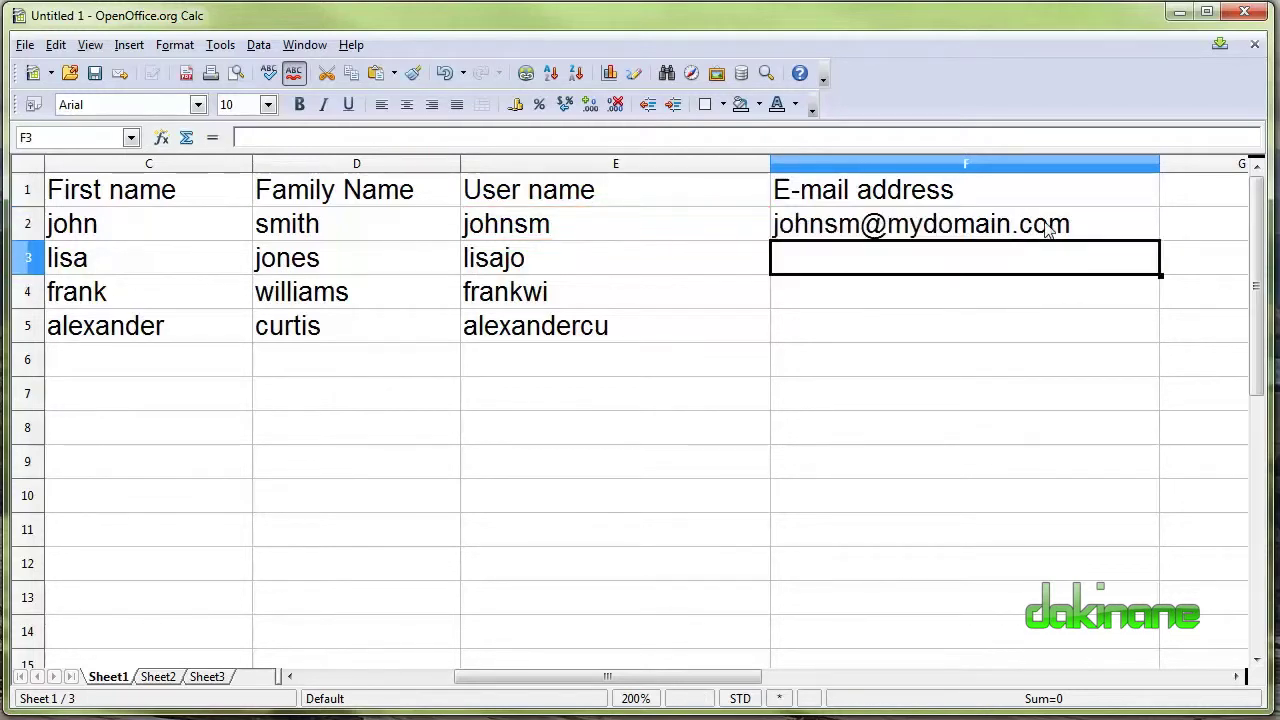
# Widen column F and copy the F2 e-mail formula down to F5.
pyautogui.moveTo(1160, 165); pyautogui.dragTo(1188, 165)
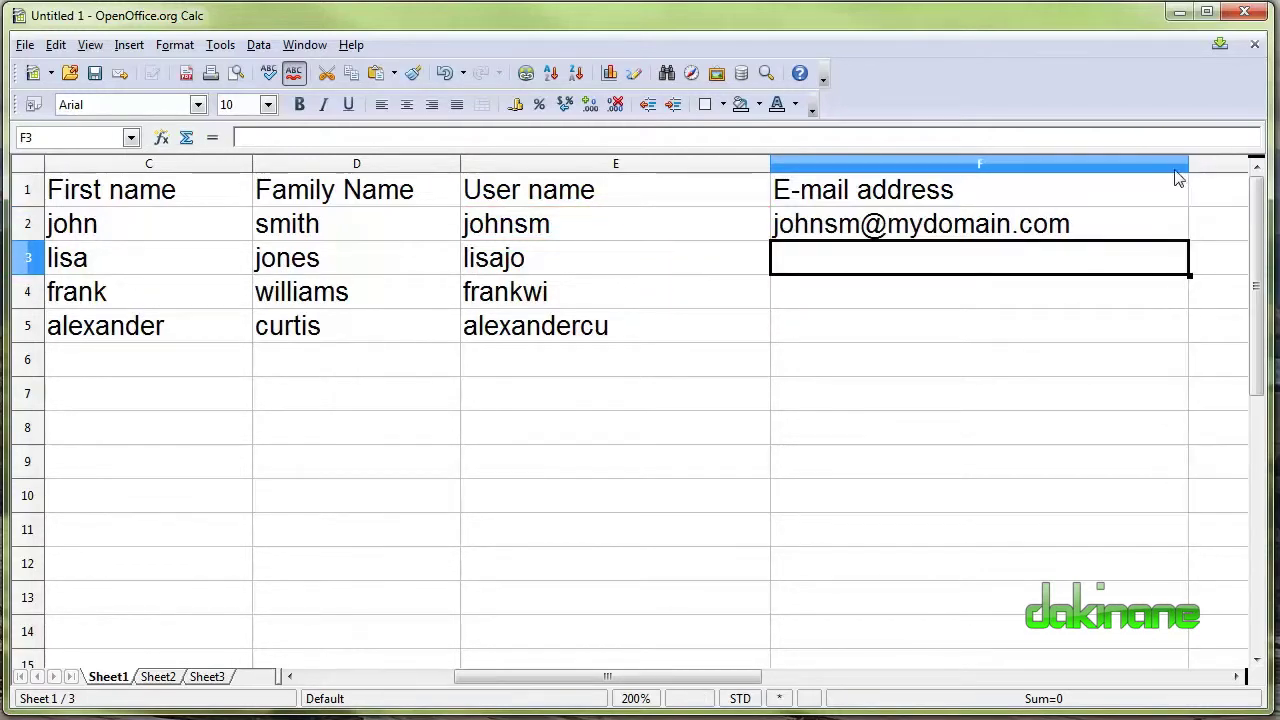
pyautogui.click(1050, 226)
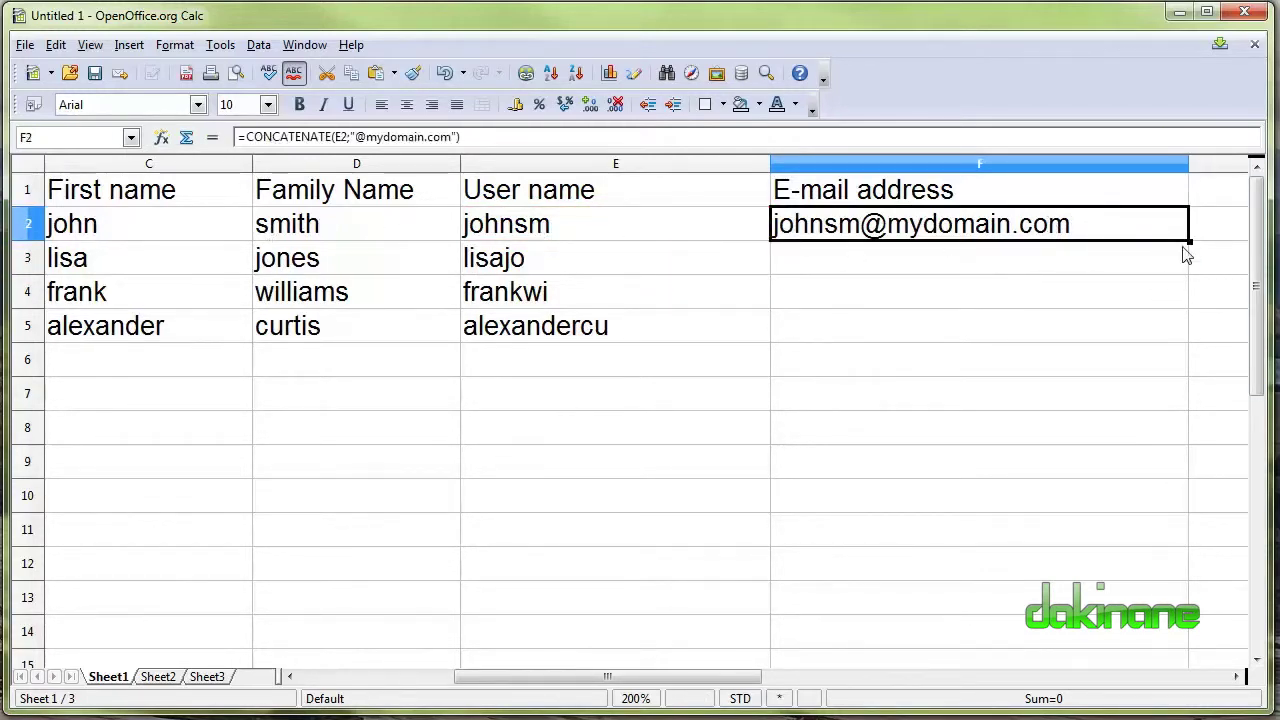
pyautogui.moveTo(1189, 241); pyautogui.dragTo(1183, 340)
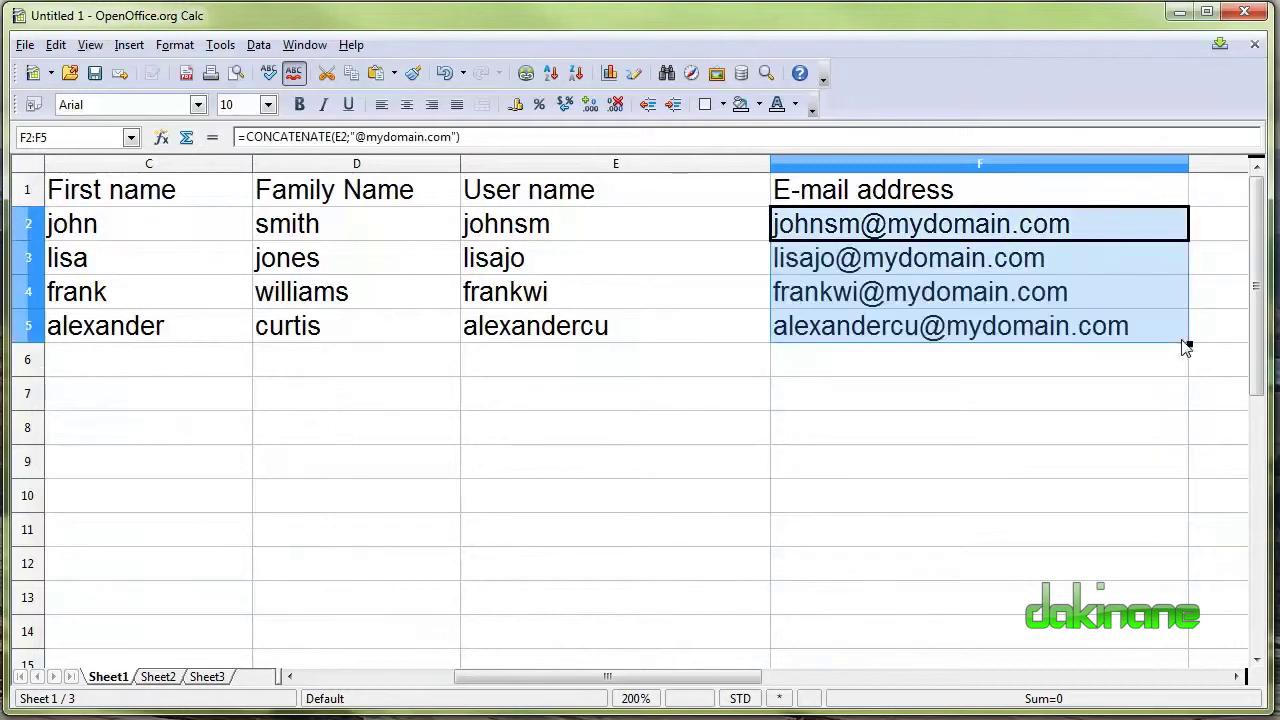
pyautogui.moveTo(678, 666); pyautogui.dragTo(525, 676)
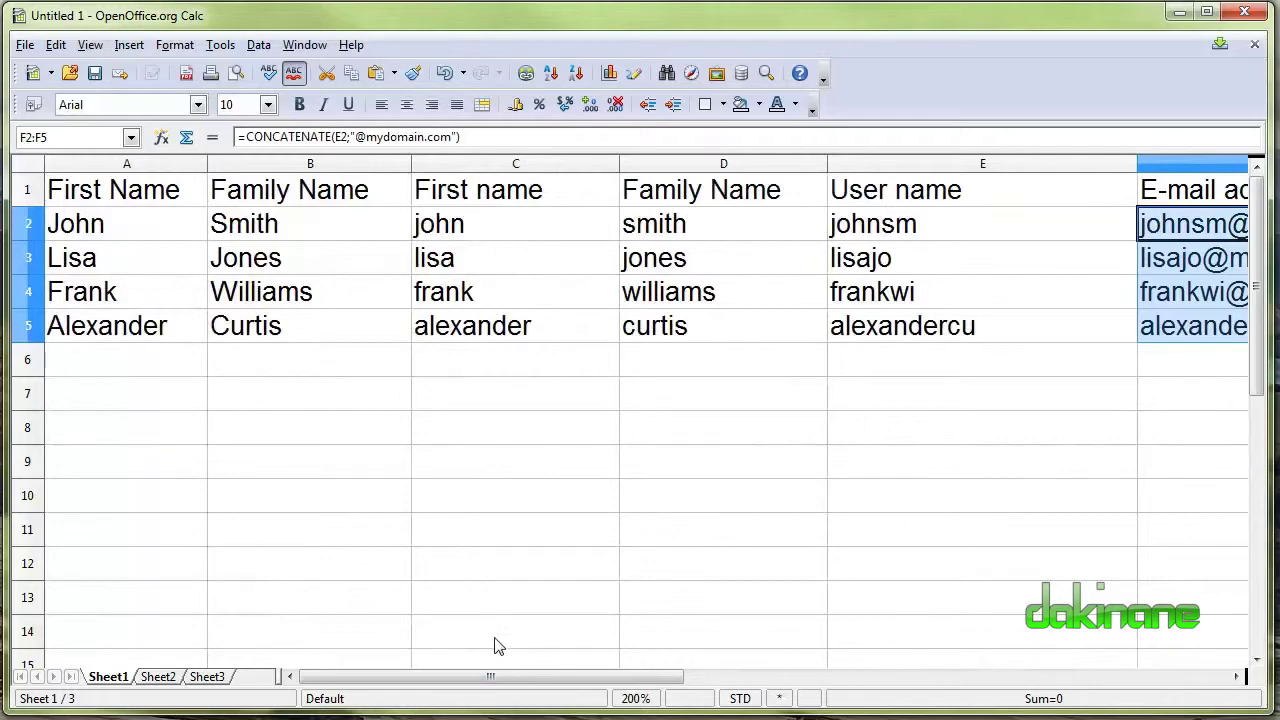
pyautogui.moveTo(497, 677); pyautogui.dragTo(718, 710)
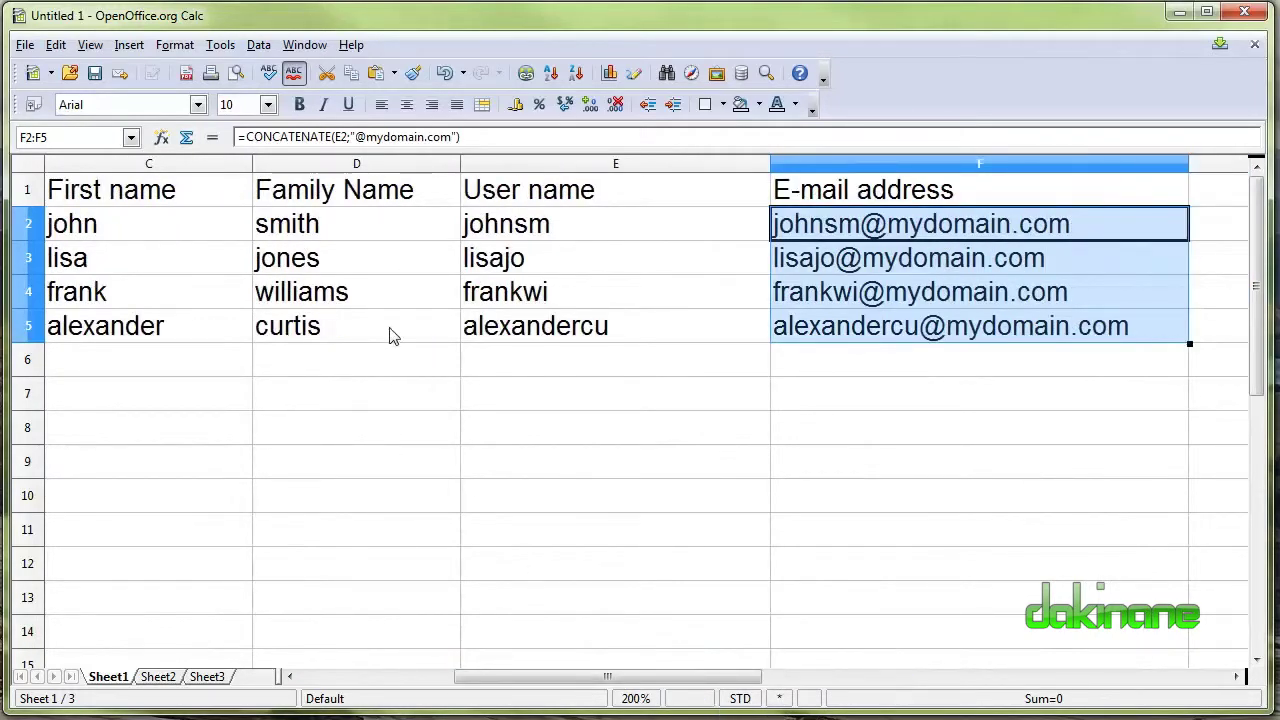
# Extend the D5:F5 formulas down into row 6.
pyautogui.click(407, 332)
pyautogui.click(512, 365)
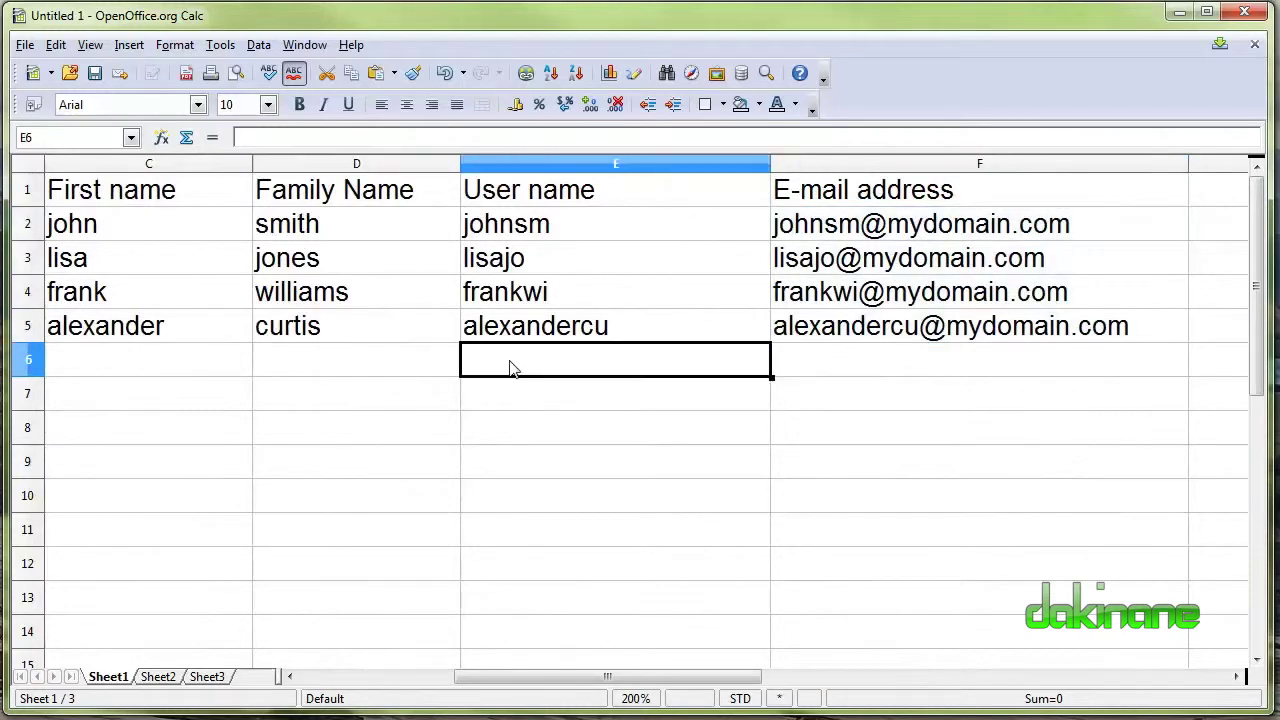
pyautogui.moveTo(409, 331); pyautogui.dragTo(952, 344)
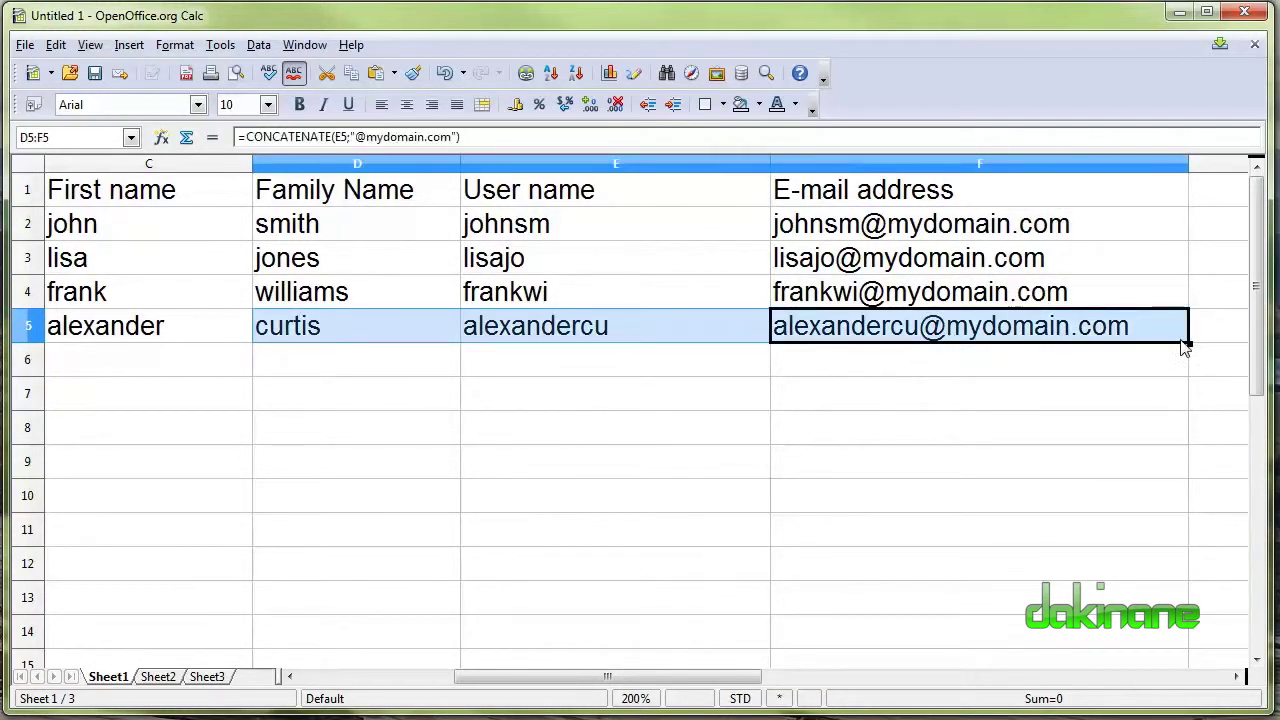
pyautogui.moveTo(1190, 343); pyautogui.dragTo(1190, 375)
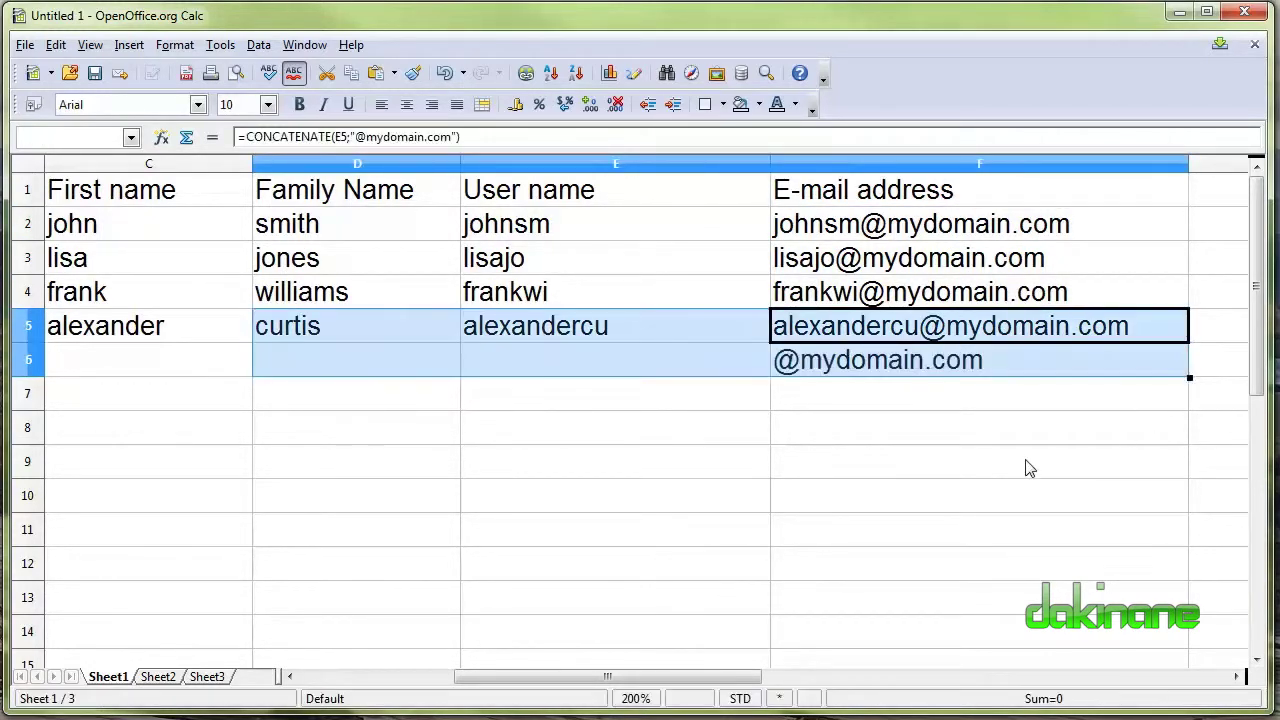
pyautogui.click(1028, 466)
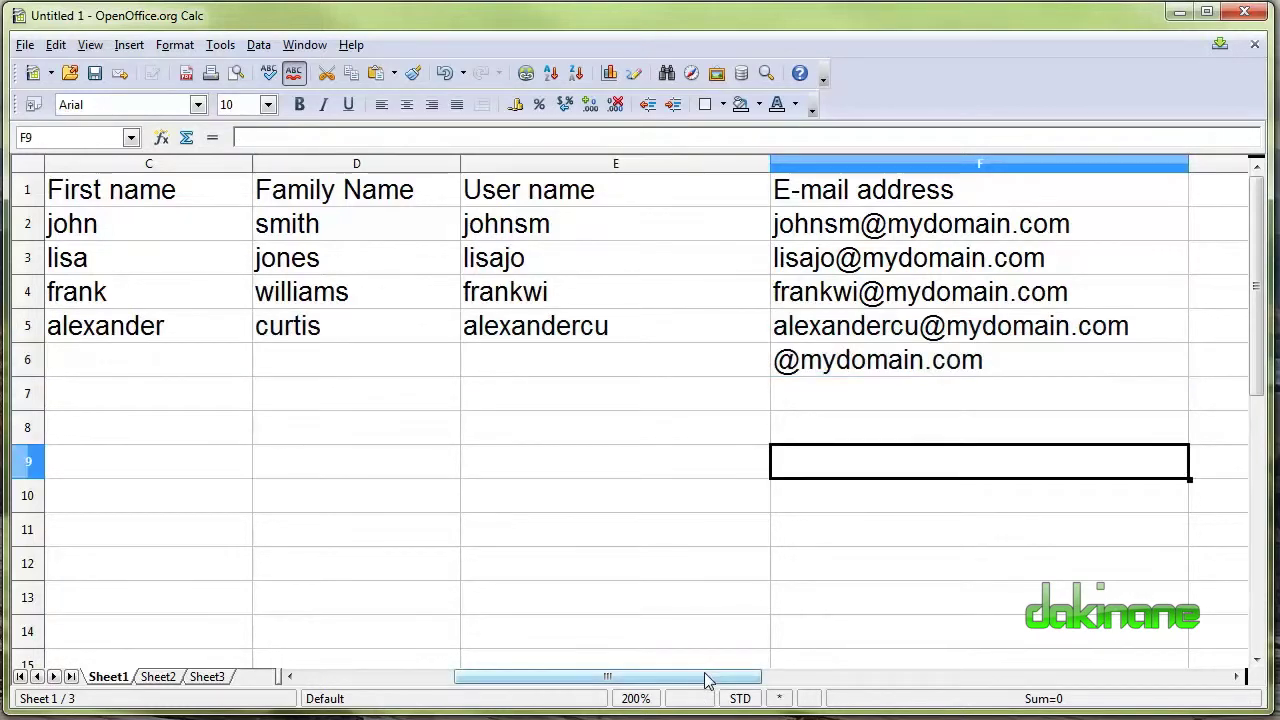
pyautogui.moveTo(705, 680); pyautogui.dragTo(633, 679)
# Copy the lowercase first-name formula from C5 into C6.
pyautogui.click(391, 334)
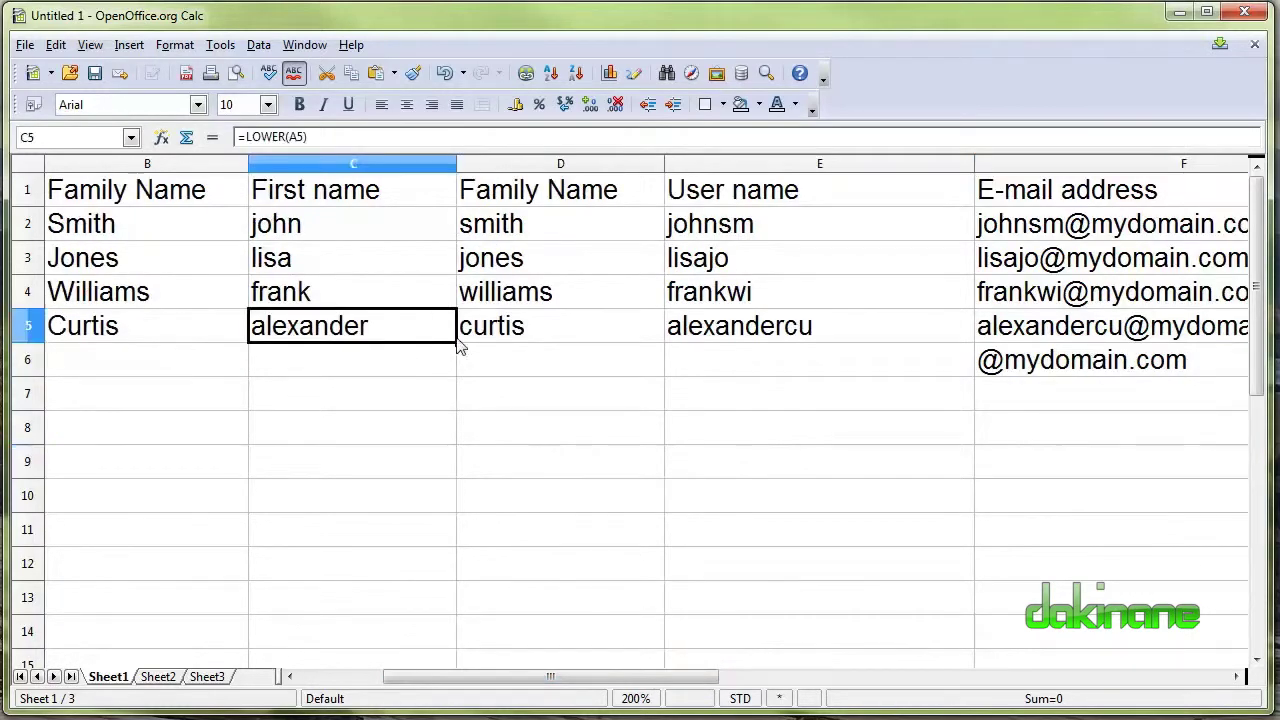
pyautogui.moveTo(457, 342); pyautogui.dragTo(457, 376)
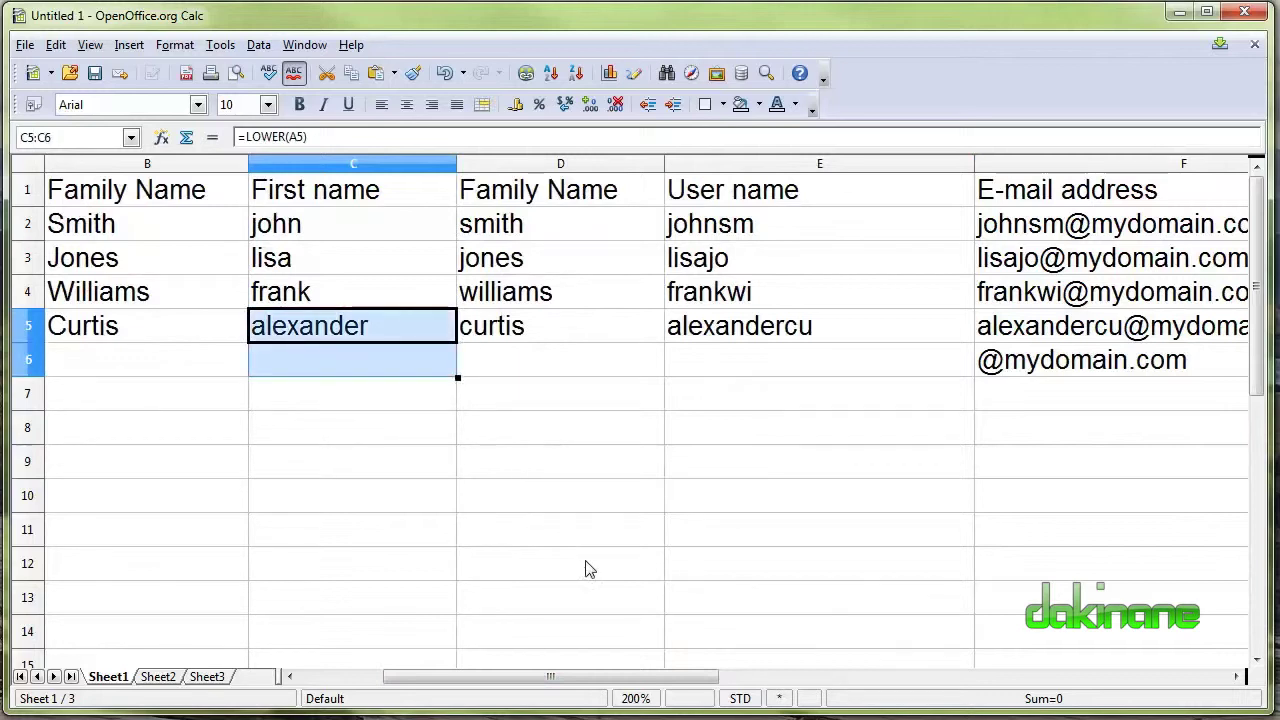
pyautogui.press('Return')
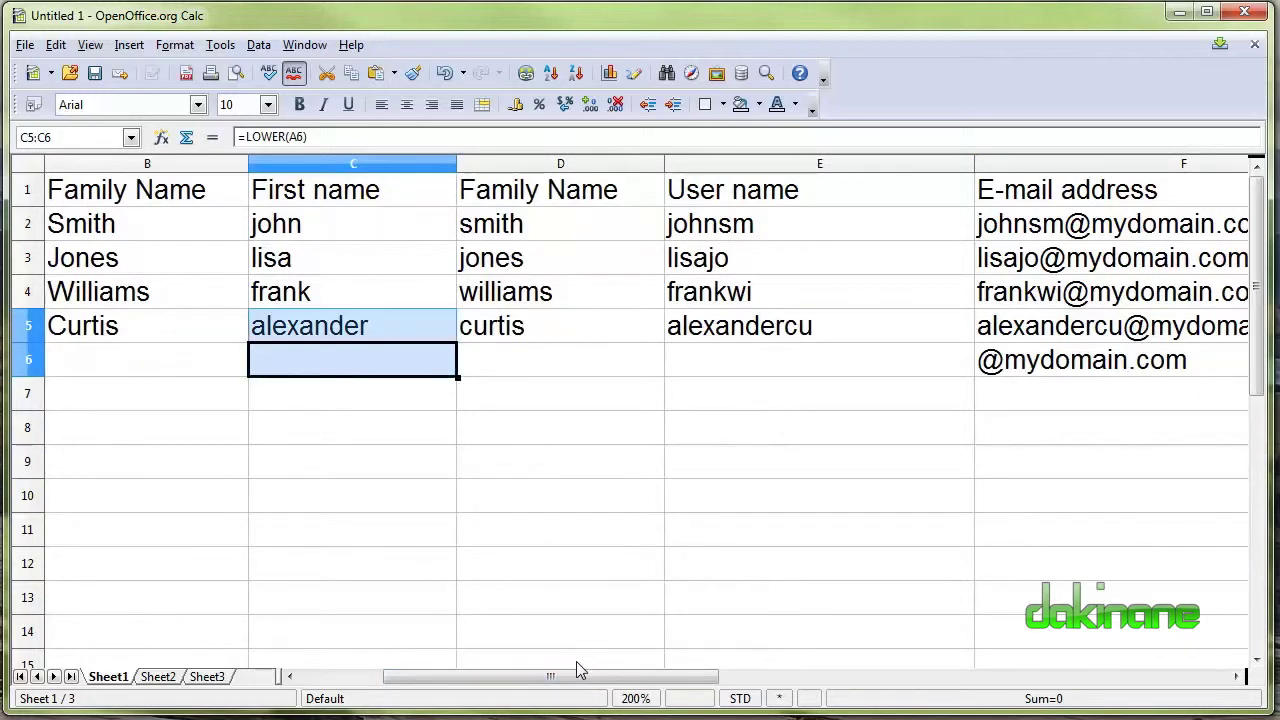
pyautogui.moveTo(594, 677); pyautogui.dragTo(509, 677)
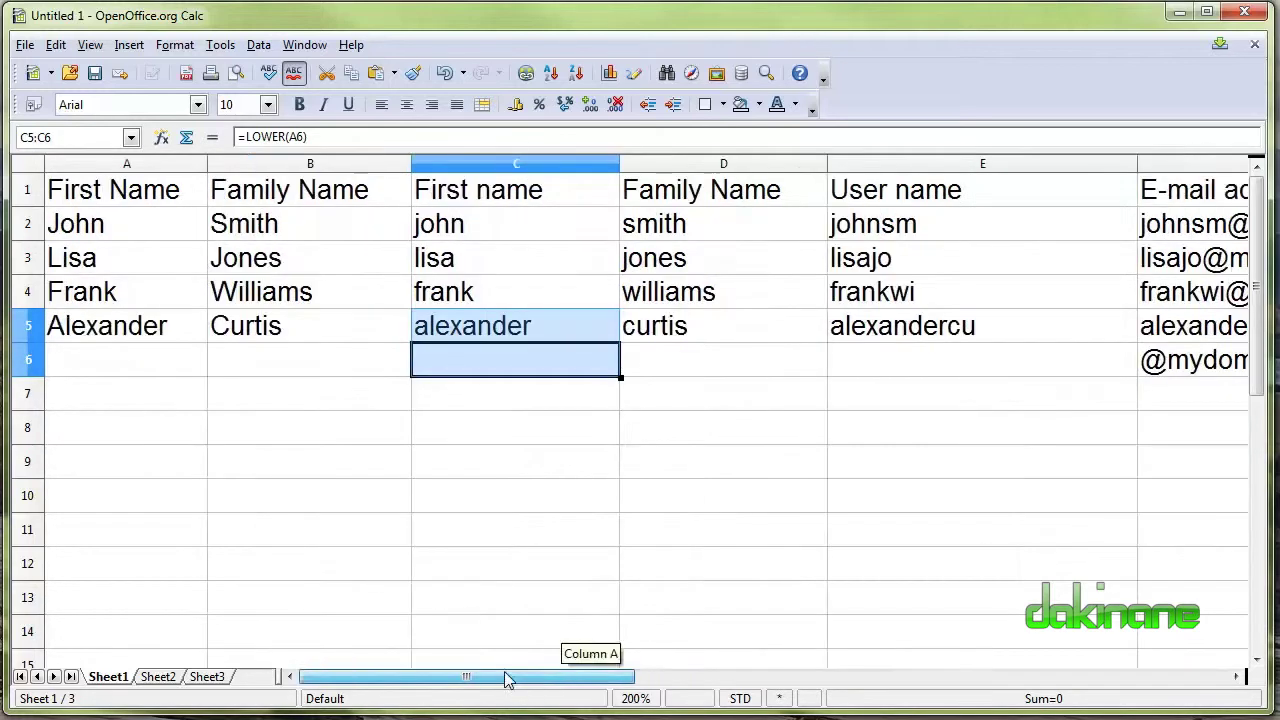
pyautogui.click(155, 366)
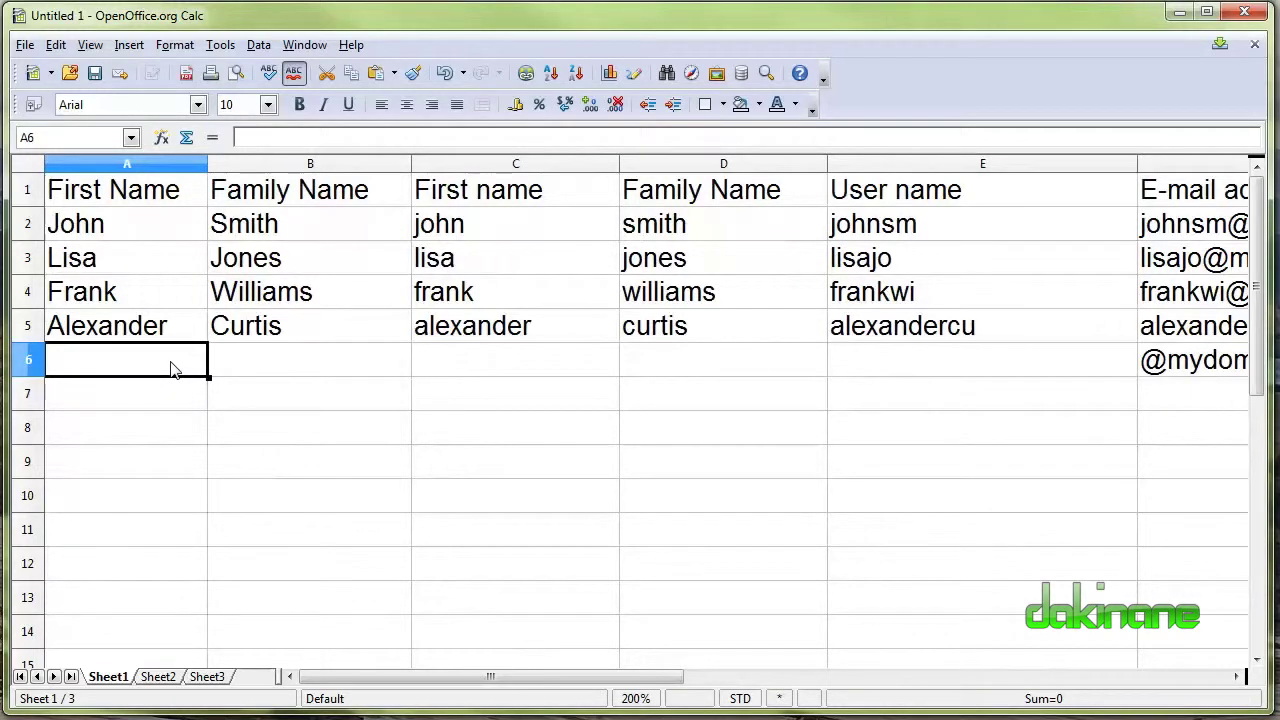
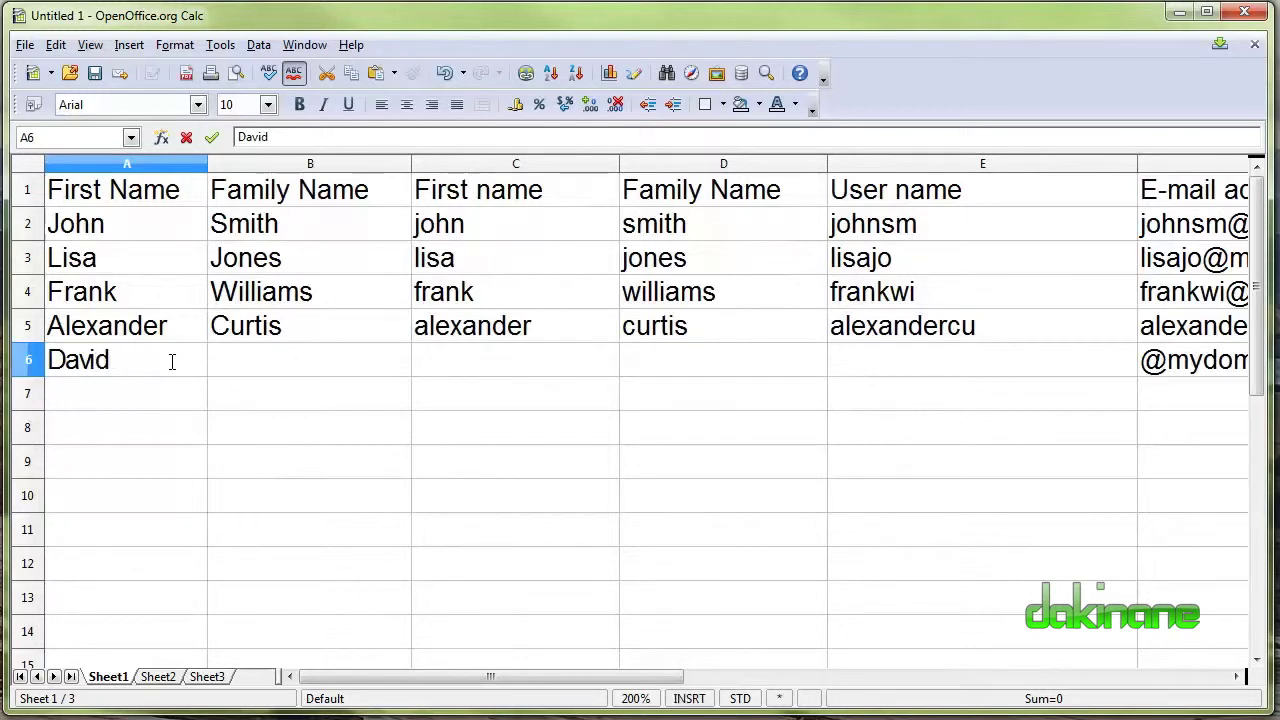
# Type a new person's first name in A6 and family name in B6.
pyautogui.press('Tab')
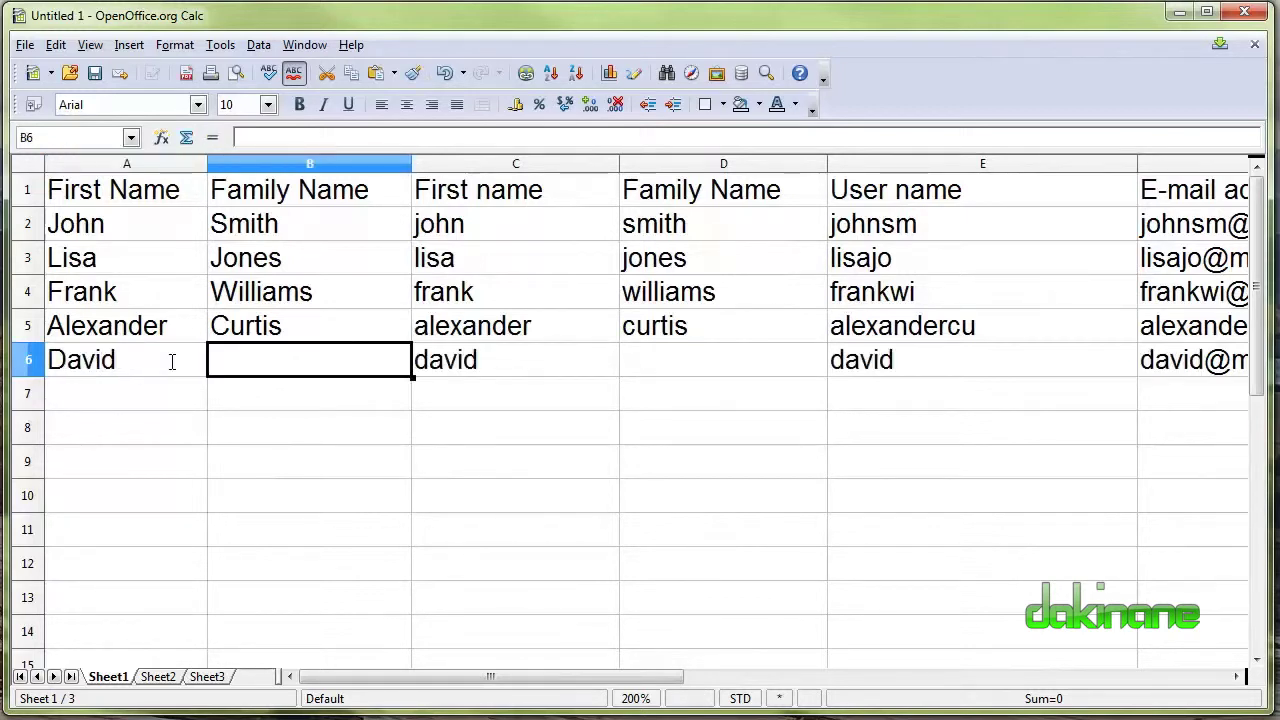
pyautogui.press('Return')
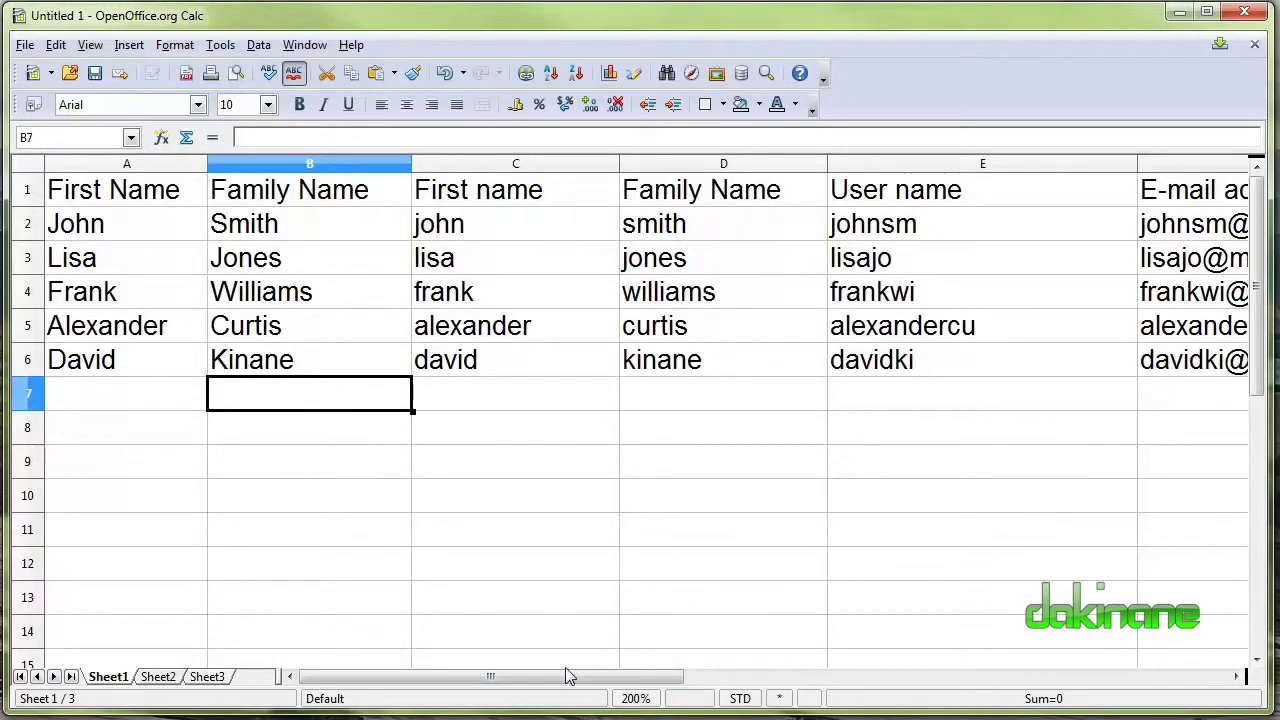
pyautogui.moveTo(566, 677); pyautogui.dragTo(812, 688)
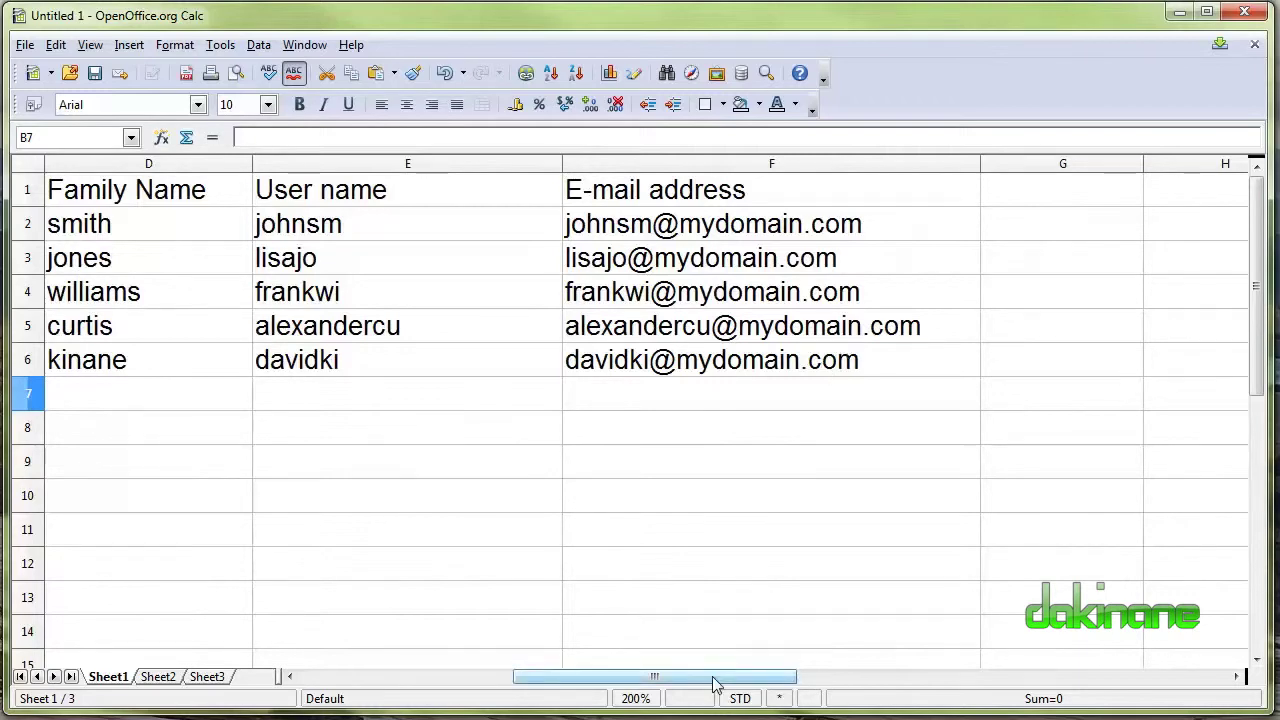
# Scroll back to column A and narrow the User name column E to fit its entries.
pyautogui.moveTo(714, 678); pyautogui.dragTo(493, 680)
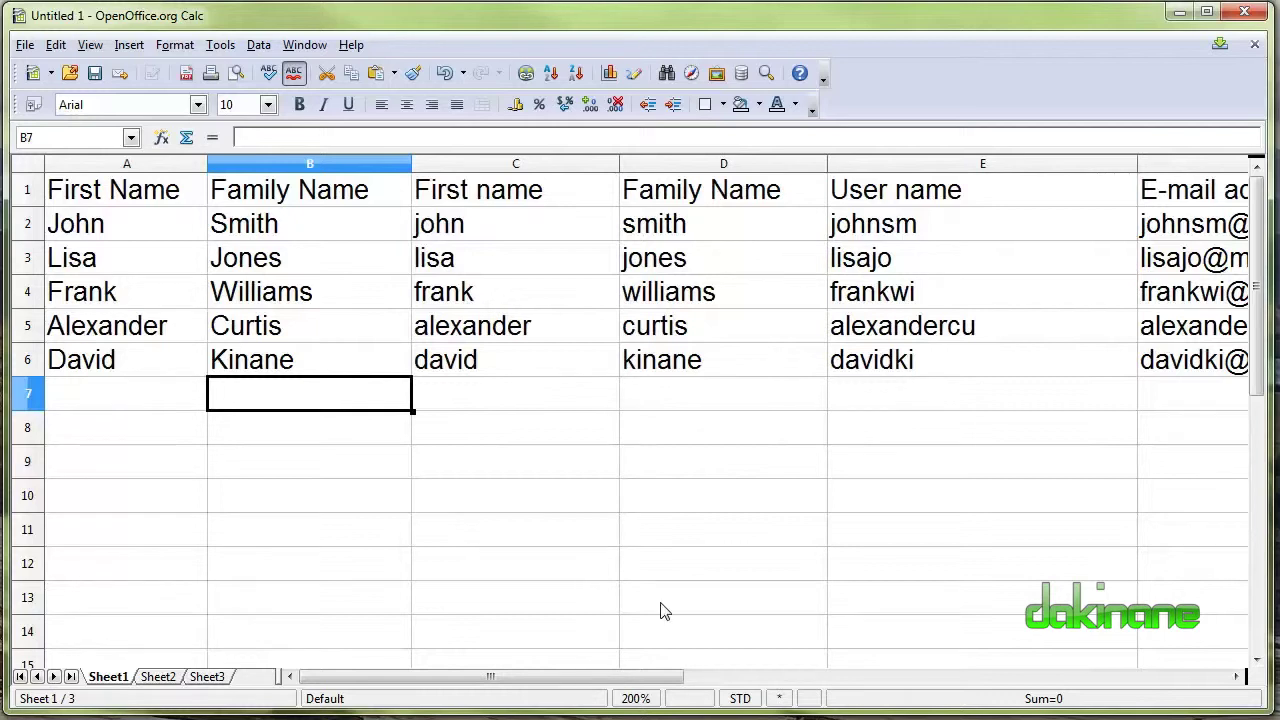
pyautogui.moveTo(1135, 168); pyautogui.dragTo(986, 193)
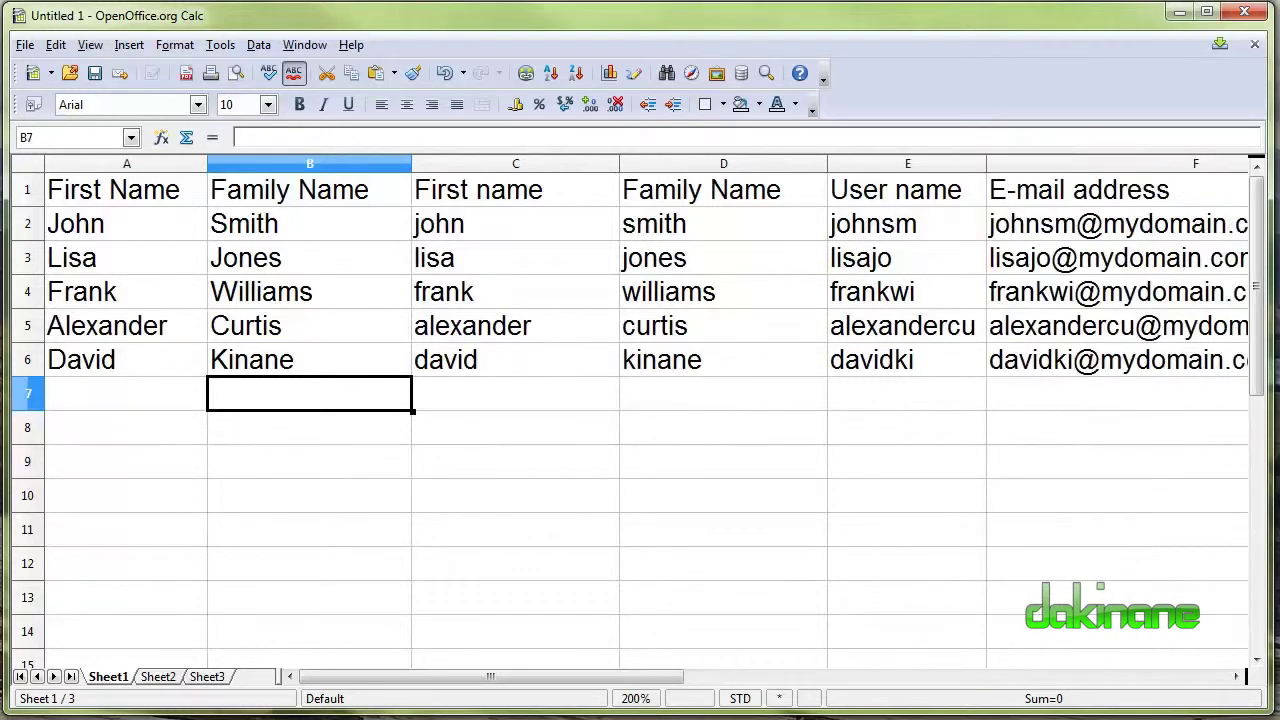